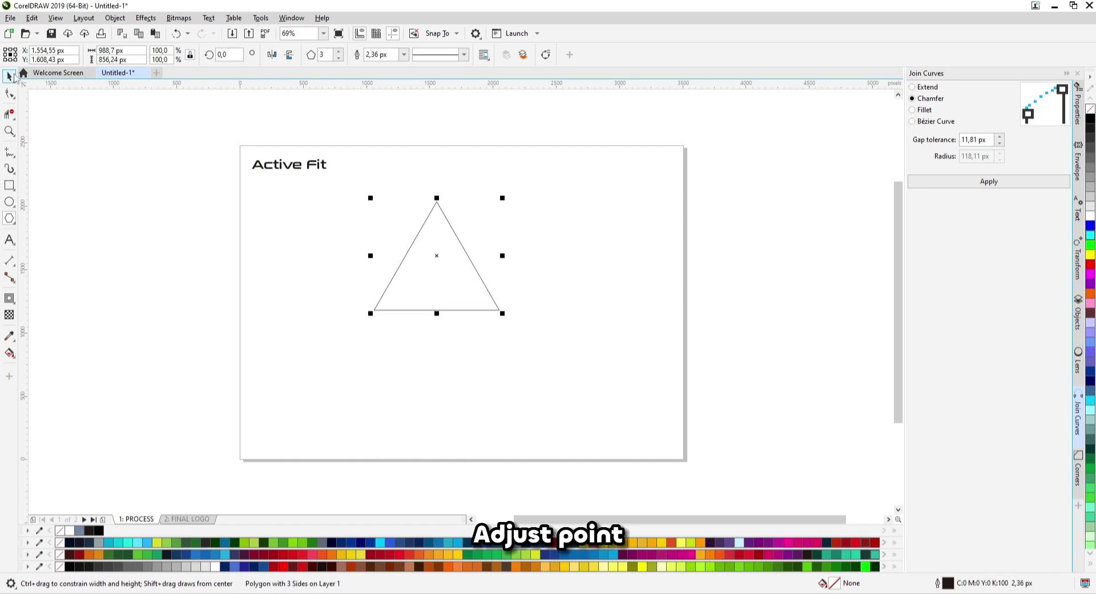
Duplicate the triangle straight down, offsetting the copy by about 270 px.
left_click(10, 76)
left_click(520, 210)
left_click(445, 235)
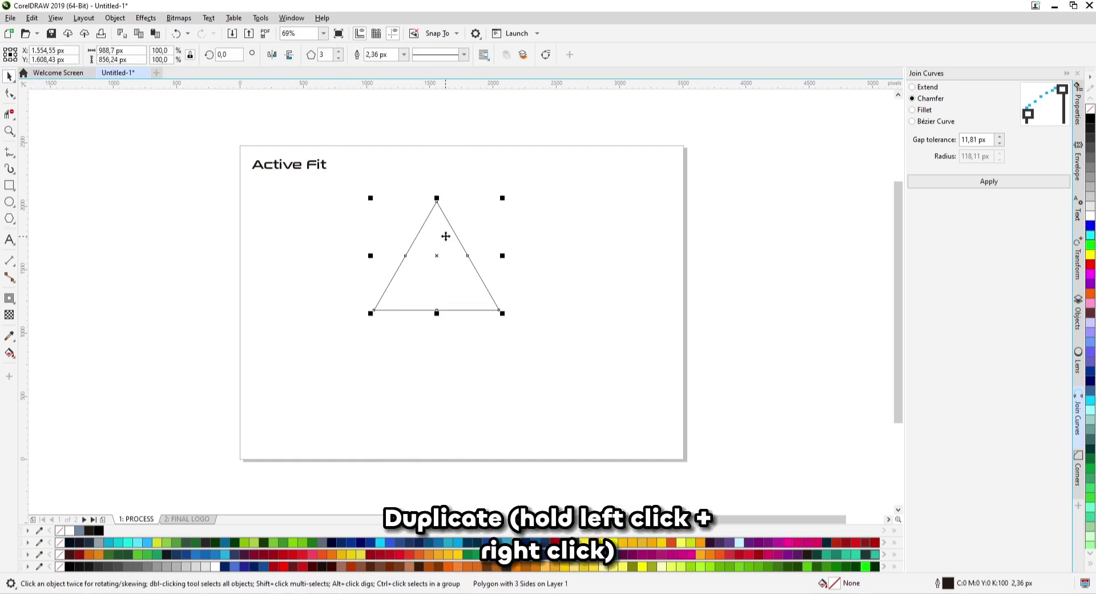
key("Escape")
left_click(443, 238)
left_click_drag(444, 230, 446, 265)
Trim the upper triangle with its lower copy and delete the copy to form an A-shaped chevron.
left_click(461, 256, "shift")
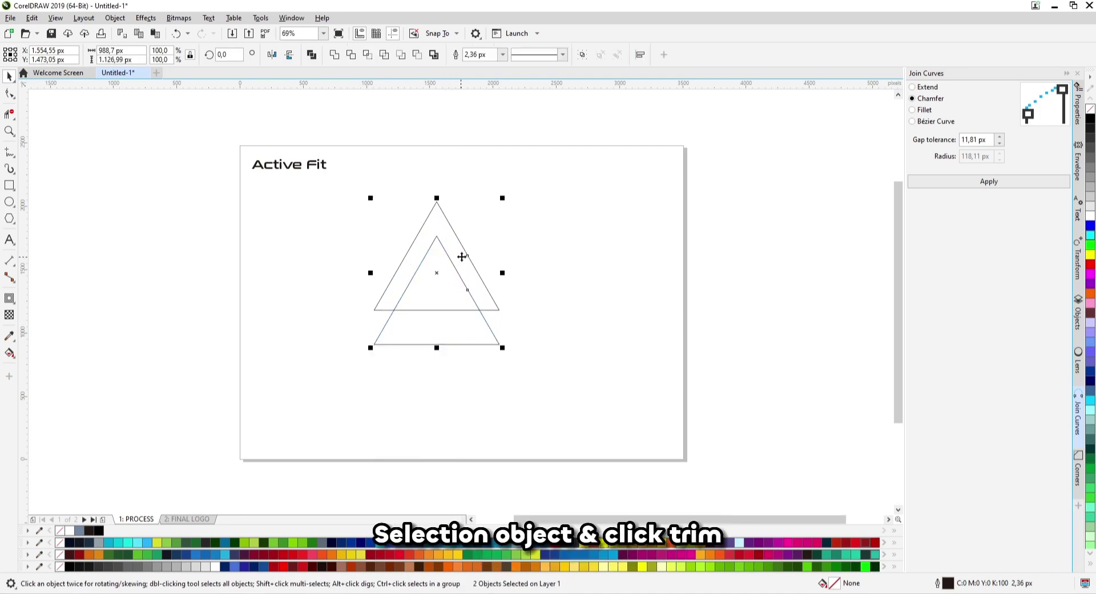
left_click(356, 60)
left_click(483, 194)
left_click(454, 271)
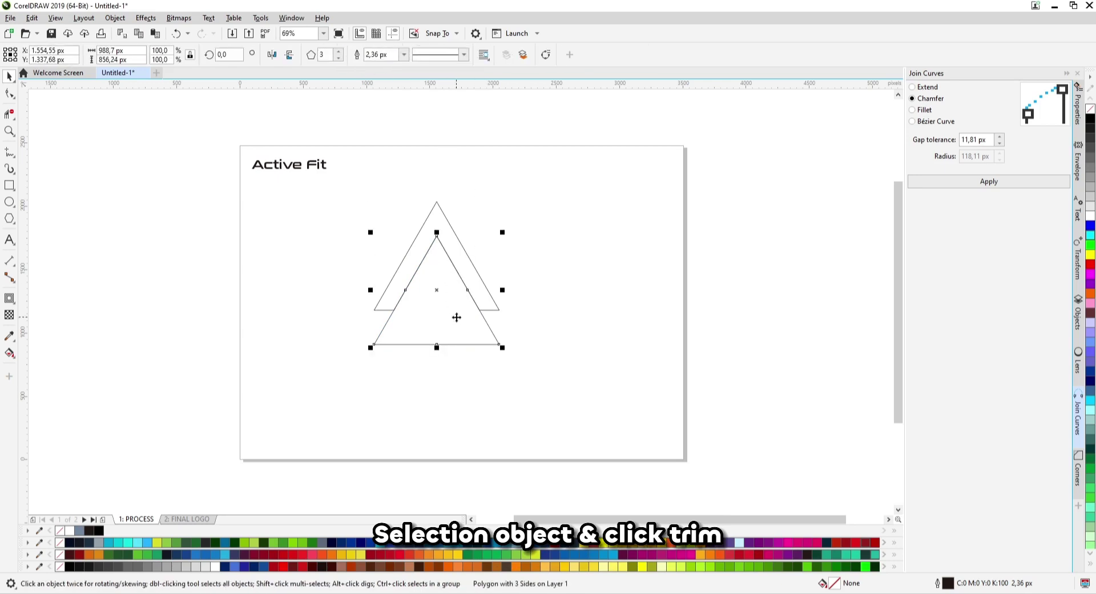
mouse_move(455, 316)
left_mouse_down()
mouse_move(446, 326)
mouse_move(443, 318)
left_mouse_up()
key("Delete")
Duplicate the chevron beside the original on its right and rotate the copy by 60 degrees.
left_click(470, 277)
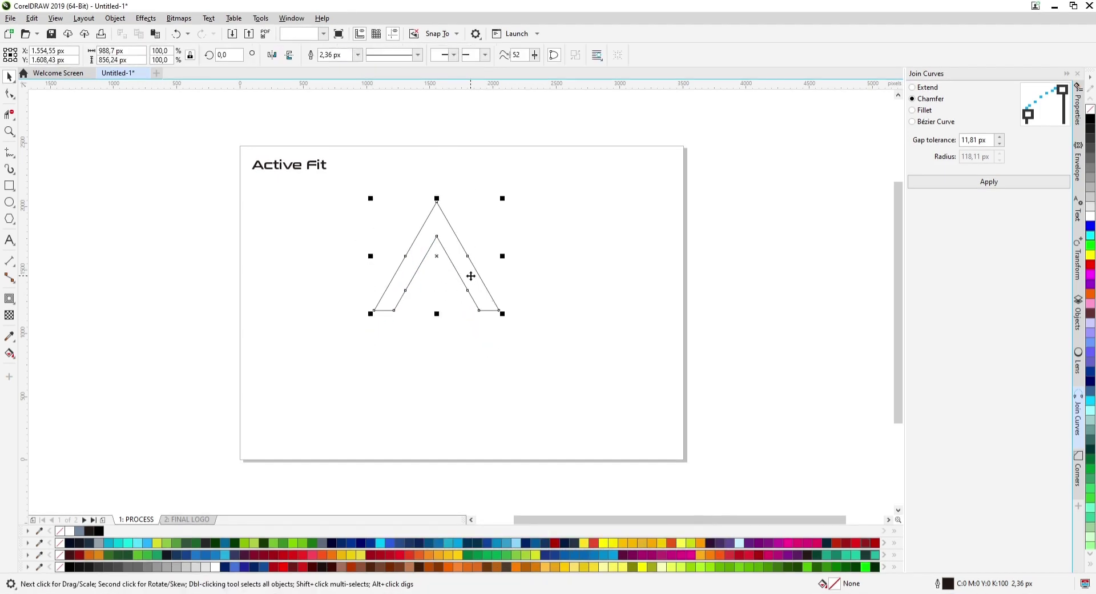
left_click_drag(463, 263, 596, 278)
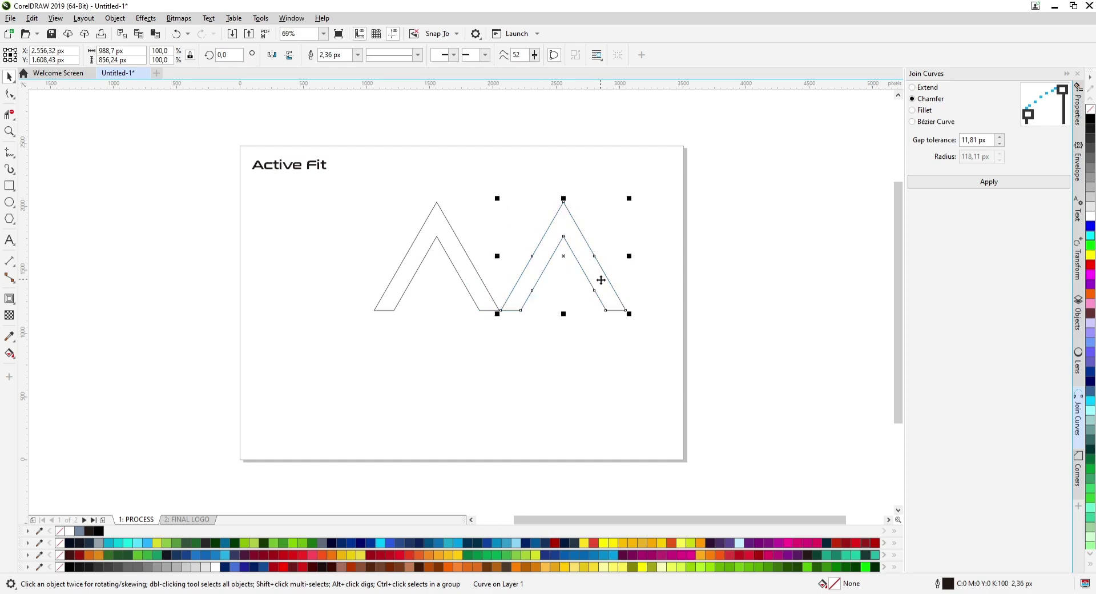
left_click(625, 316)
left_click(619, 310)
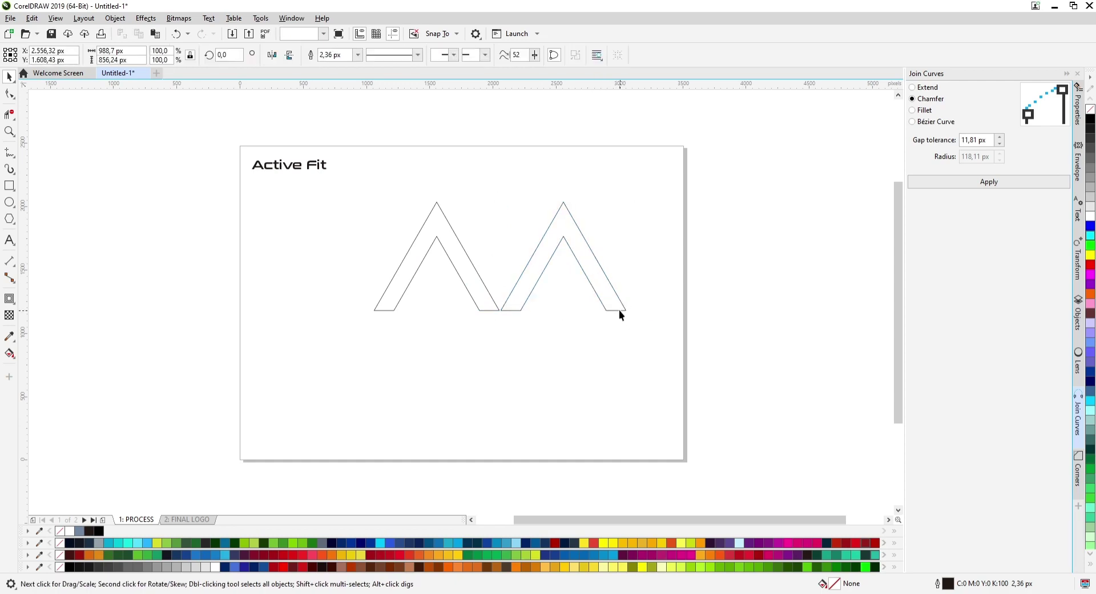
left_click(615, 306)
left_click_drag(630, 314, 653, 242)
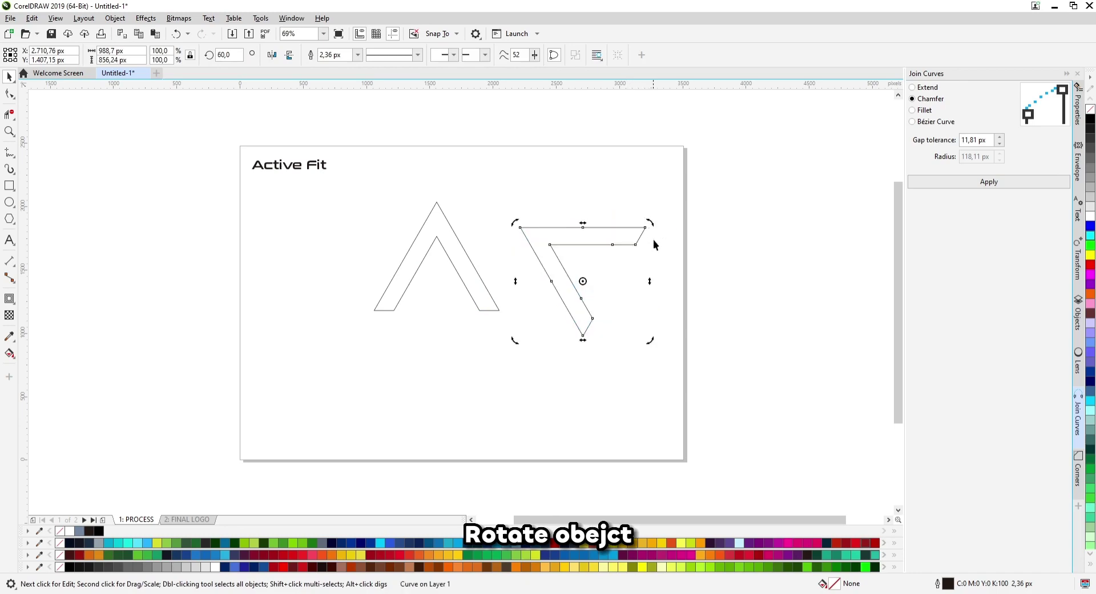
Draw a horizontal rectangle about 342 by 135 px across the A shape's right leg.
left_click(25, 262)
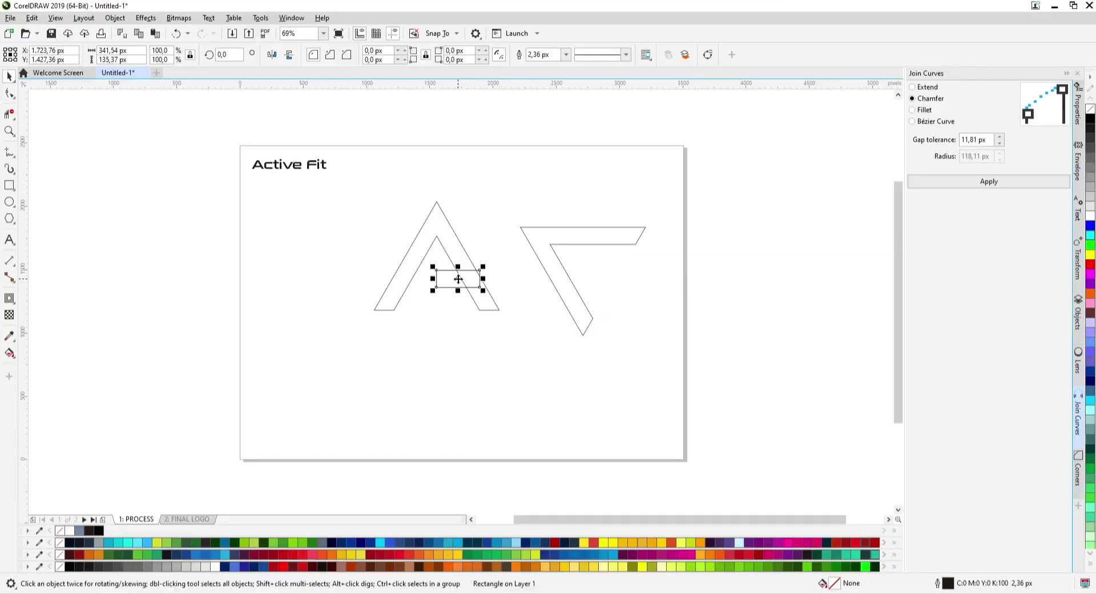
scroll(460, 278, "up", 1)
scroll(484, 279, "down", 1)
Widen the rectangle to about 474 px and place a duplicate below it rotated by 90 degrees.
left_click_drag(496, 278, 461, 311)
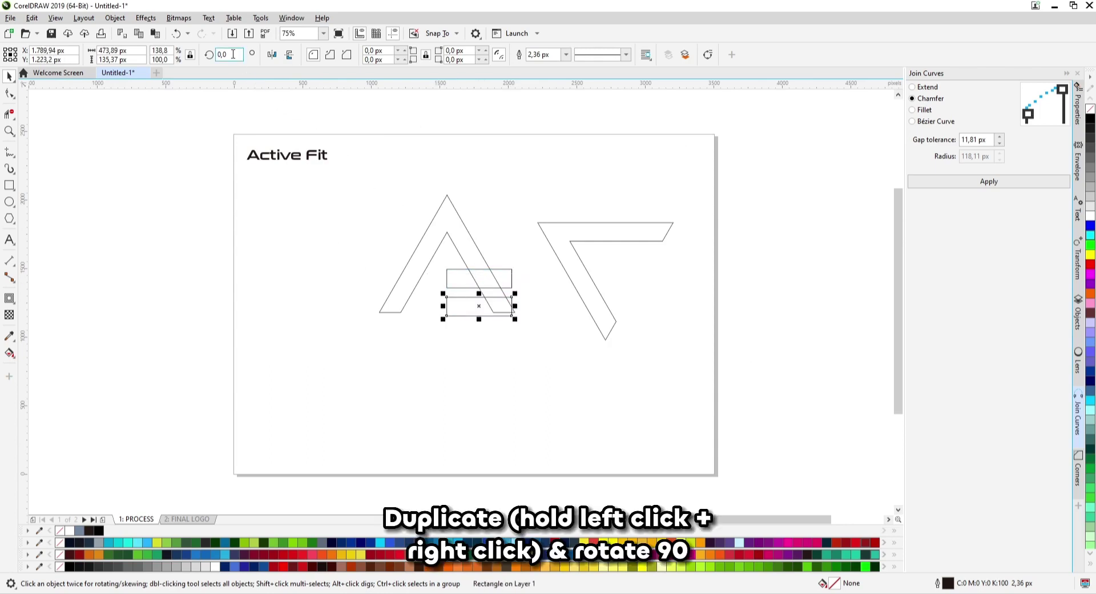
type("90")
key("Return")
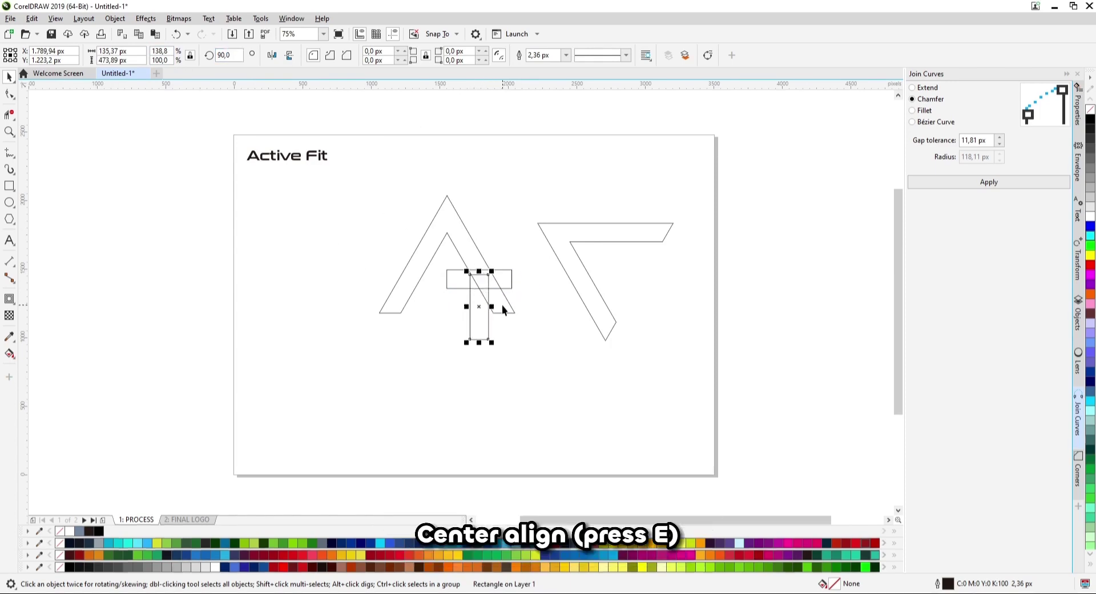
Centre the vertical rectangle horizontally on the A shape and align its top edge with the horizontal rectangle's top.
left_click(502, 305, "shift")
key("e")
left_click(475, 311)
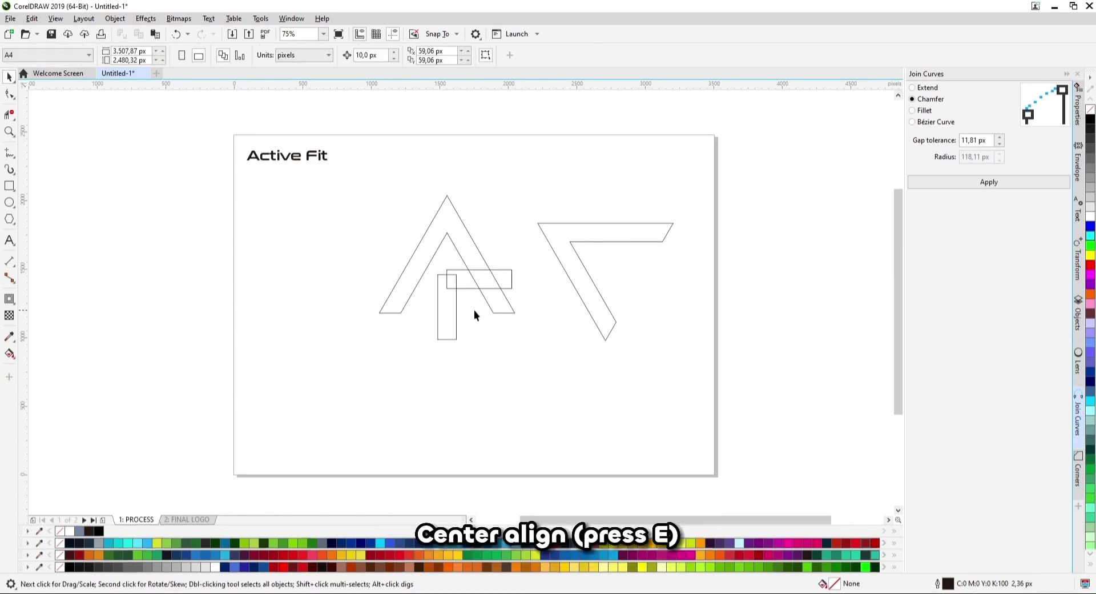
left_click(453, 314)
left_click(509, 284, "shift")
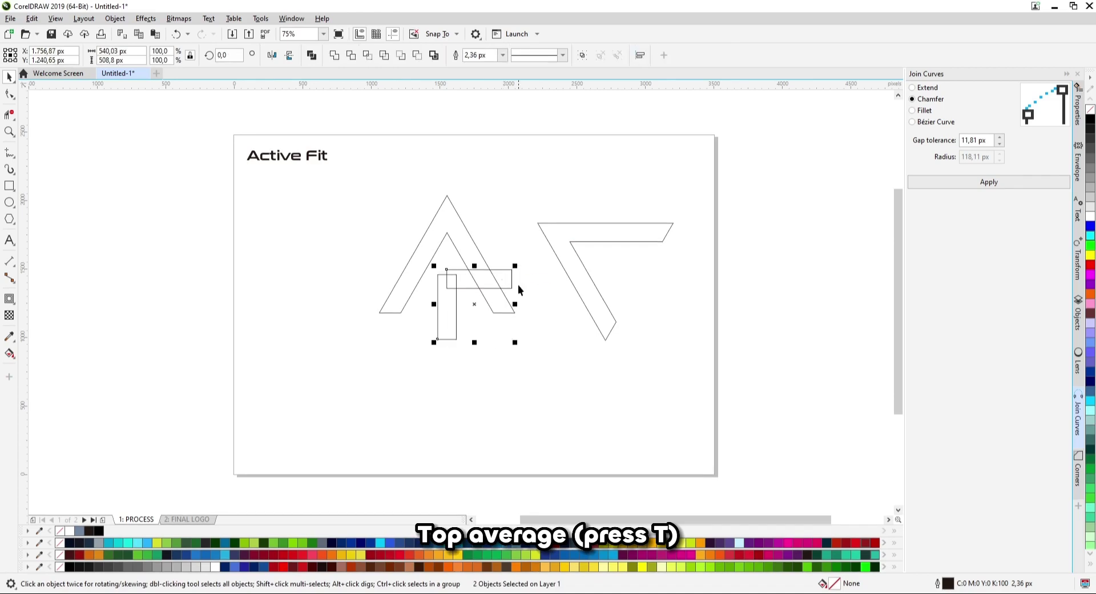
key("t")
left_click(535, 302)
Shorten the vertical rectangle to the A shape's base, about 315 px high, and duplicate it directly below.
left_click(455, 317)
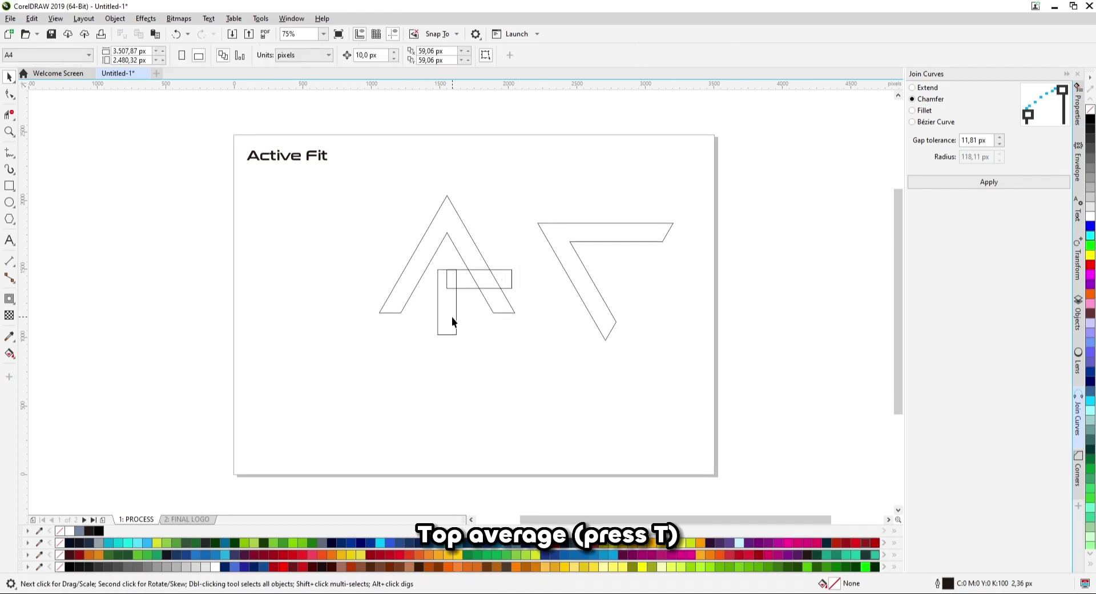
scroll(446, 332, "up", 2)
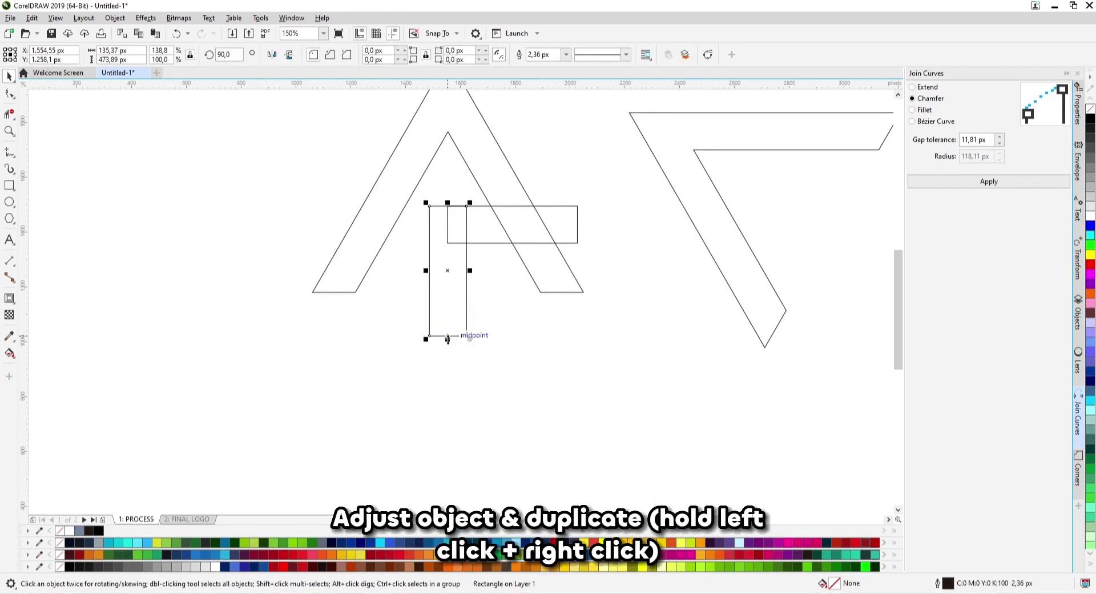
left_click_drag(448, 339, 541, 293)
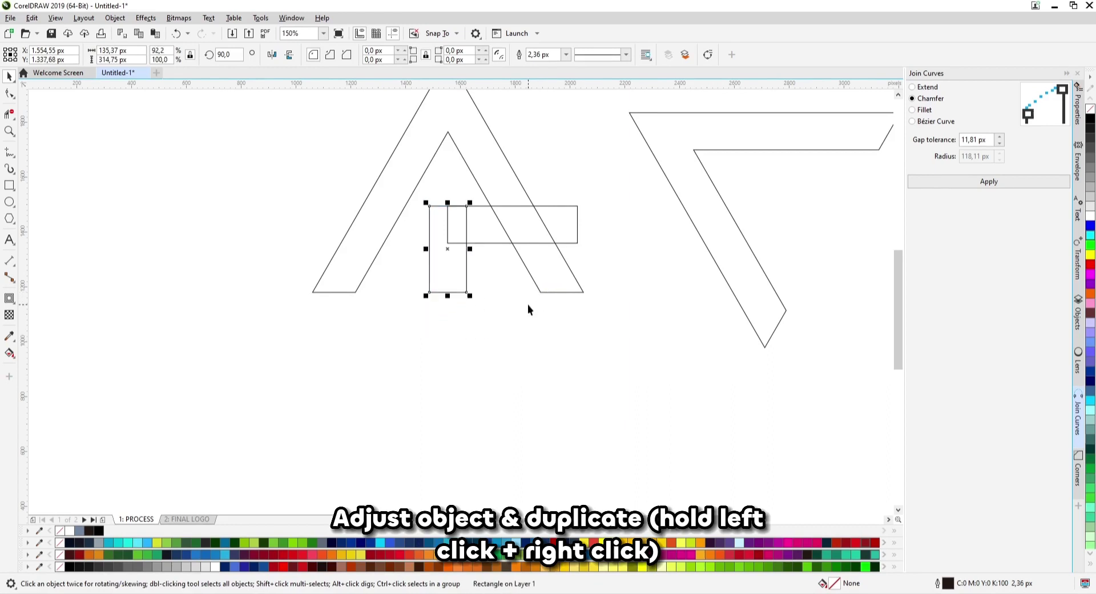
left_click(528, 306)
left_click(450, 271)
left_click_drag(447, 258, 442, 348)
right_click(442, 348)
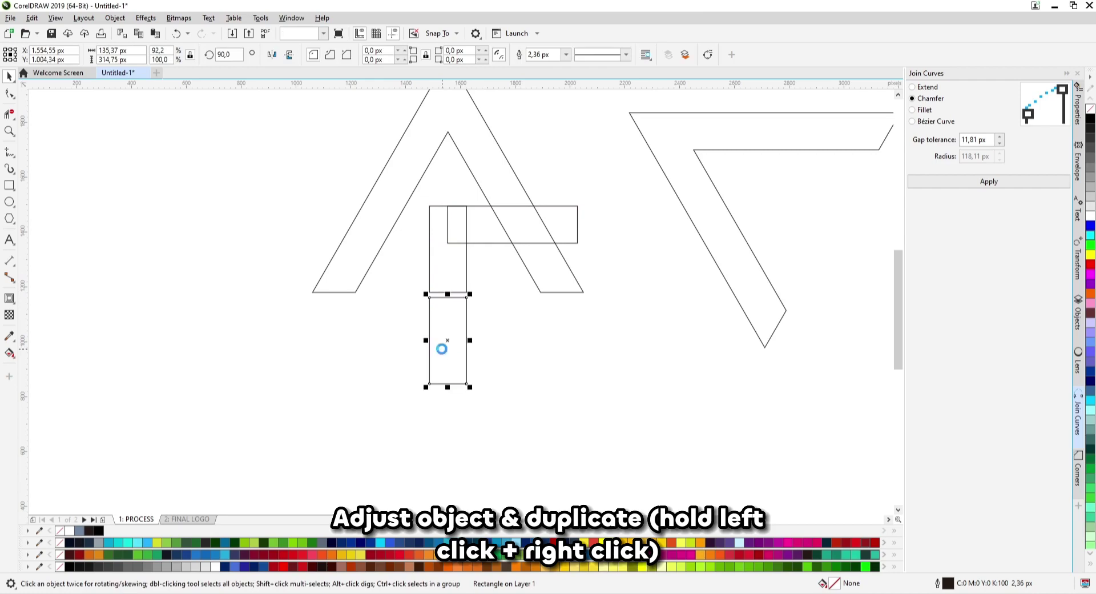
Delete the lower rectangle's bottom-right node to make a pointed wedge, and move it to overlap the vertical rectangle's lower end.
key("F10")
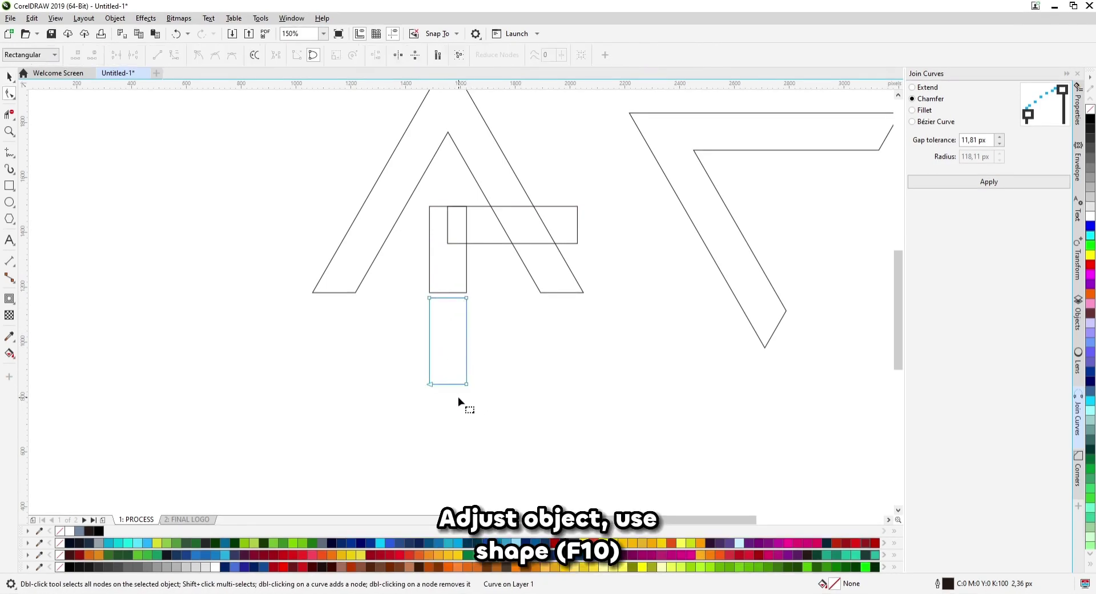
left_click_drag(448, 367, 449, 367)
key("Delete")
key("space")
left_click_drag(430, 298, 459, 296)
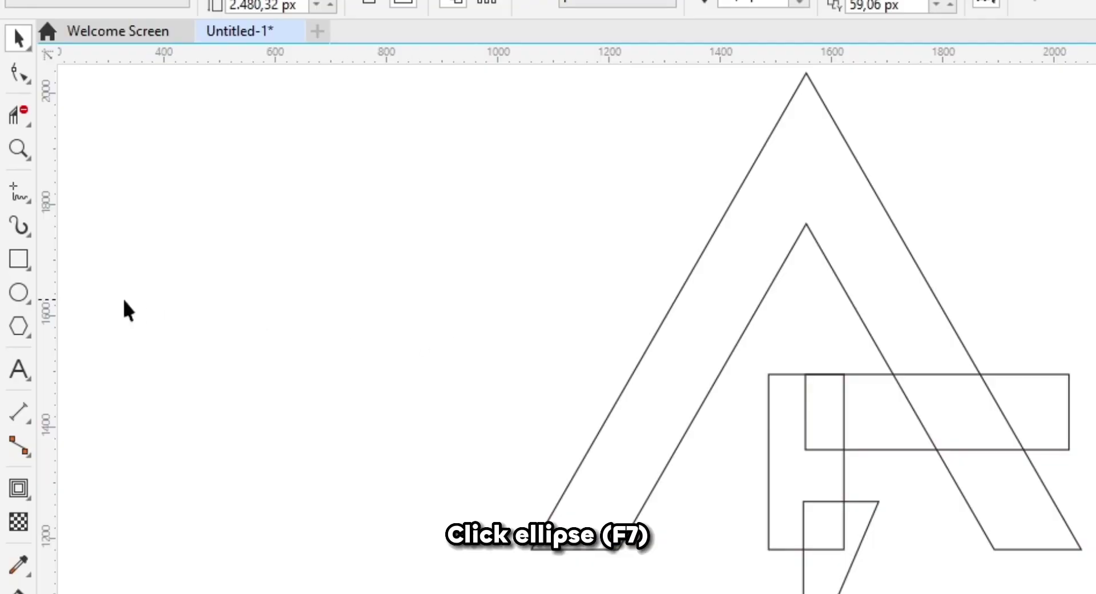
Draw a tall ellipse about 148 by 648 px right of the A shape and centre it vertically on the horizontal rectangle.
left_click(11, 202)
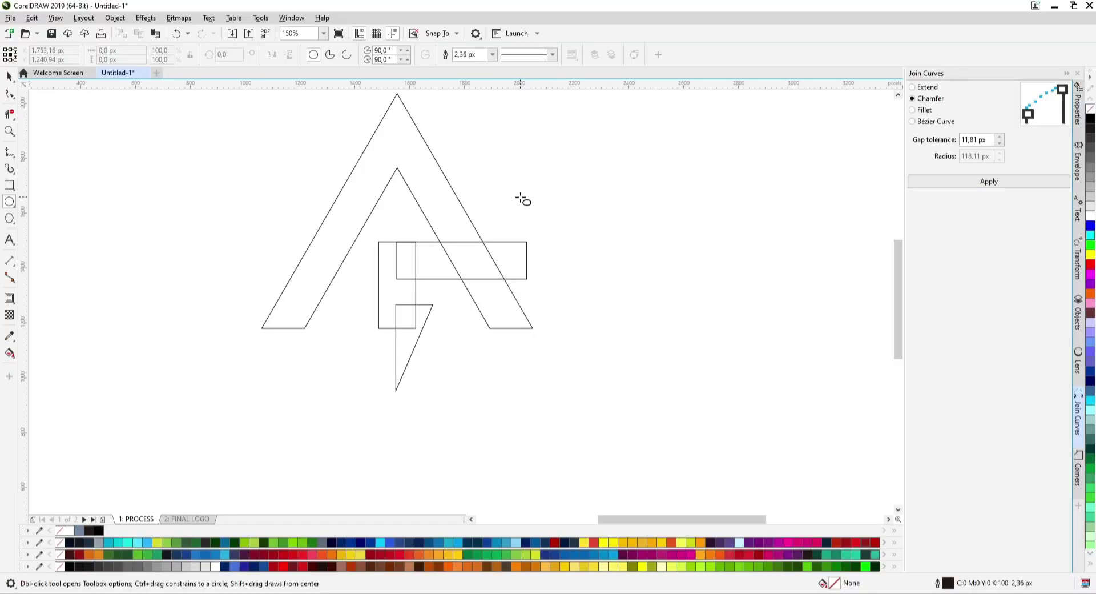
left_click_drag(520, 198, 563, 377)
key("space")
left_click_drag(545, 301, 558, 304)
left_click(520, 274, "shift")
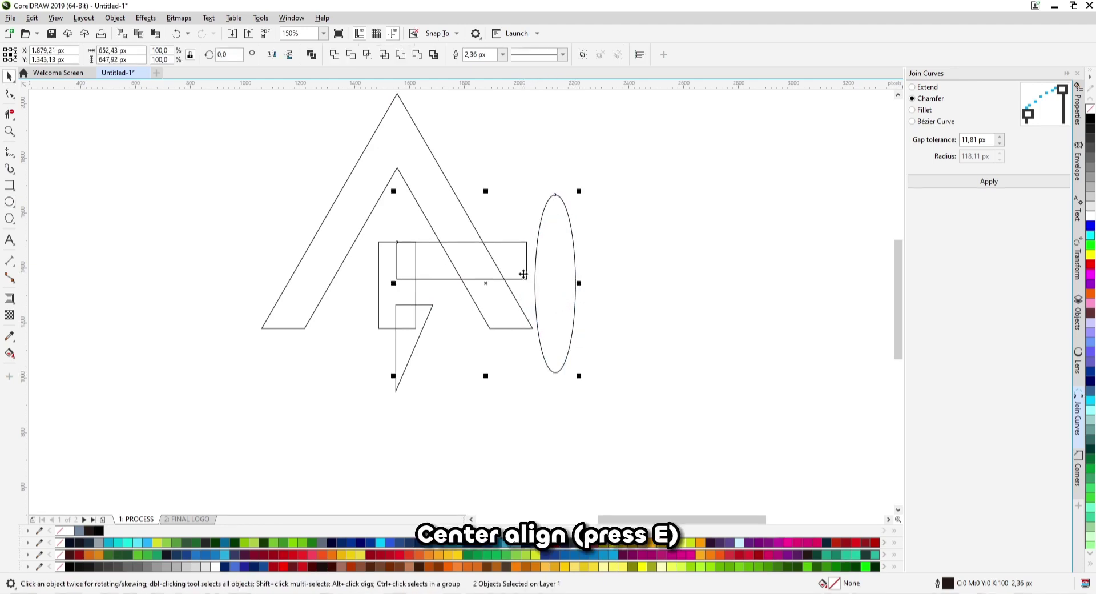
key("e")
left_click(613, 296)
Nudge the ellipse to the right and extend the horizontal rectangle into it, making the rectangle about 572 px wide.
left_click(573, 282)
left_click_drag(557, 286, 565, 293)
left_click(522, 272)
left_click_drag(529, 261, 557, 261)
Add a scaled-down copy of the ellipse, about 55 by 242 px, inside it at the horizontal rectangle's end.
left_click(567, 255)
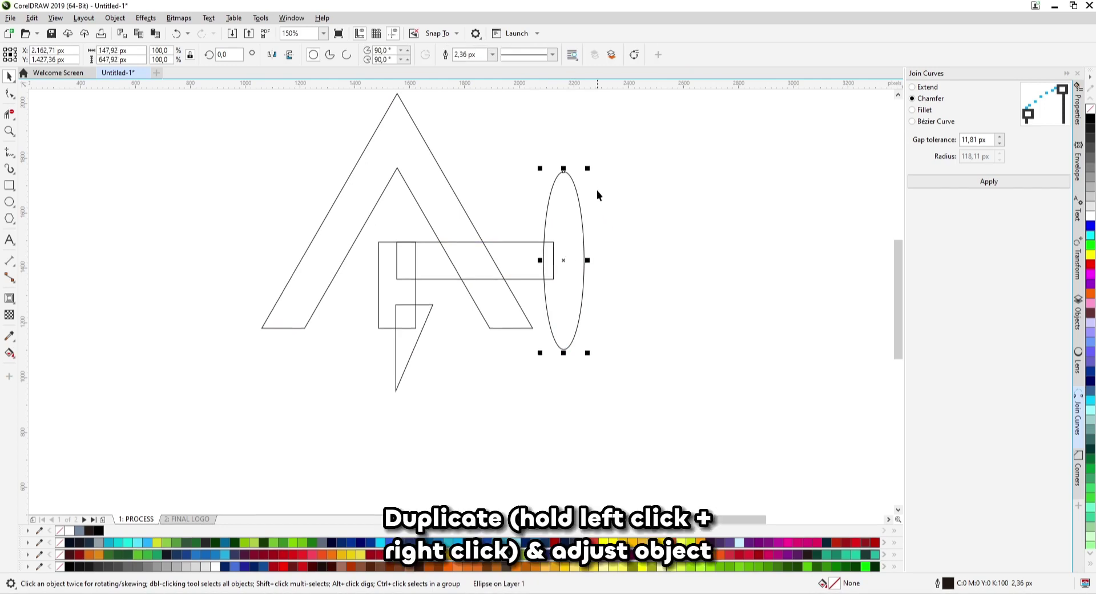
left_click_drag(591, 167, 575, 268)
right_click(586, 226)
scroll(587, 226, "up", 1)
Duplicate the outer ellipse as a slightly smaller concentric ellipse, about 138 by 606 px.
left_click(579, 253)
scroll(573, 266, "down", 1)
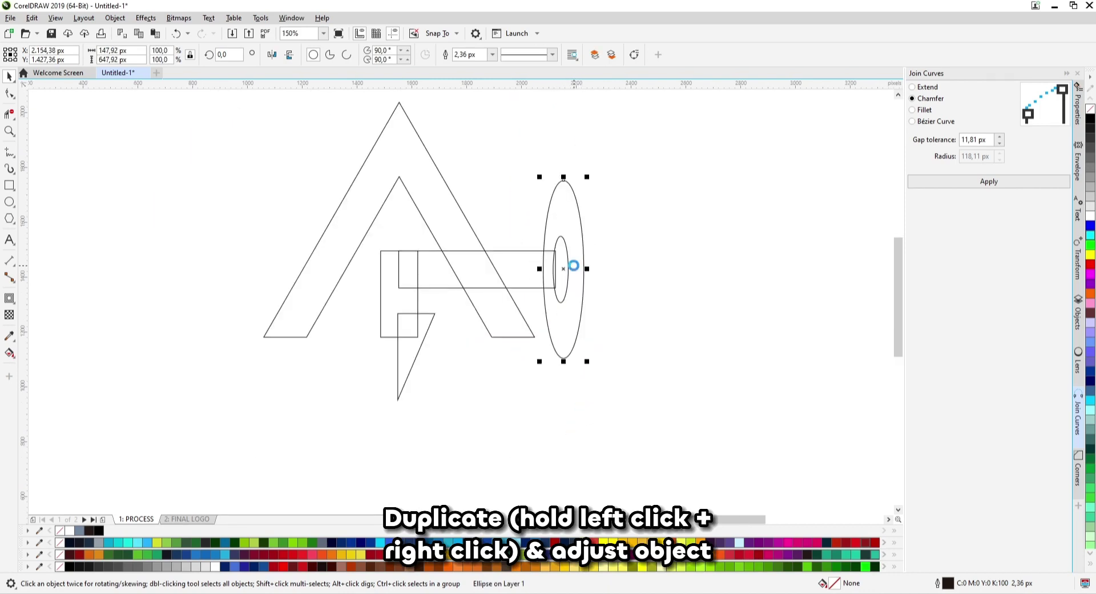
left_click_drag(587, 177, 590, 183)
scroll(569, 190, "up", 2)
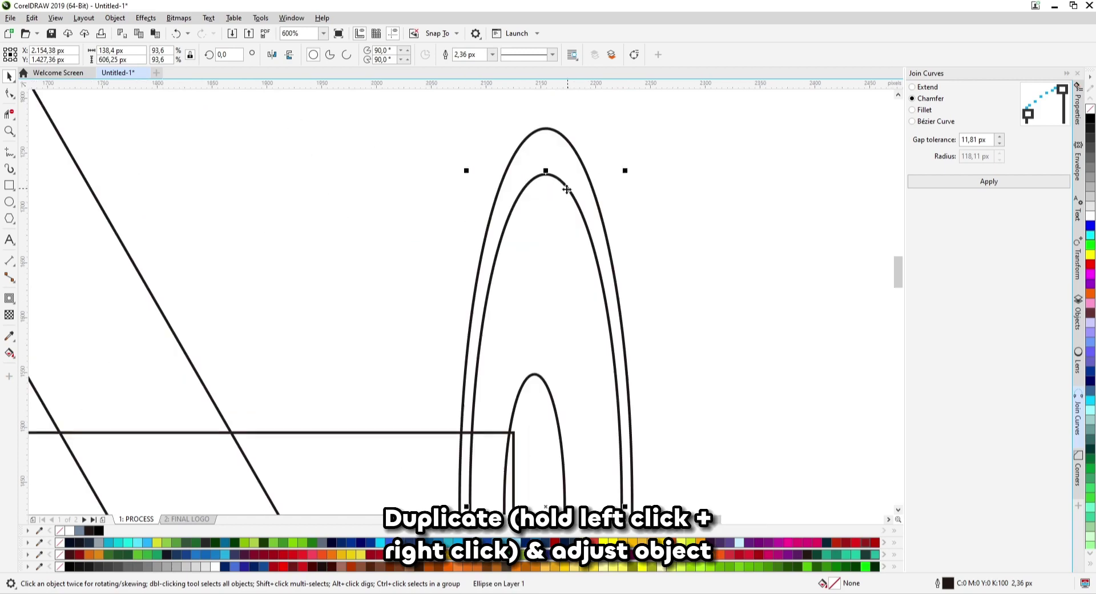
key("Escape")
Resize the middle ellipse about its centre to about 126 px wide and 629 px high for an even rim.
left_click(548, 176)
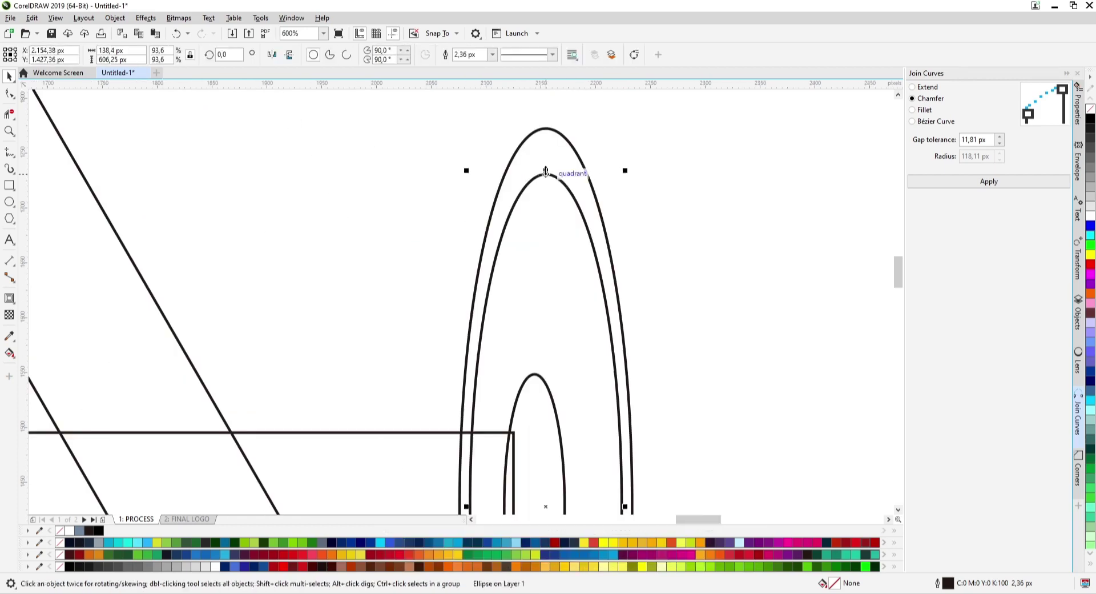
left_click_drag(546, 172, 545, 147)
scroll(556, 152, "down", 1)
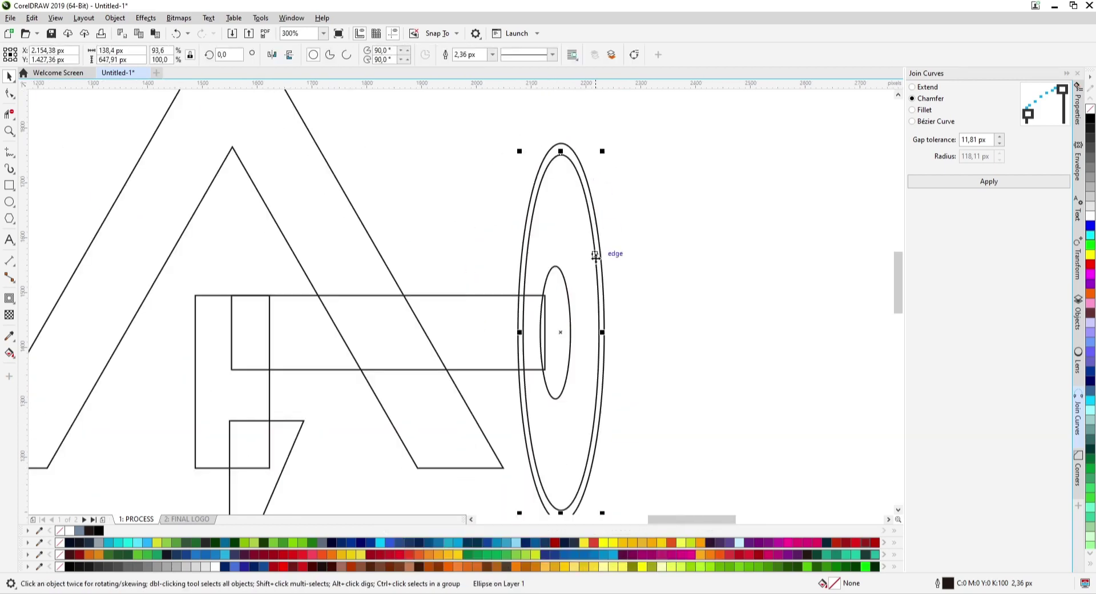
scroll(599, 339, "up", 1)
left_click_drag(601, 345, 591, 346)
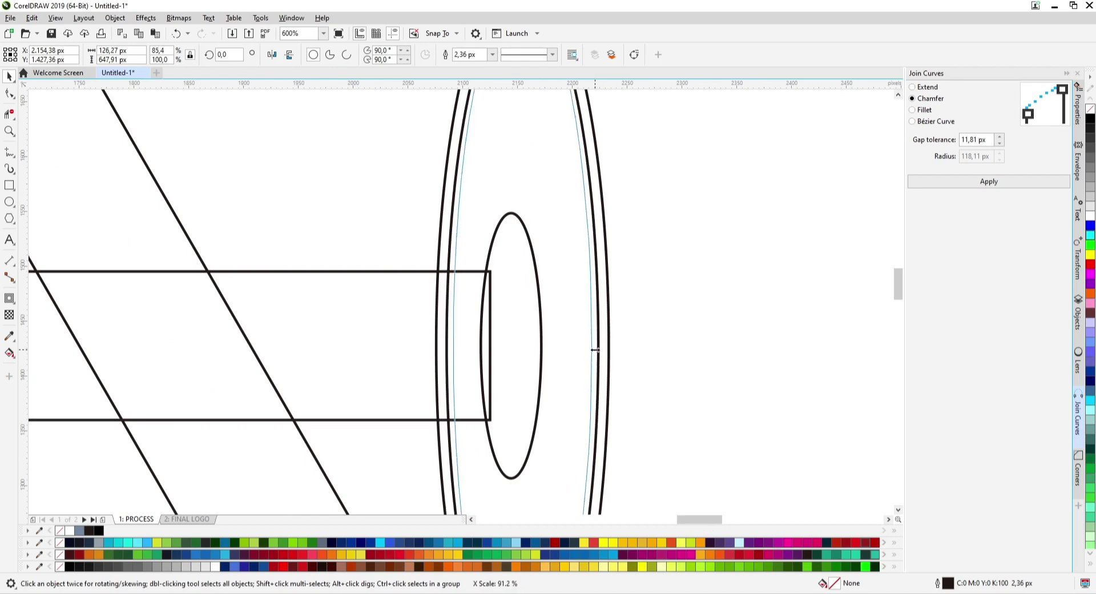
scroll(568, 255, "down", 1)
scroll(556, 121, "up", 1)
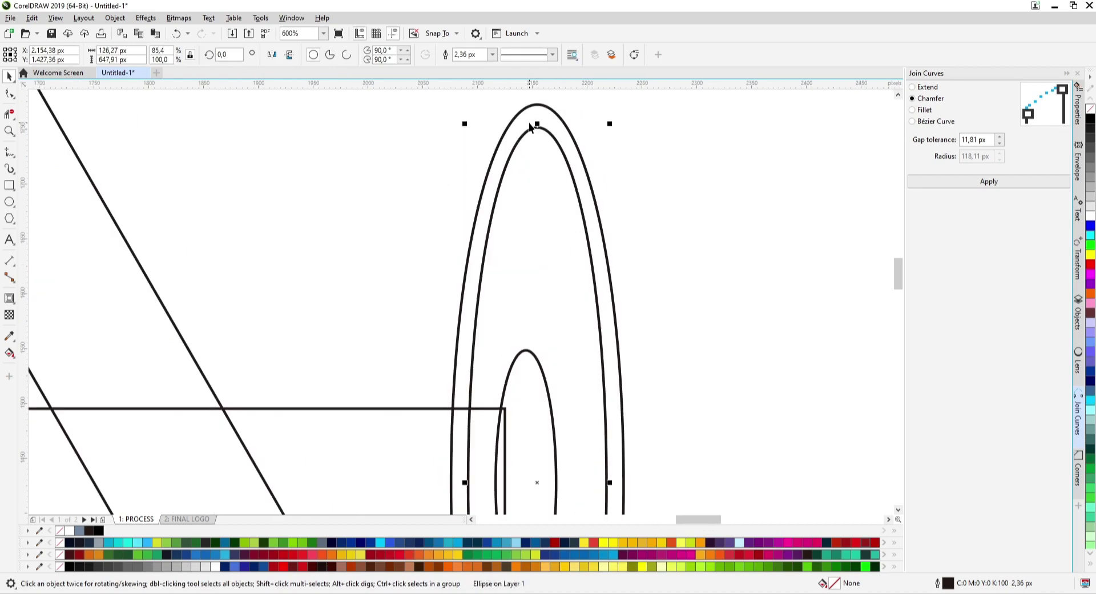
left_click_drag(535, 120, 552, 143)
scroll(552, 143, "down", 1)
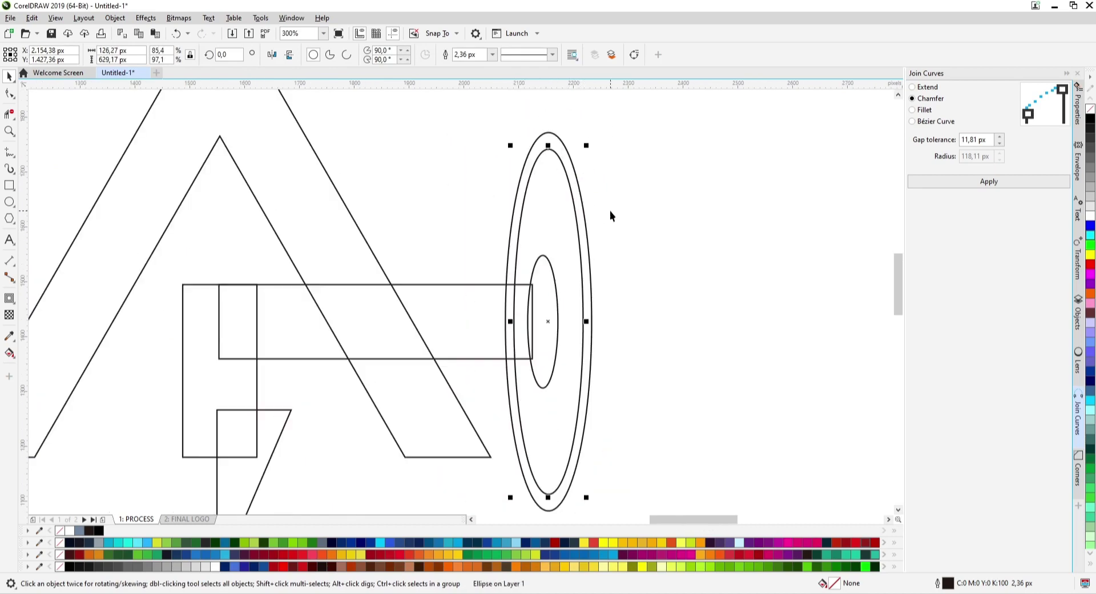
Bring the smallest ellipse to the front of the layer.
left_click(553, 271)
right_click(553, 273)
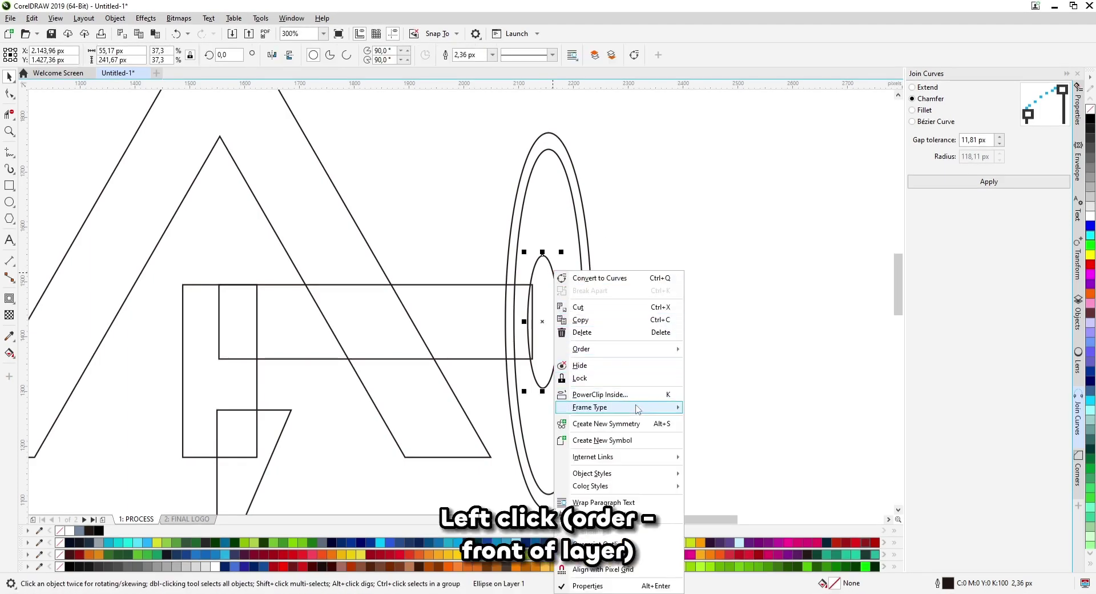
mouse_move(631, 351)
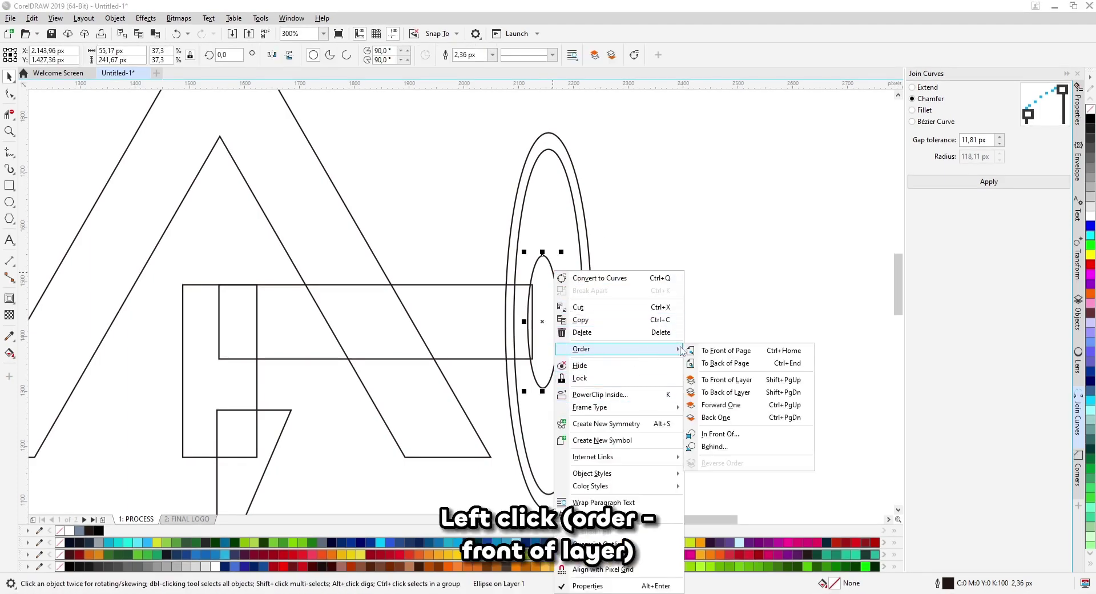
left_click(724, 380)
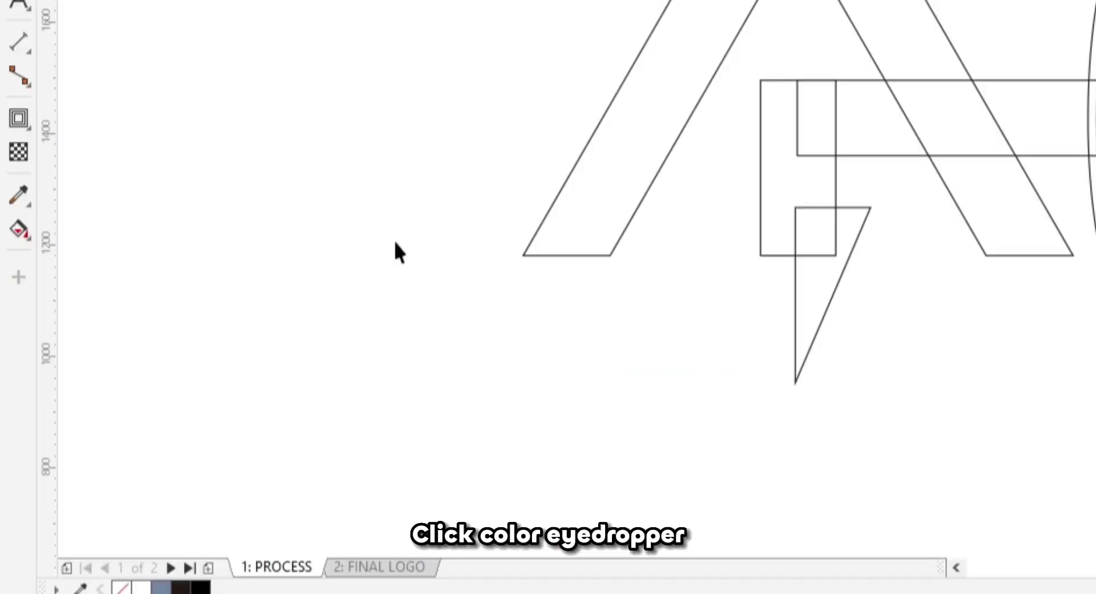
Sample white with the Color Eyedropper and fill the ellipses, the two rectangles and the wedge with it.
left_click(9, 353)
left_click(19, 195)
left_click(482, 194)
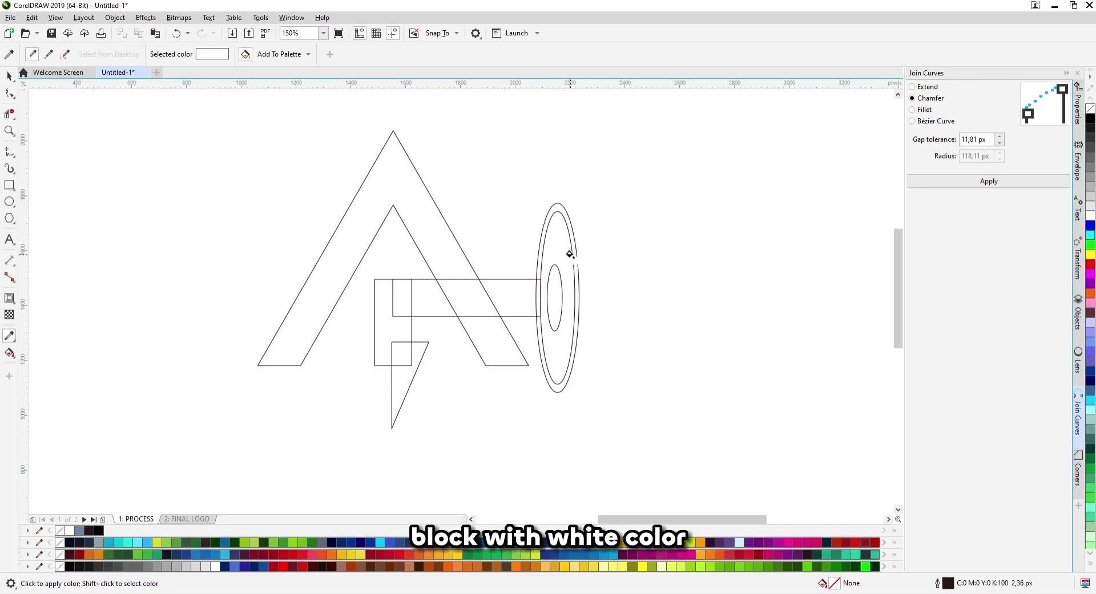
scroll(569, 254, "up", 3)
scroll(578, 262, "down", 3)
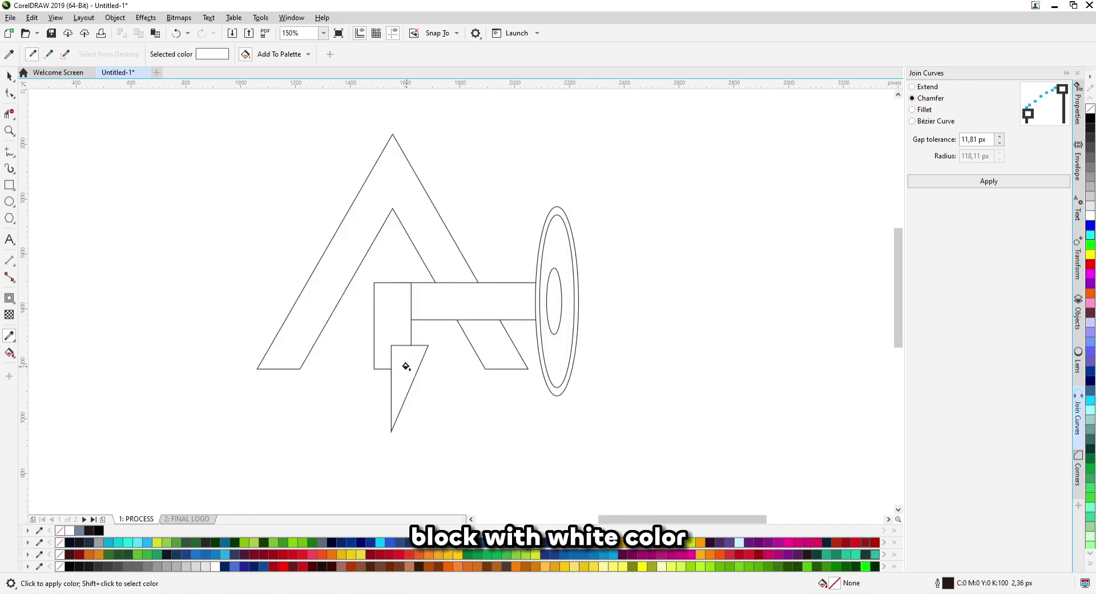
key("space")
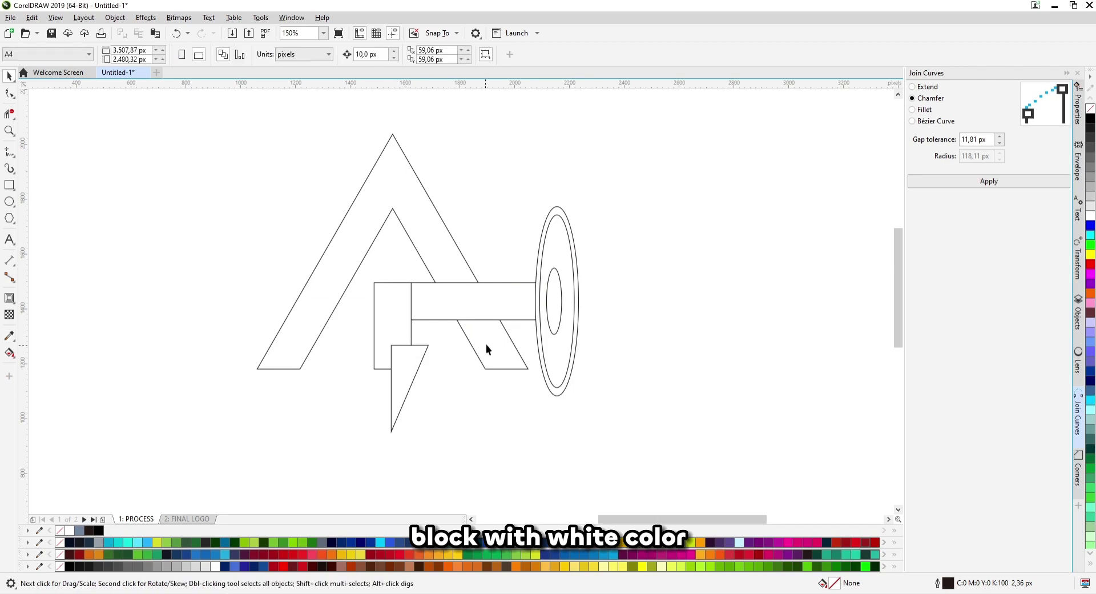
Bring the horizontal bar to the front of the layer.
left_click(510, 309)
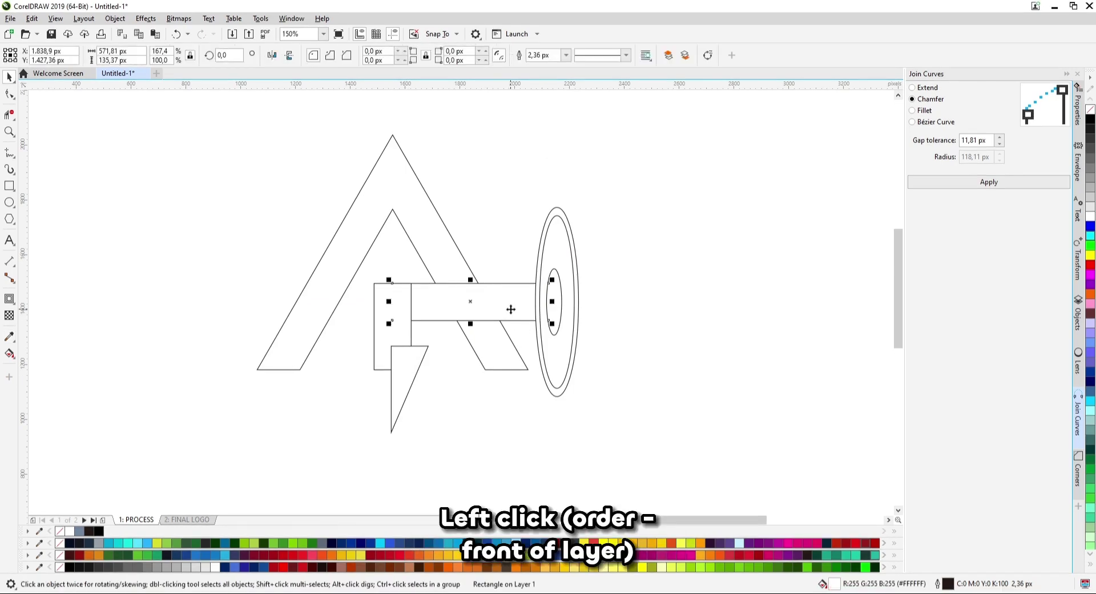
right_click(512, 308)
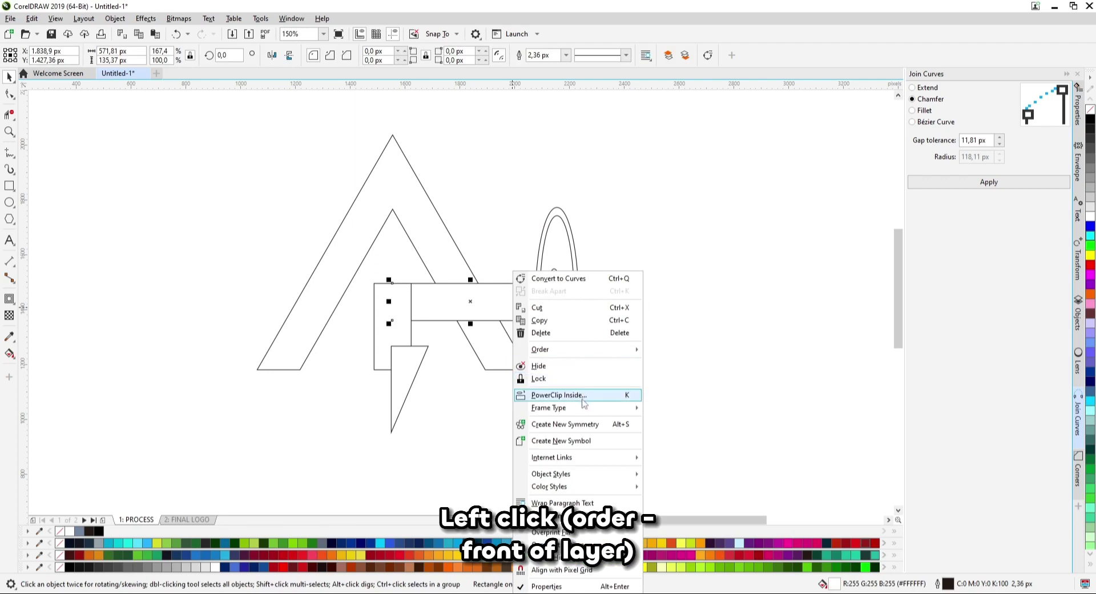
mouse_move(606, 354)
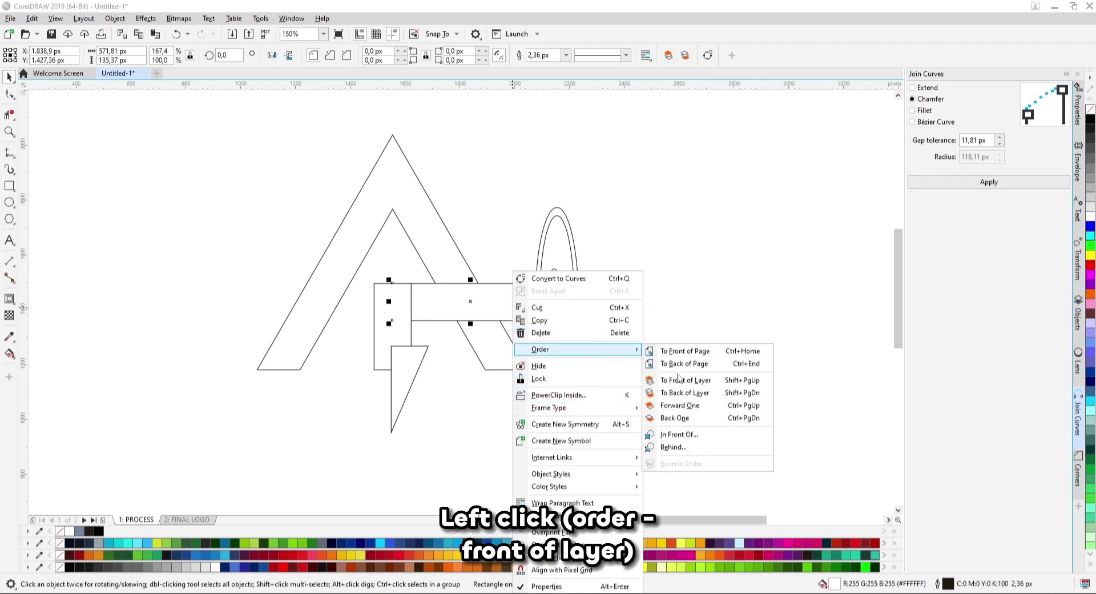
left_click(681, 380)
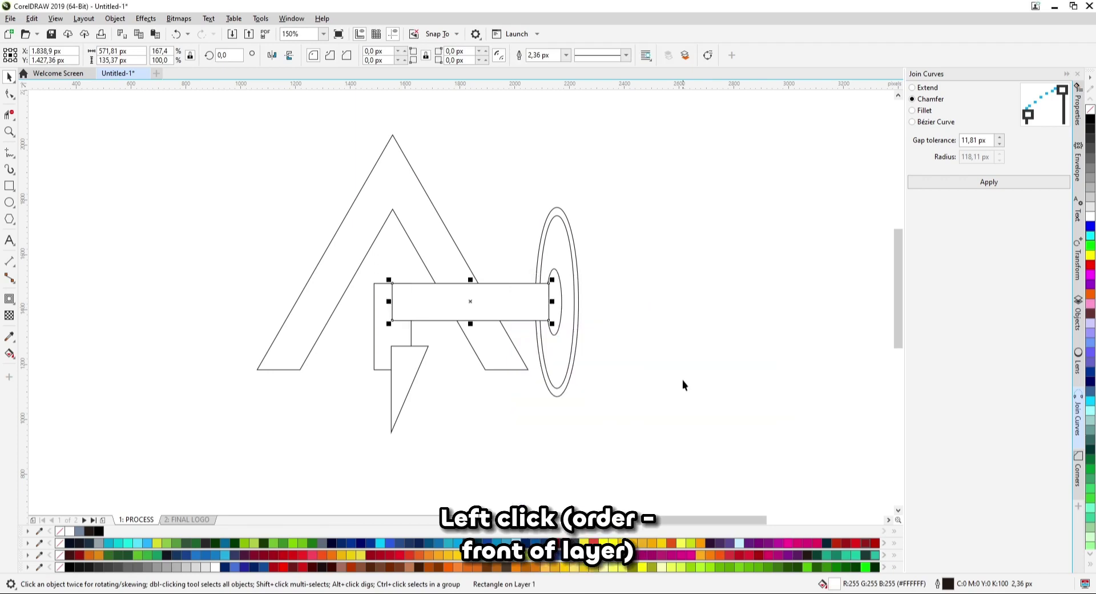
Fill the horizontal bar with black.
left_click(523, 310)
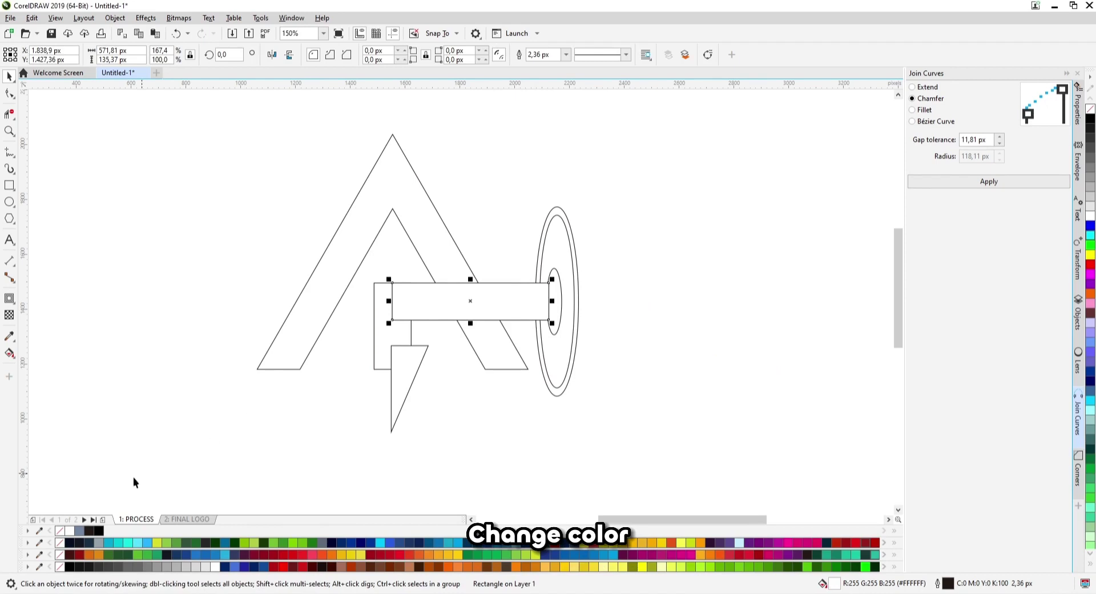
left_click(98, 530)
left_click(480, 406)
Sample the bar's black with the Color Eyedropper and fill the smallest and outer ellipses, the chevron, the upright rectangle and the wedge with it.
key("i")
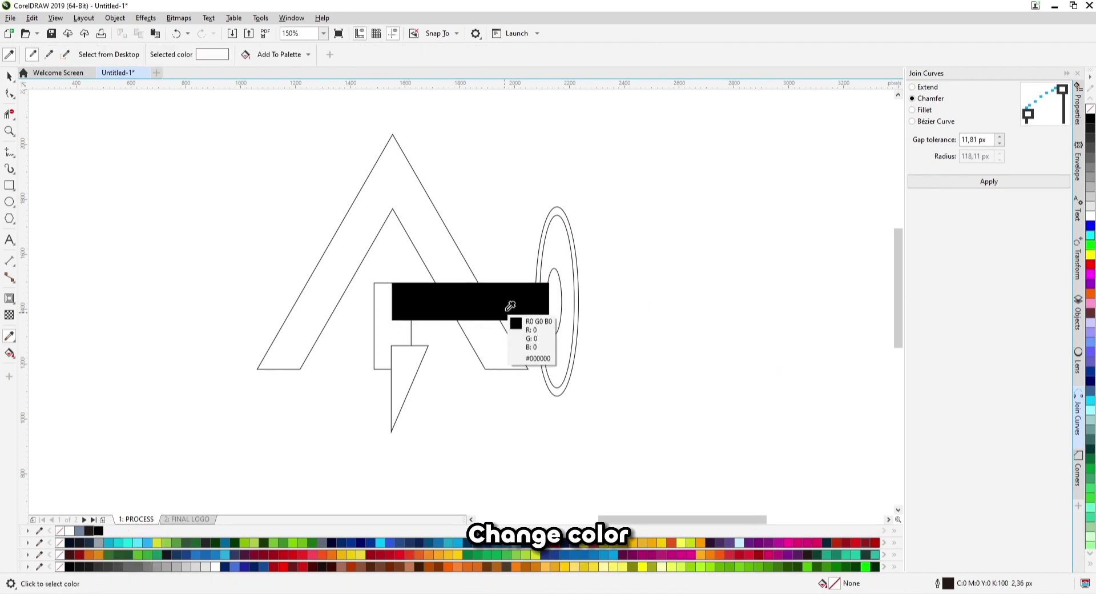
left_click(508, 310)
scroll(563, 298, "up", 1)
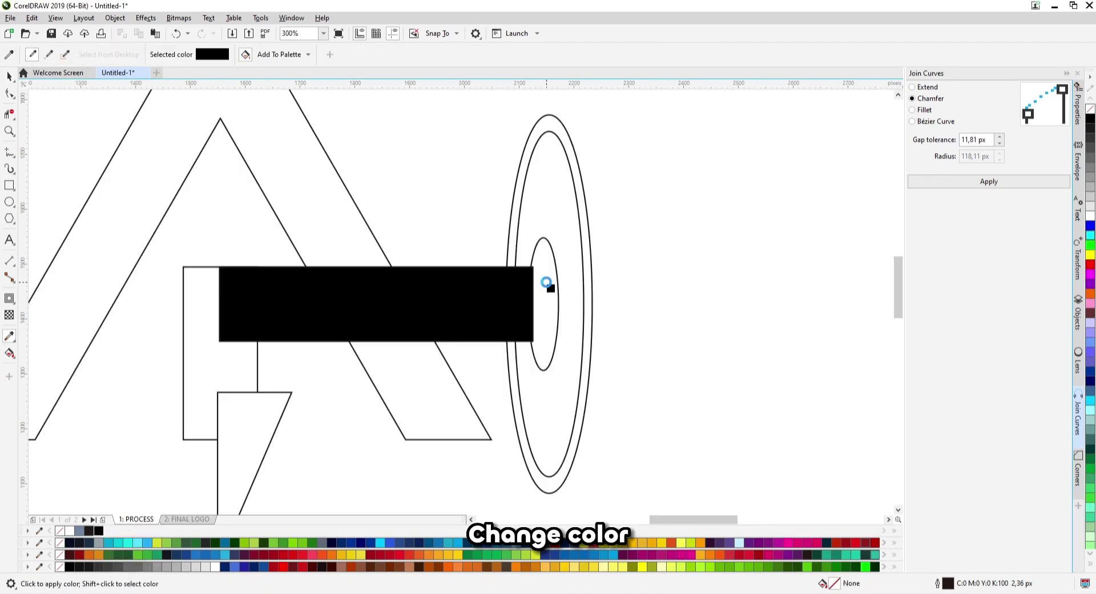
left_click(545, 286)
left_click(585, 298)
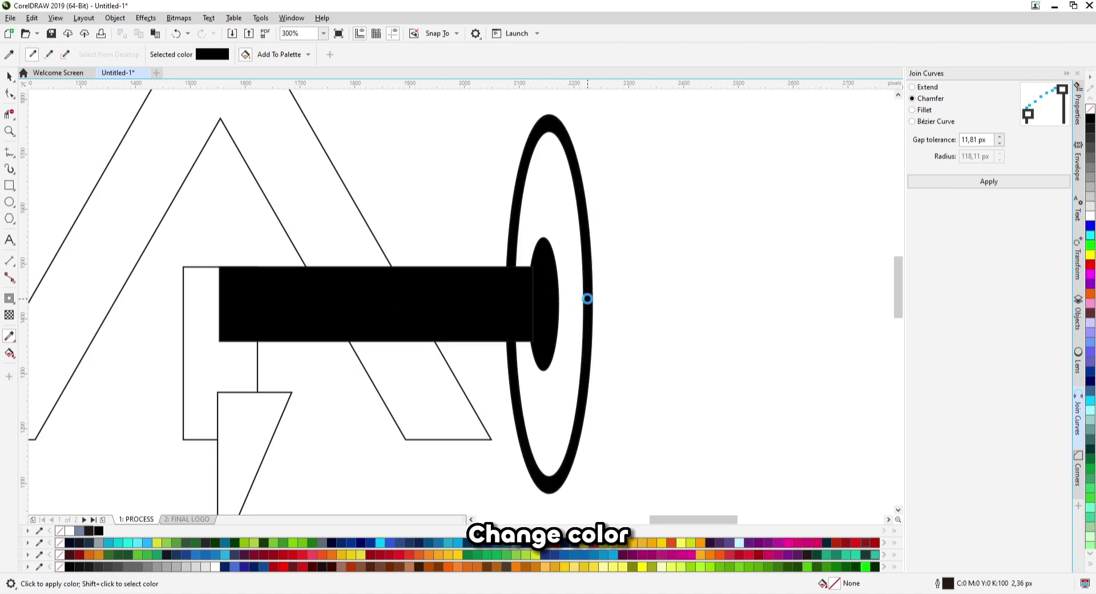
scroll(549, 278, "down", 1)
left_click(437, 257)
left_click(399, 313)
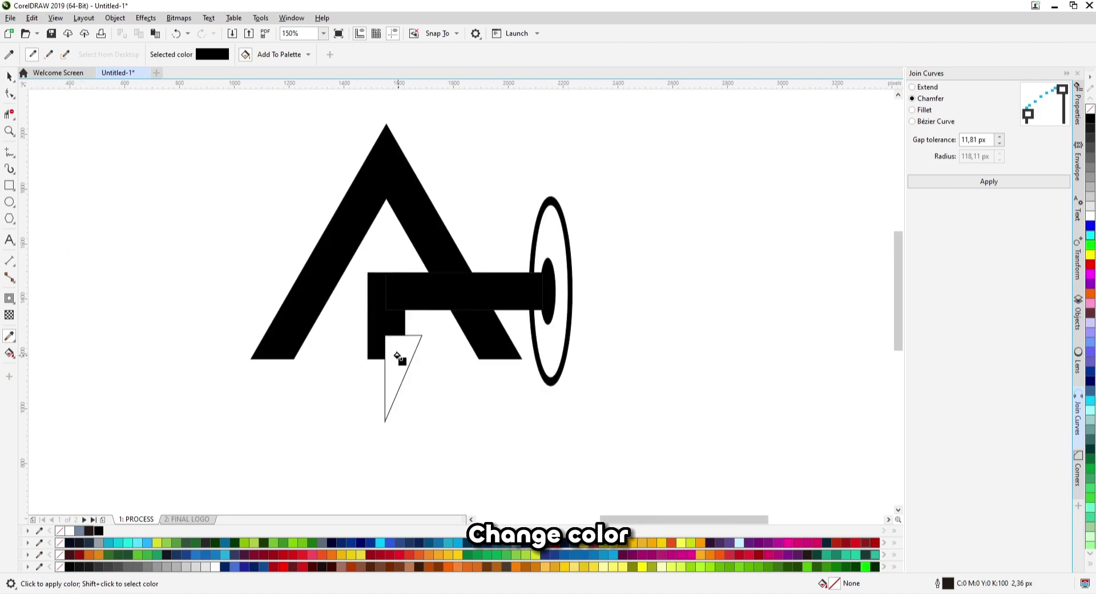
left_click(399, 359)
scroll(469, 328, "down", 1)
key("space")
Duplicate the outer ellipse about 95 px to its right and weld the copy to the original.
scroll(520, 311, "up", 2)
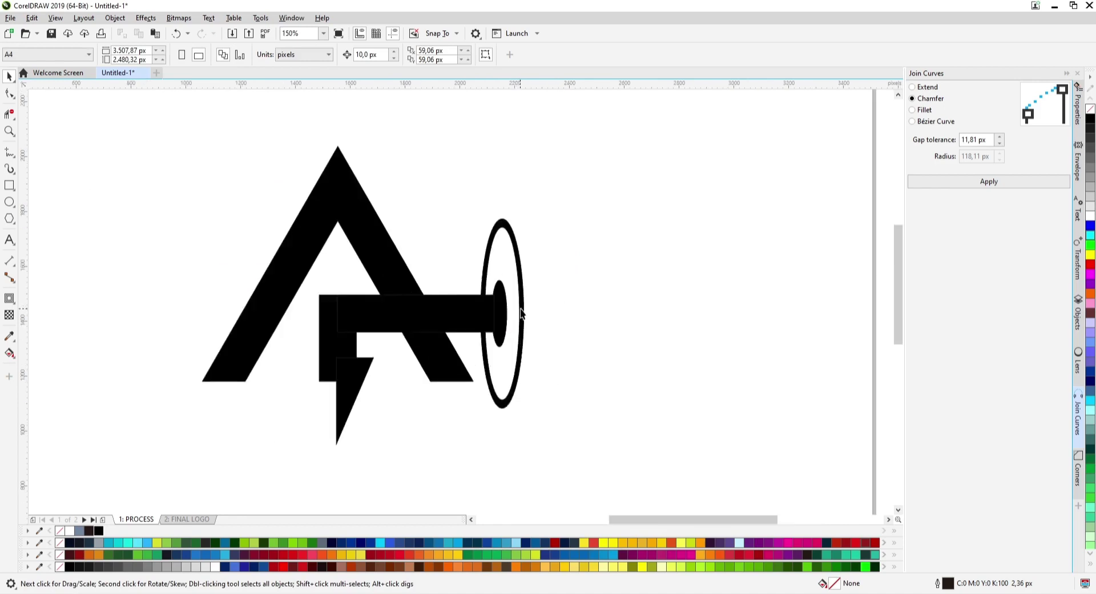
left_click(525, 312)
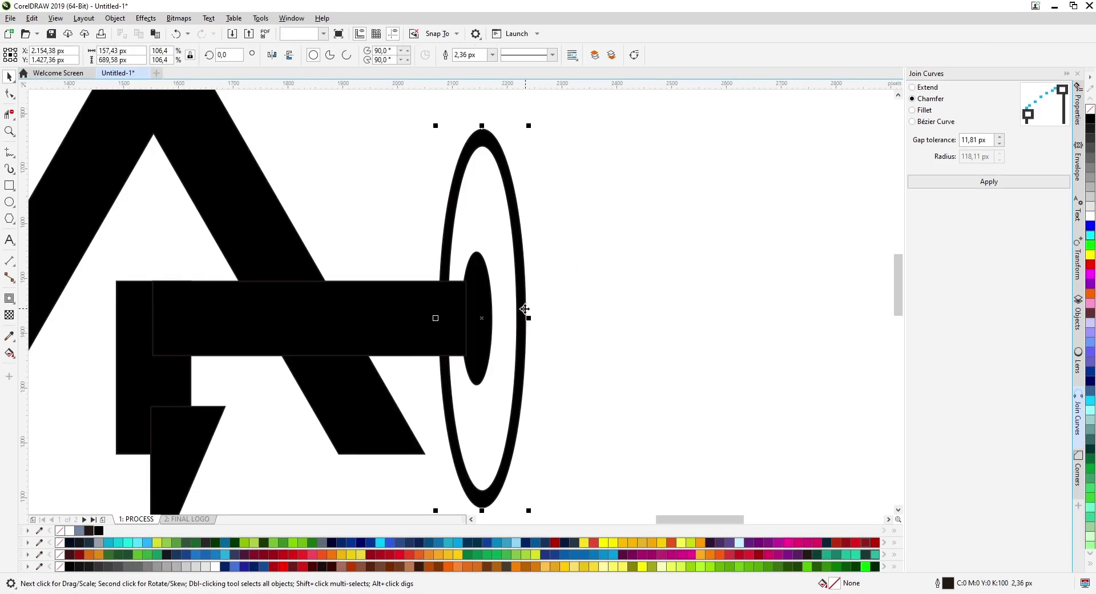
left_click_drag(530, 311, 578, 337)
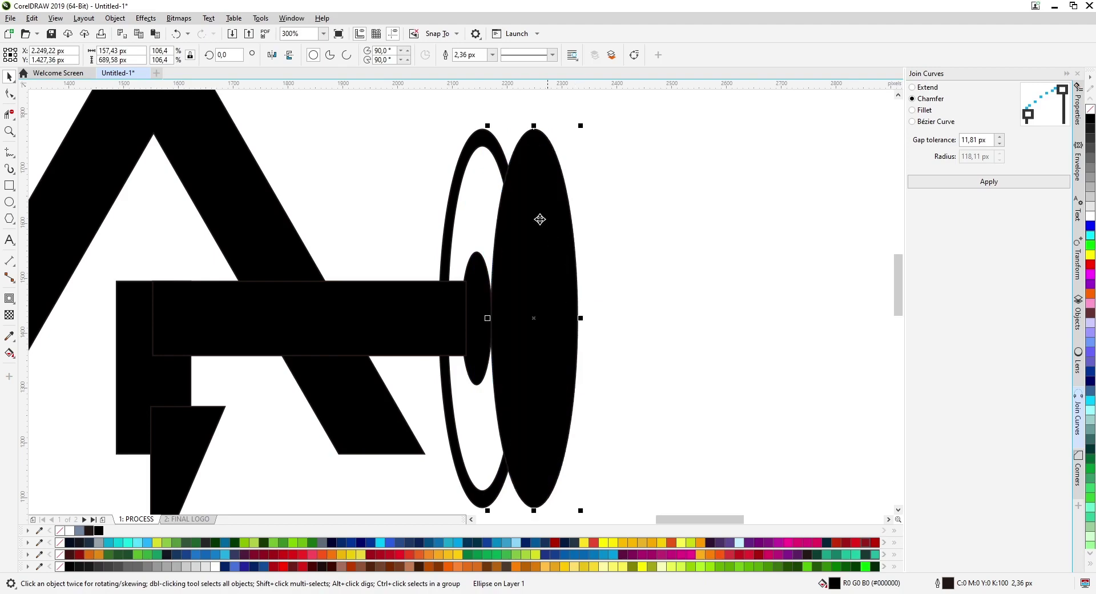
left_click(500, 152, "shift")
left_click(335, 56)
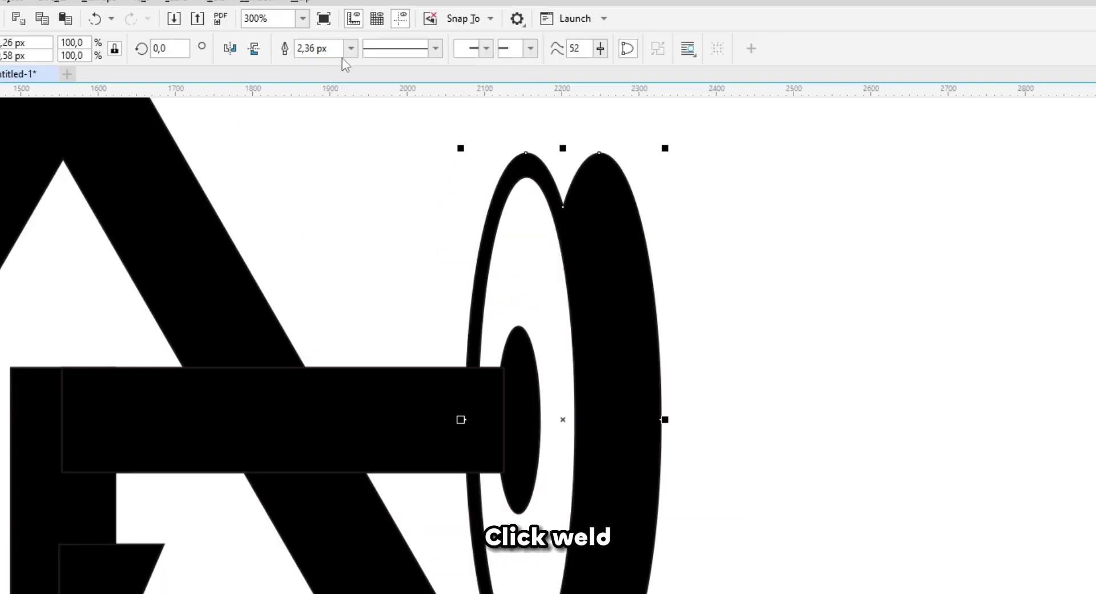
Delete the two notch nodes where the welded ellipses meet at the upper and lower edges.
scroll(543, 197, "down", 1)
left_click(612, 288)
key("F10")
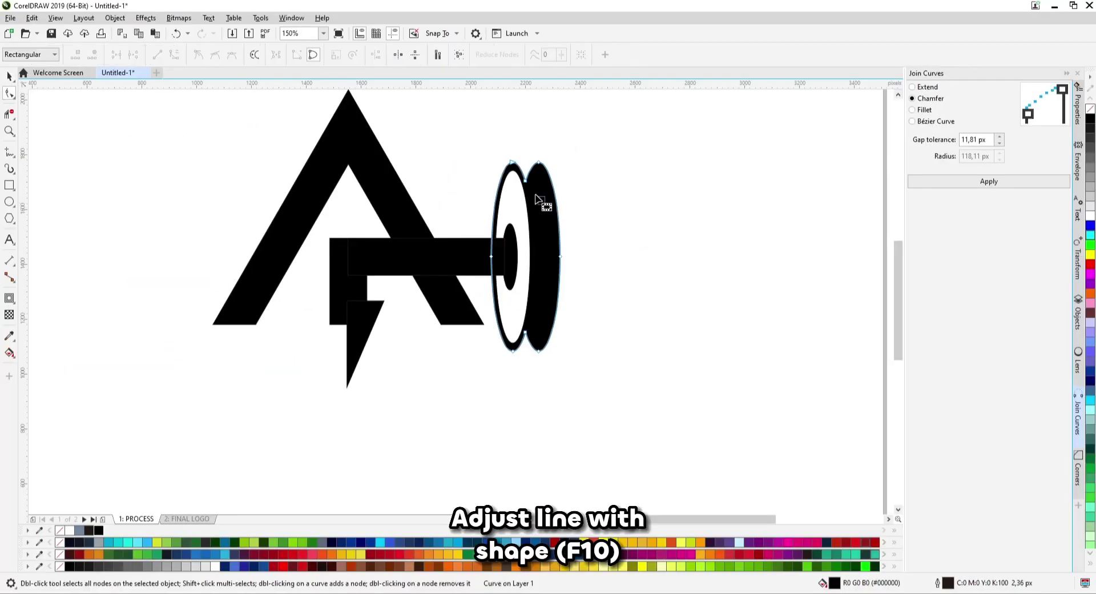
left_click_drag(523, 177, 522, 176)
key("Delete")
left_click_drag(523, 315, 533, 337)
key("Delete")
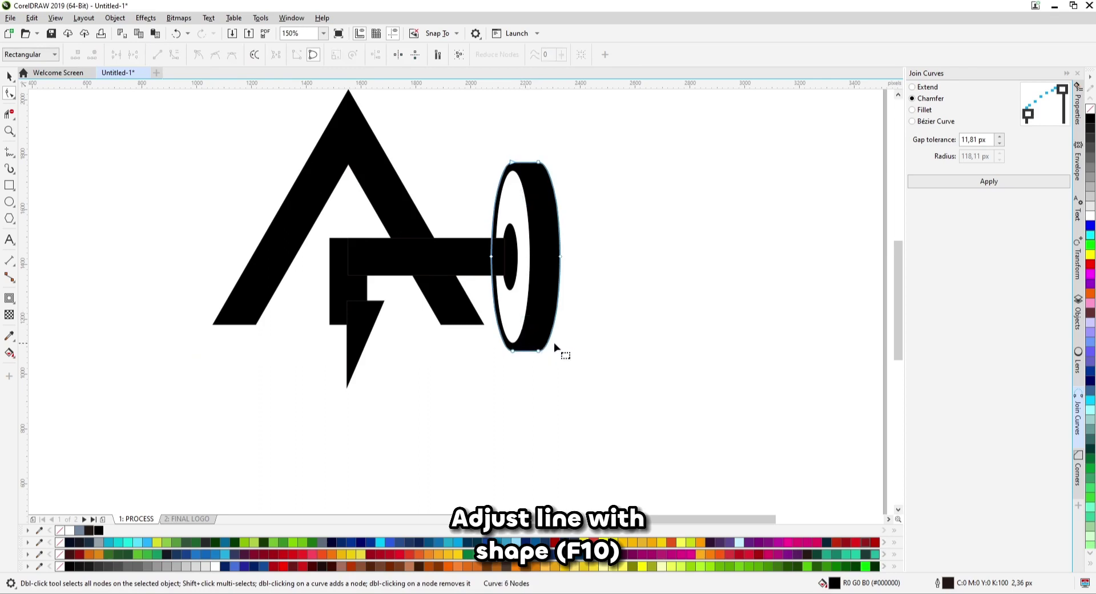
Widen the welded plate by nudging its right-hand nodes 30 px to the right with the Shape tool.
key("space")
left_click(560, 260)
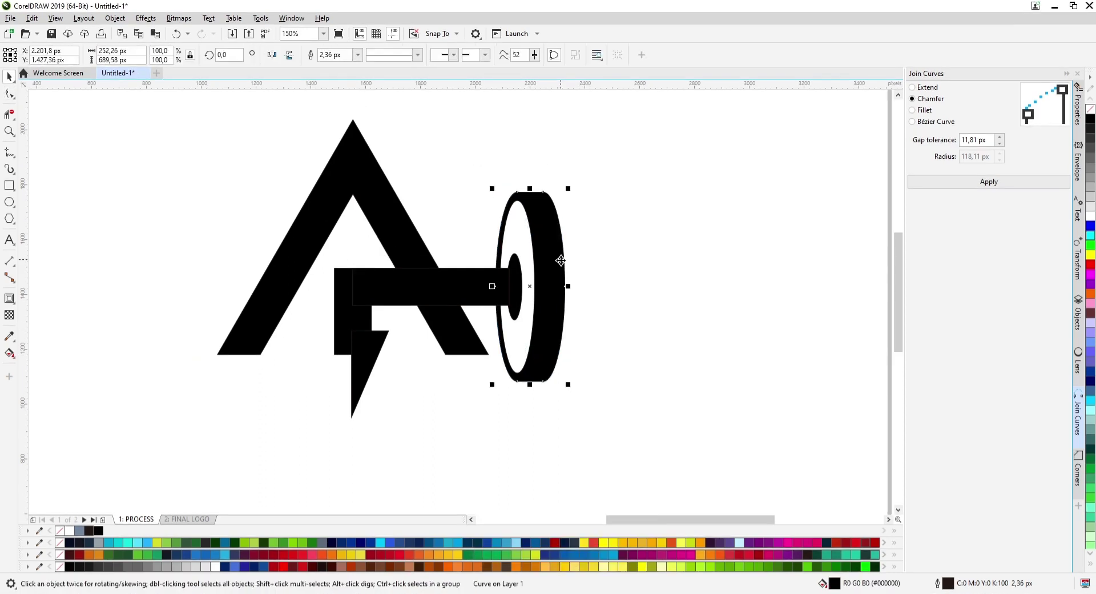
key("F10")
left_click_drag(541, 381, 541, 381)
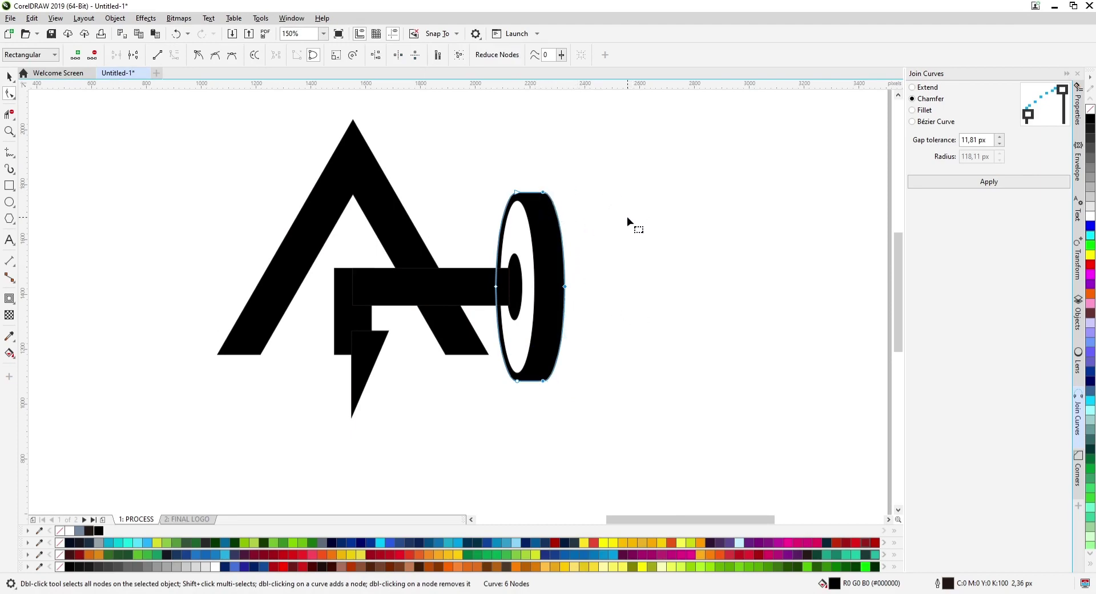
key("Right")
key("Right")
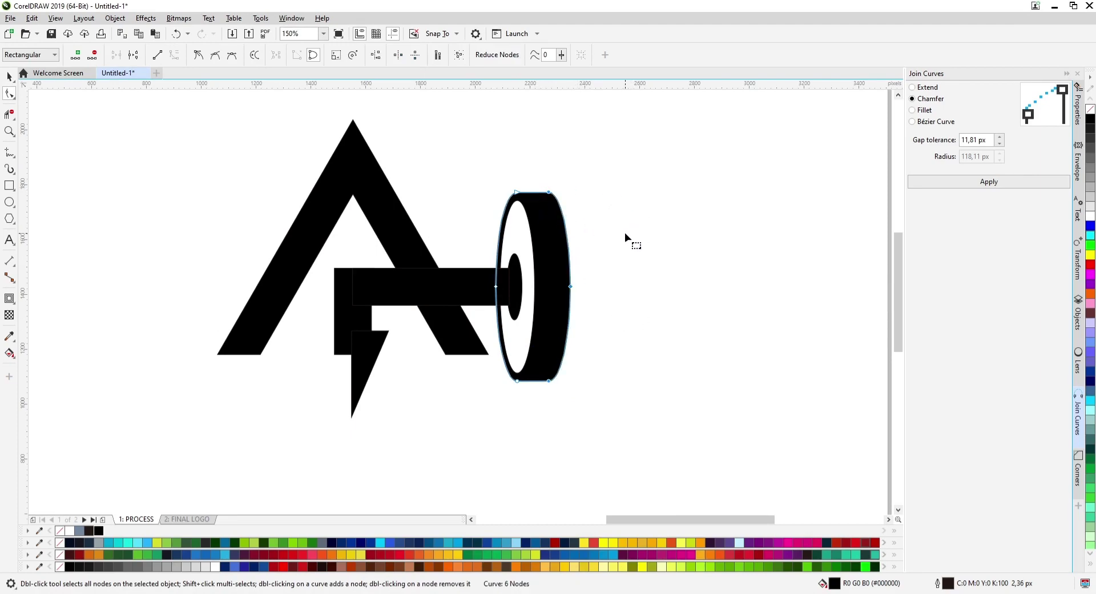
key("Right")
key("space")
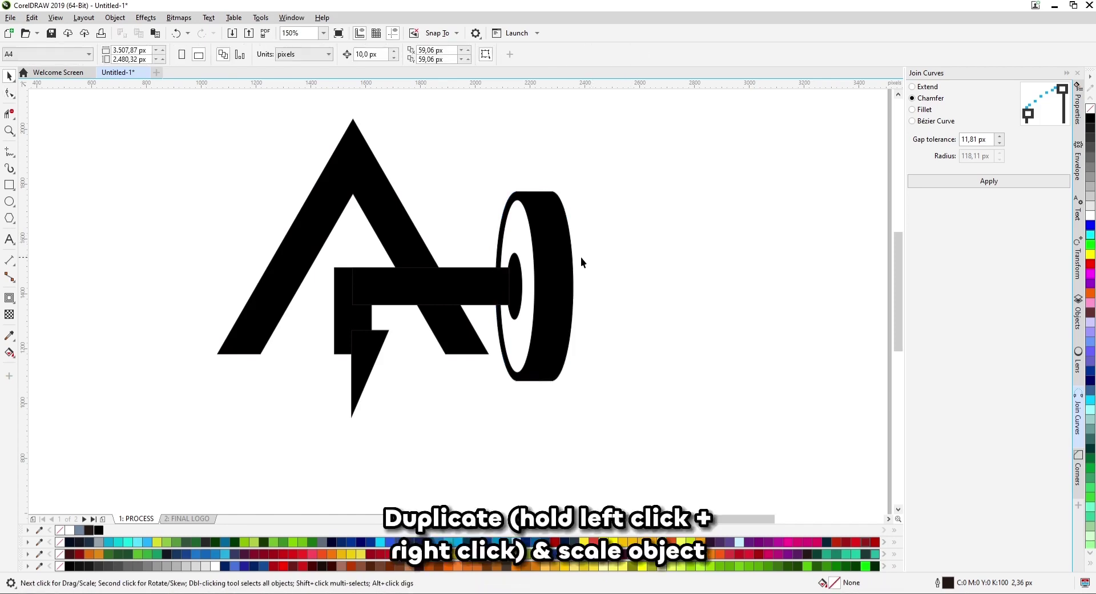
Duplicate the plate to its right, scale the copy about its centre to 74.3 % and shift it about 27 px left to overlap the plate.
left_click_drag(574, 259, 622, 279)
right_click(623, 280)
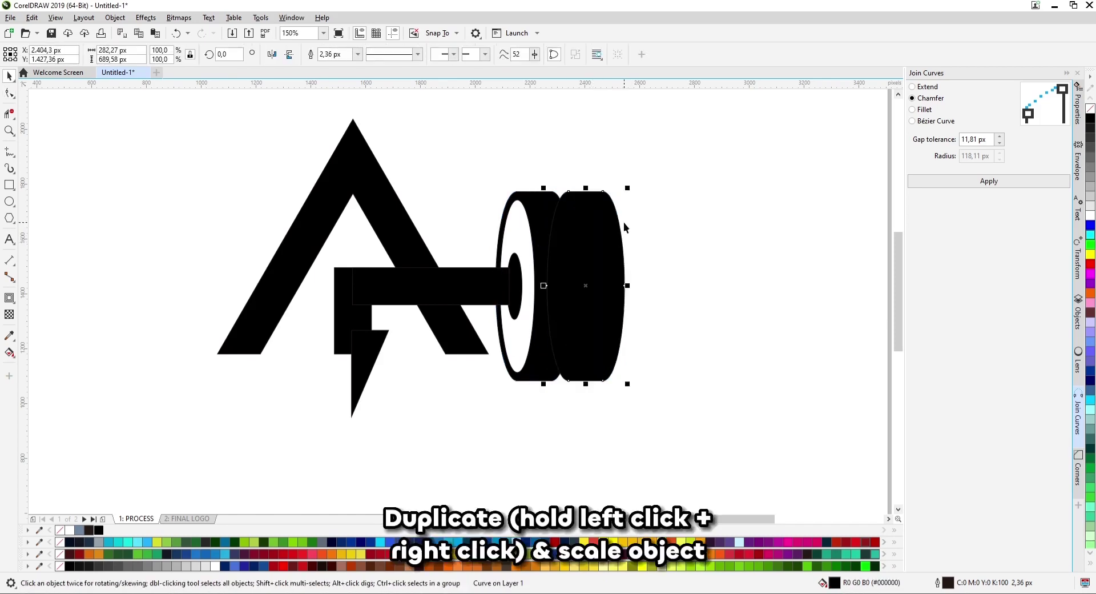
left_click_drag(630, 189, 618, 213)
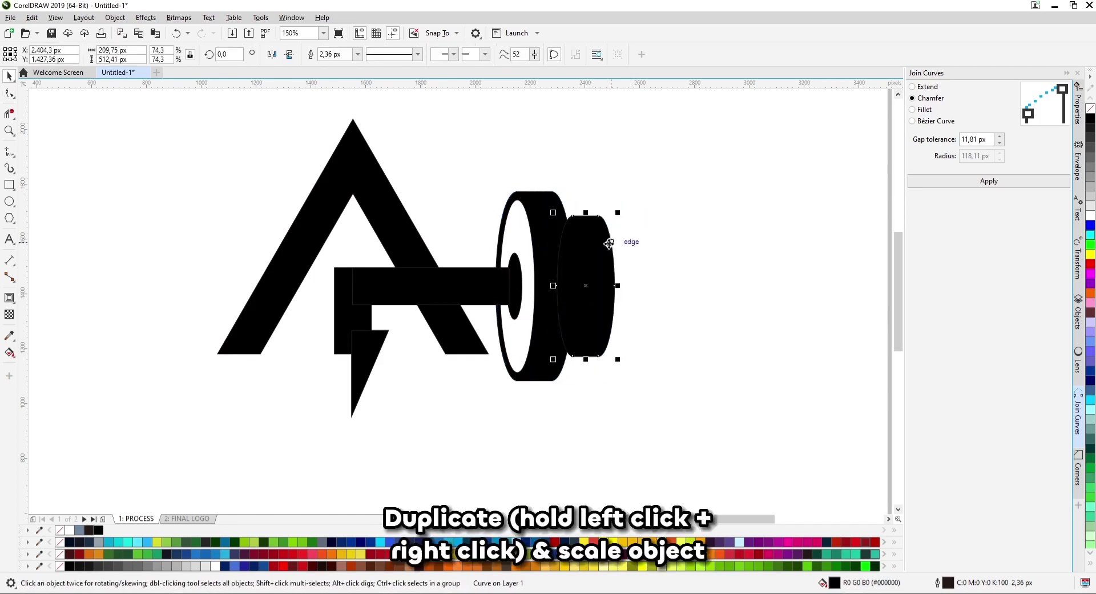
left_click_drag(601, 251, 596, 250)
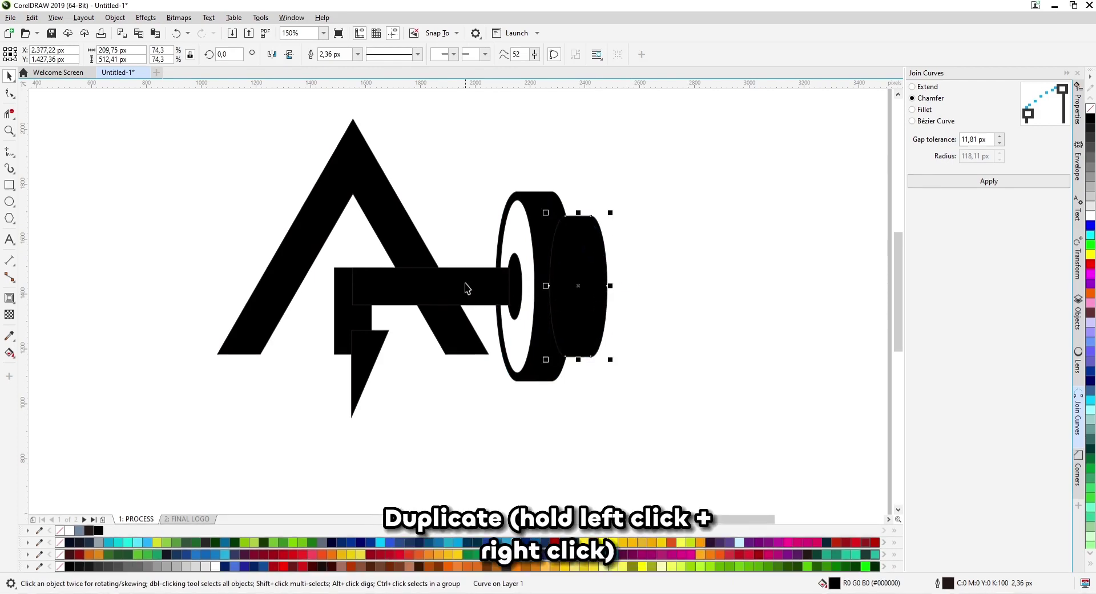
Duplicate the horizontal bar onto the smaller plate's right side and shorten the copy to about 132 px wide.
left_click(447, 289)
left_click_drag(447, 289, 592, 285)
right_click(563, 296)
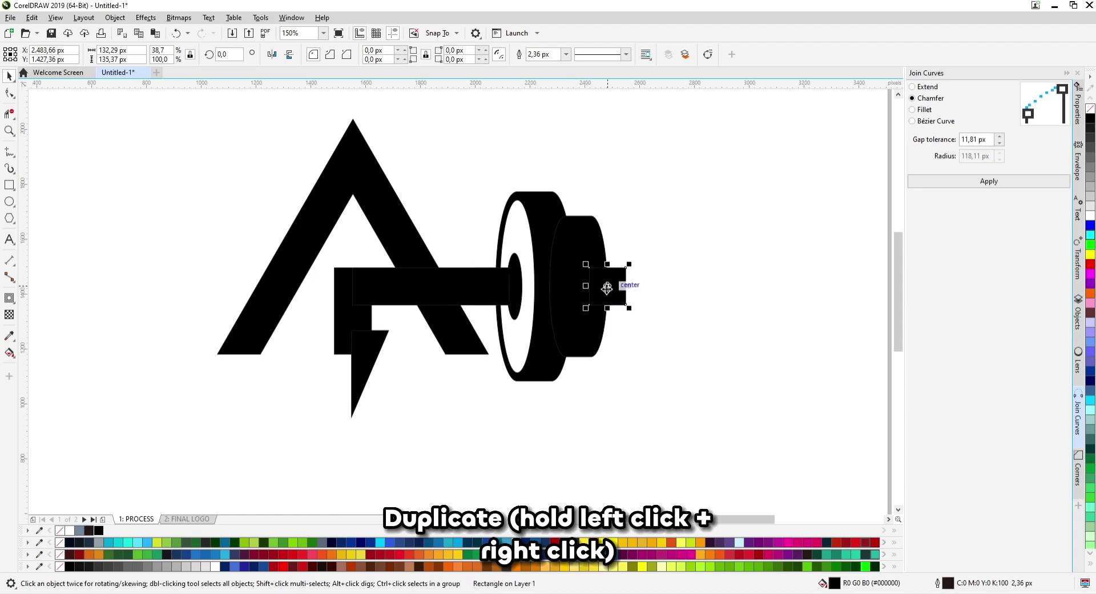
Round both right-hand corners of the short bar with a 20 px radius, leaving the left corners square.
left_click(622, 290)
left_click(622, 289)
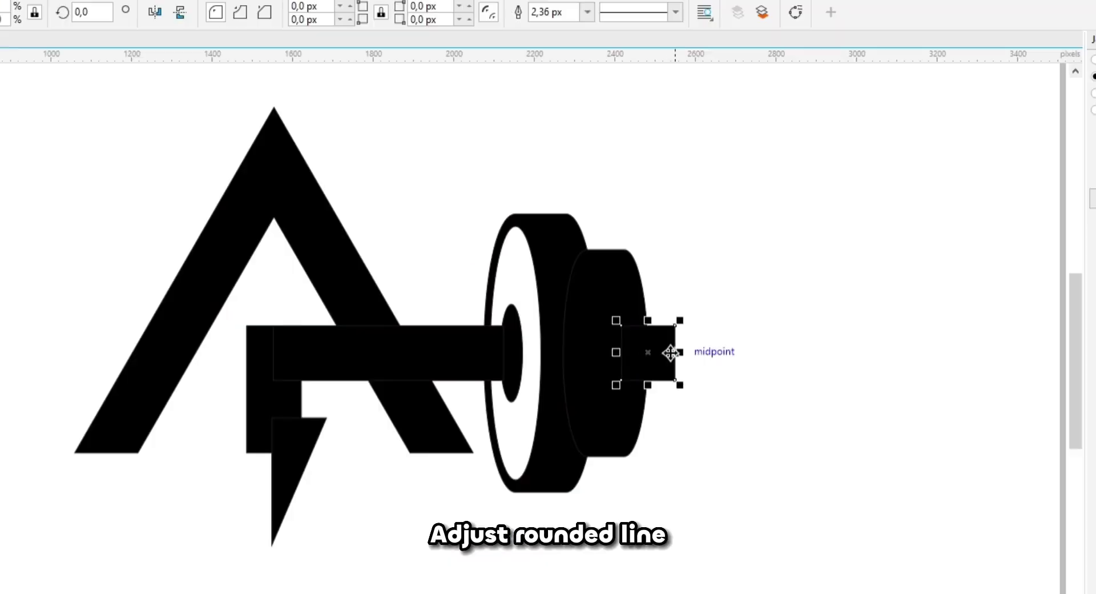
left_click(469, 6)
left_click(470, 6)
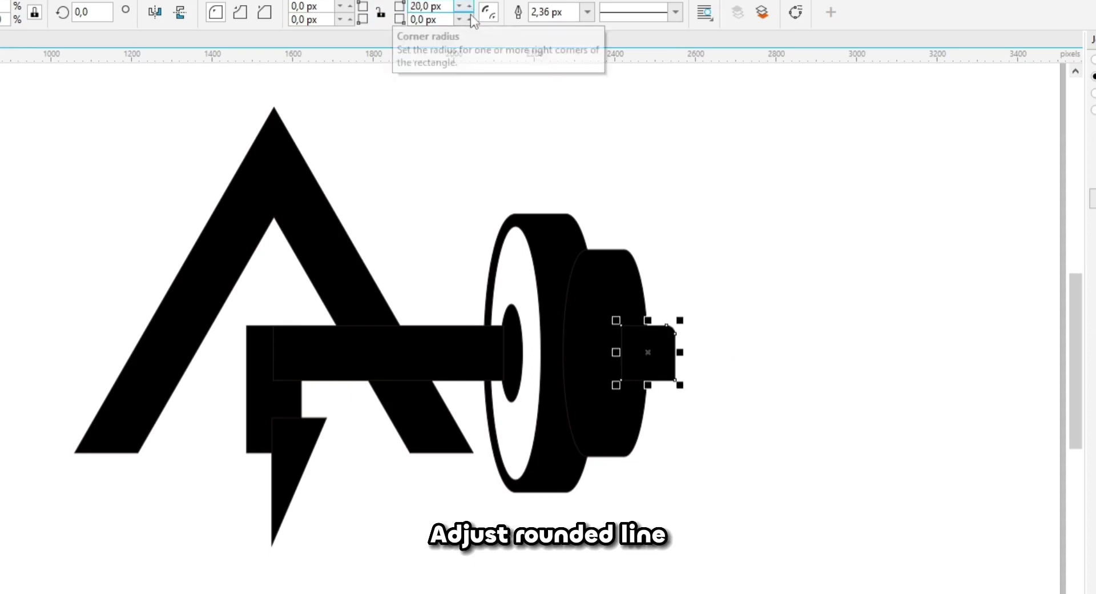
left_click(469, 18)
left_click(469, 18)
left_click(469, 18)
left_click(469, 18)
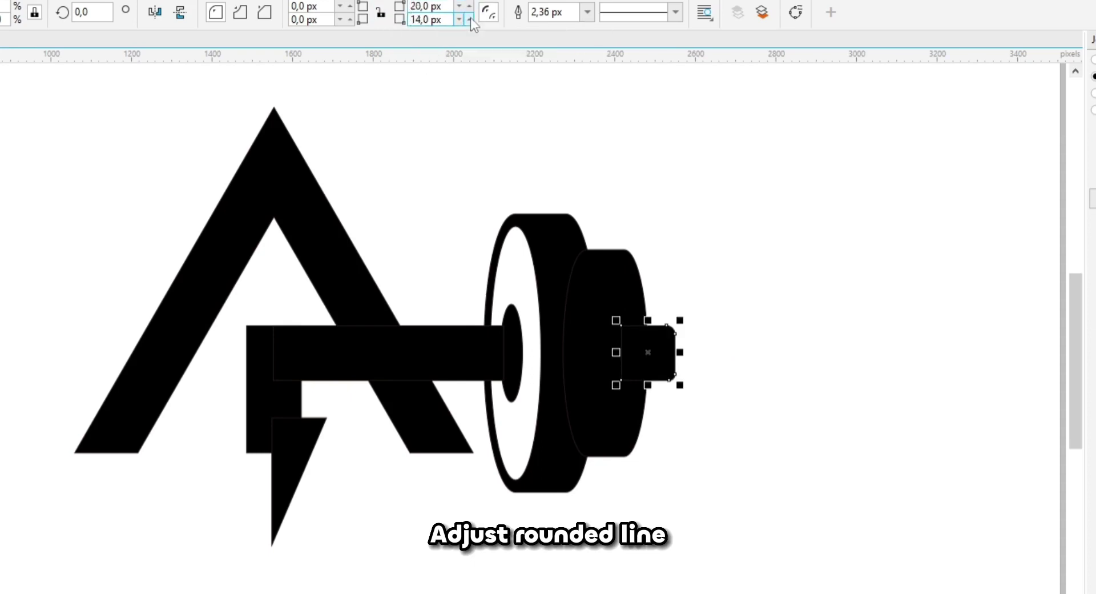
left_click(469, 18)
left_click(469, 19)
Move the rounded short bar about 9 px left, further into the smaller plate.
left_click(694, 274)
scroll(669, 334, "up", 1)
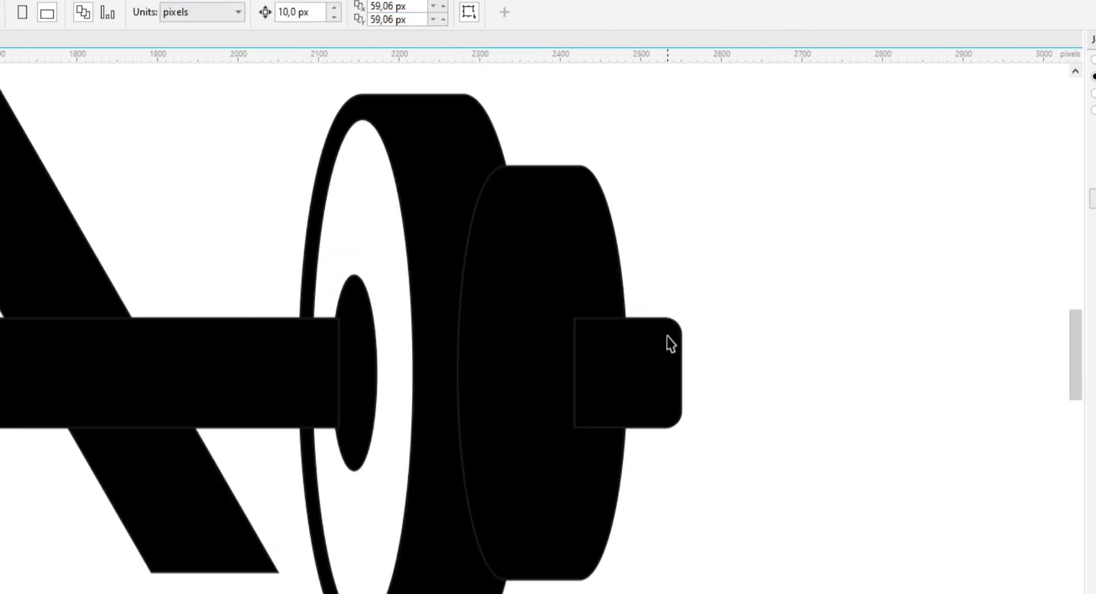
left_click(661, 376)
key("Escape")
left_click(654, 379)
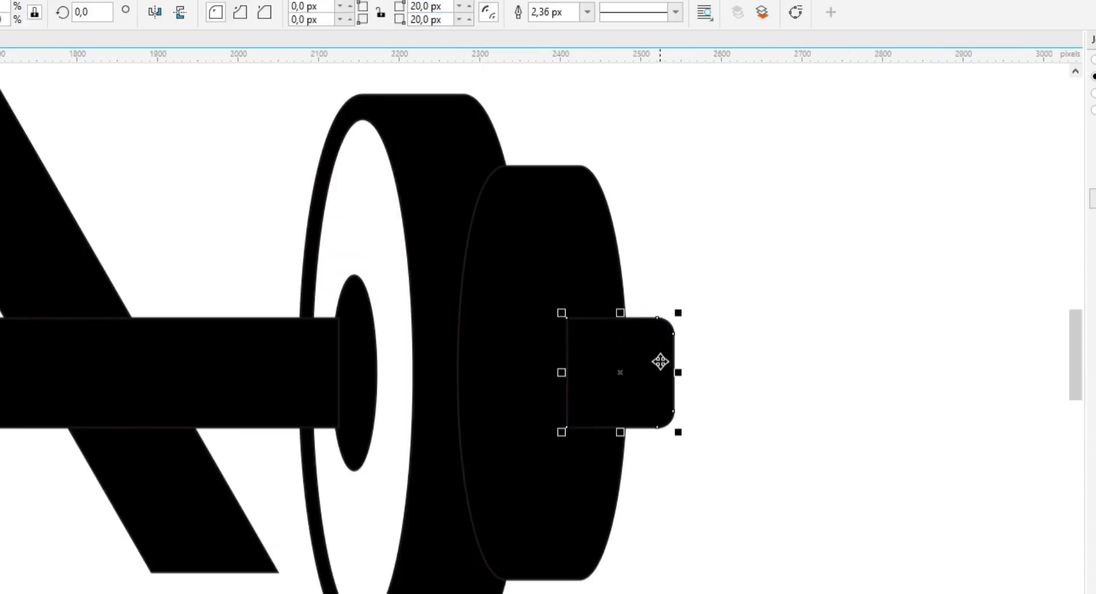
Send the smaller plate and the rounded short bar to the back of the layer.
scroll(656, 364, "down", 1)
left_click(631, 302)
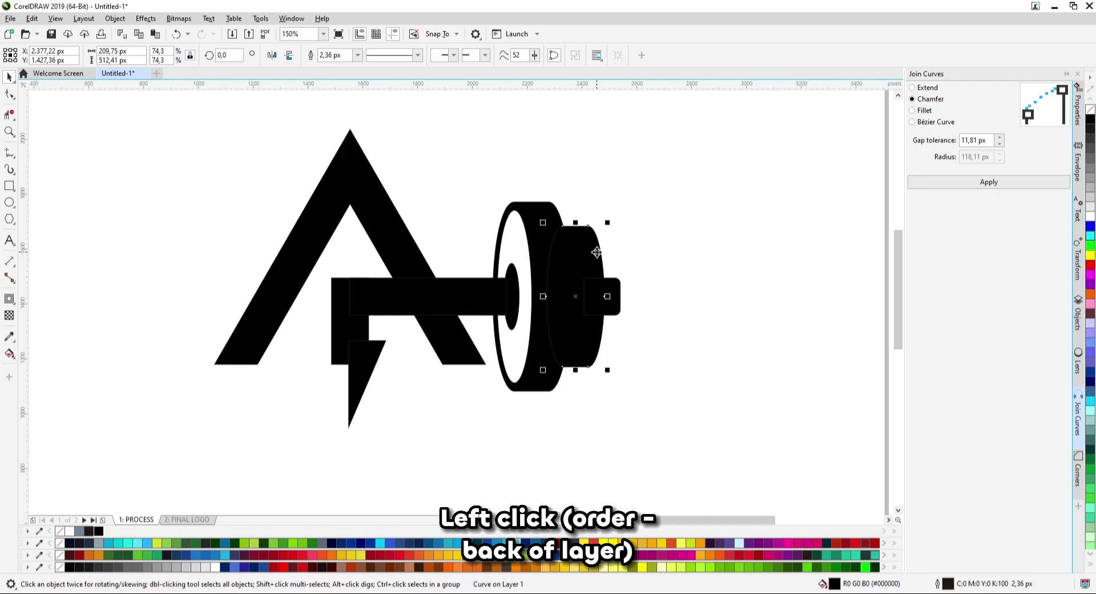
left_click(619, 299, "shift")
right_click(596, 253)
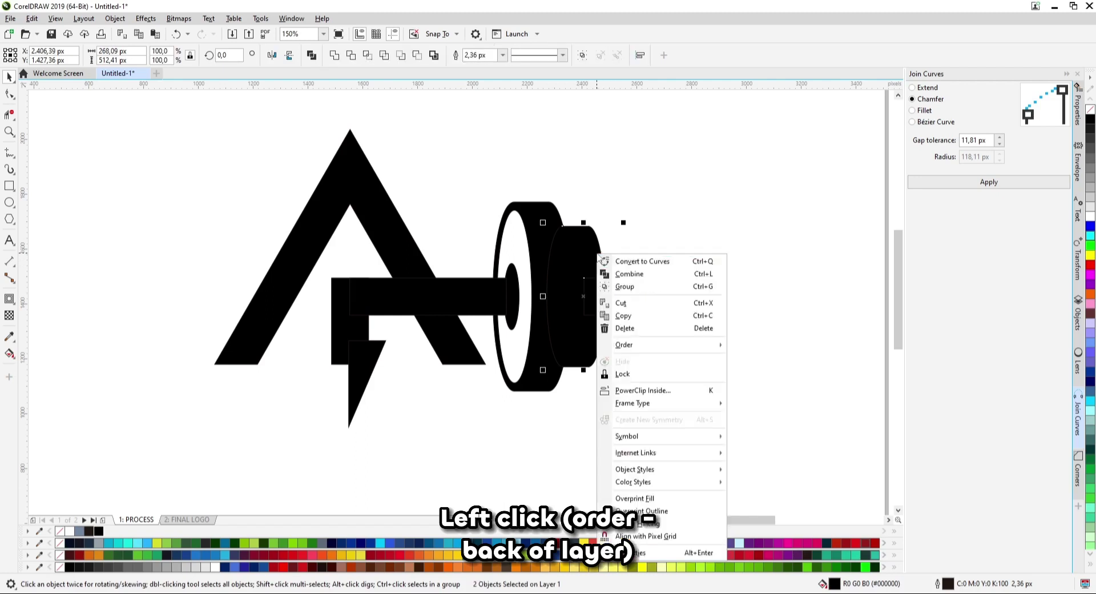
mouse_move(662, 343)
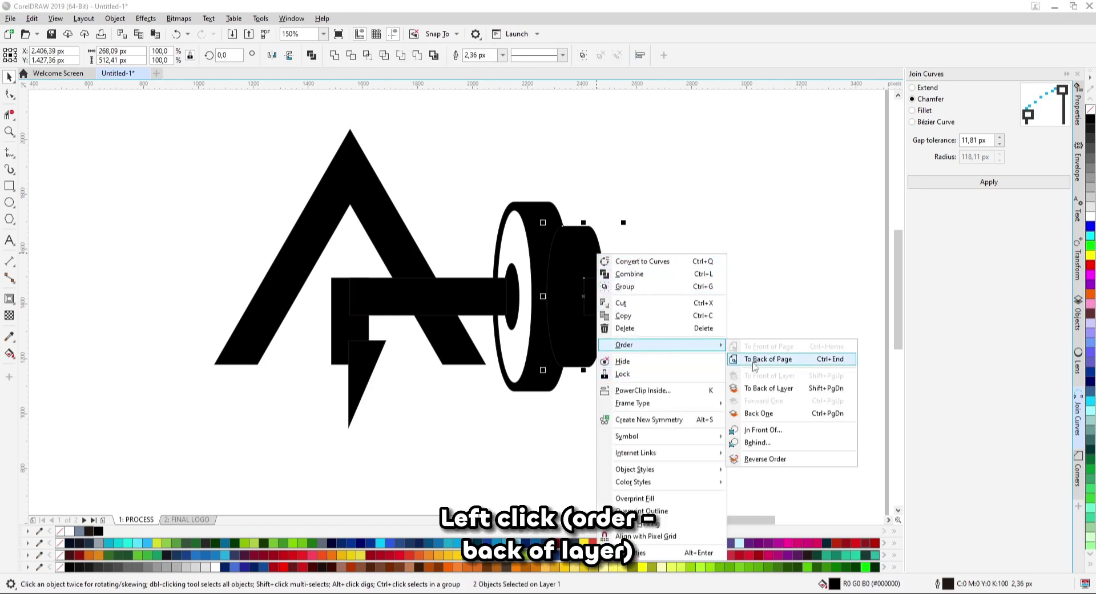
left_click(759, 388)
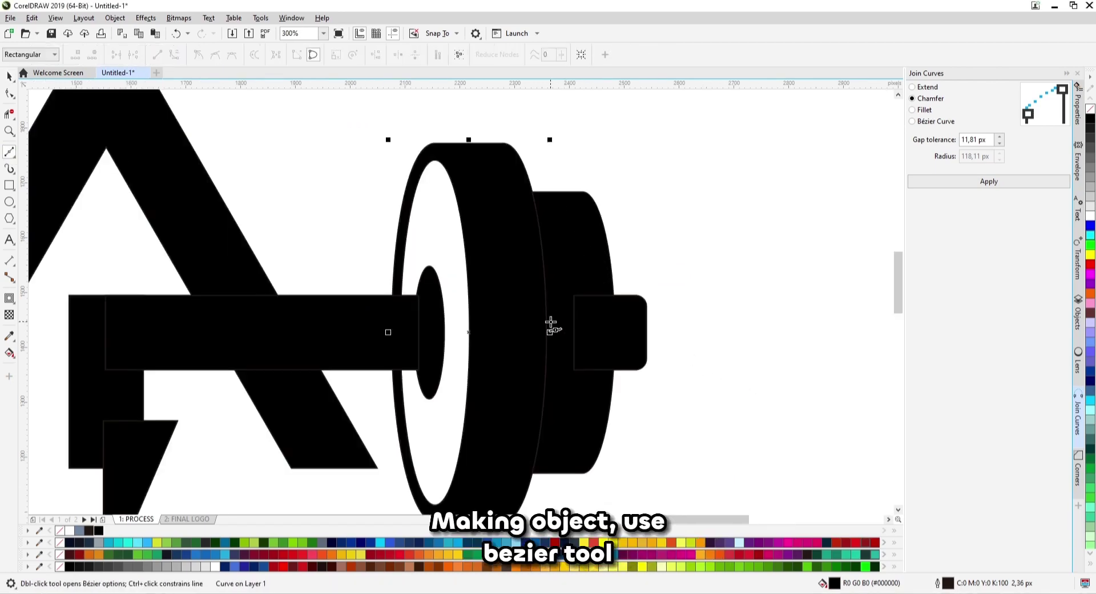
Draw a closed four-point Bézier shape over the upper right edge of the large plate, starting at the edge's midpoint.
left_click(547, 325)
left_click(552, 261)
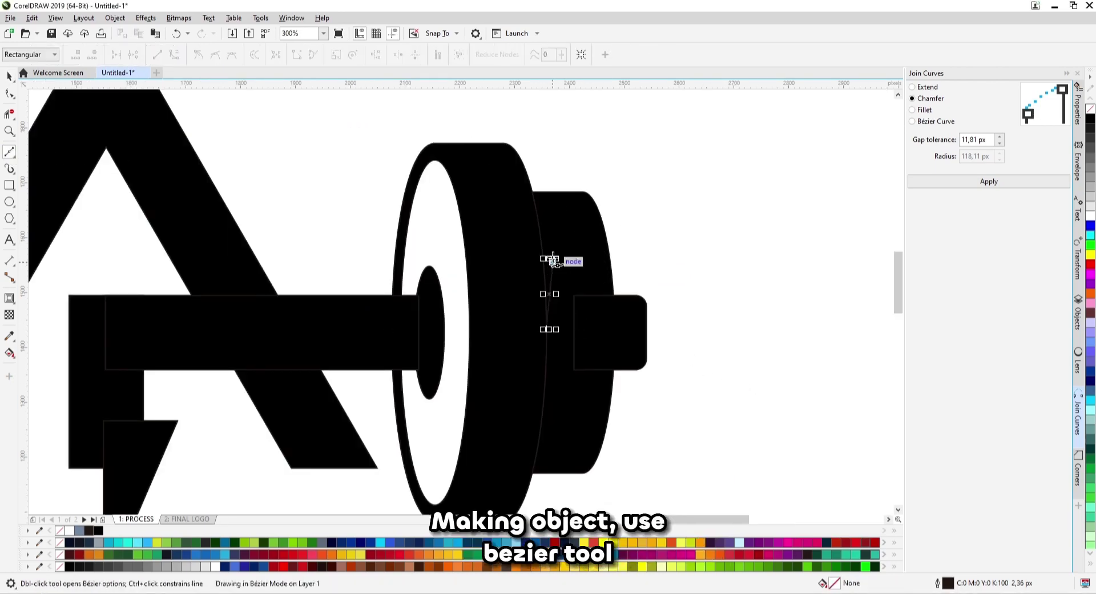
left_click(543, 161)
left_click(507, 176)
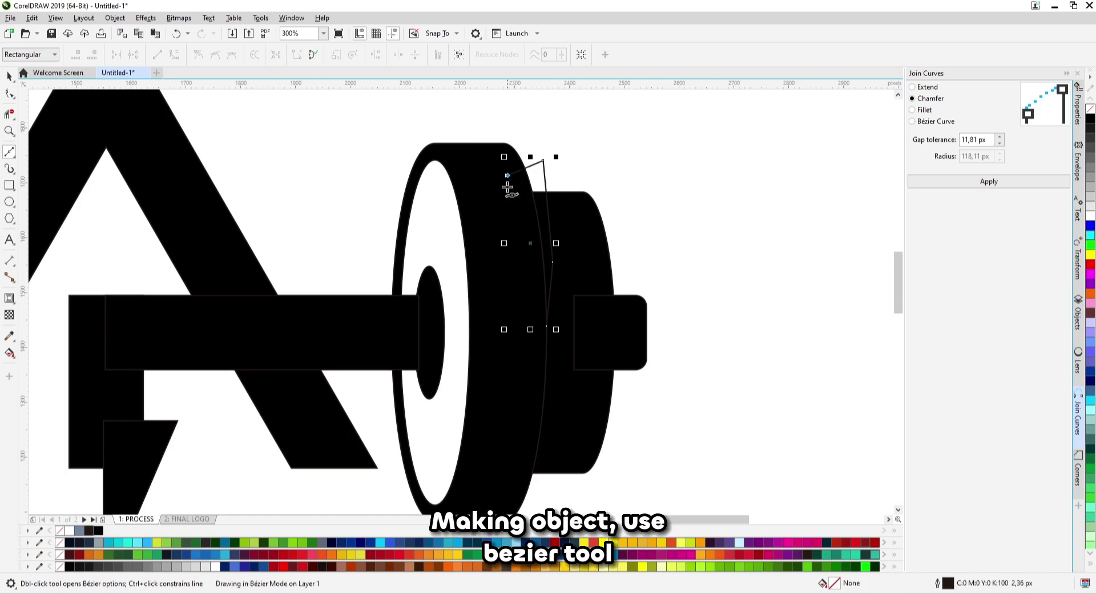
left_click(546, 325)
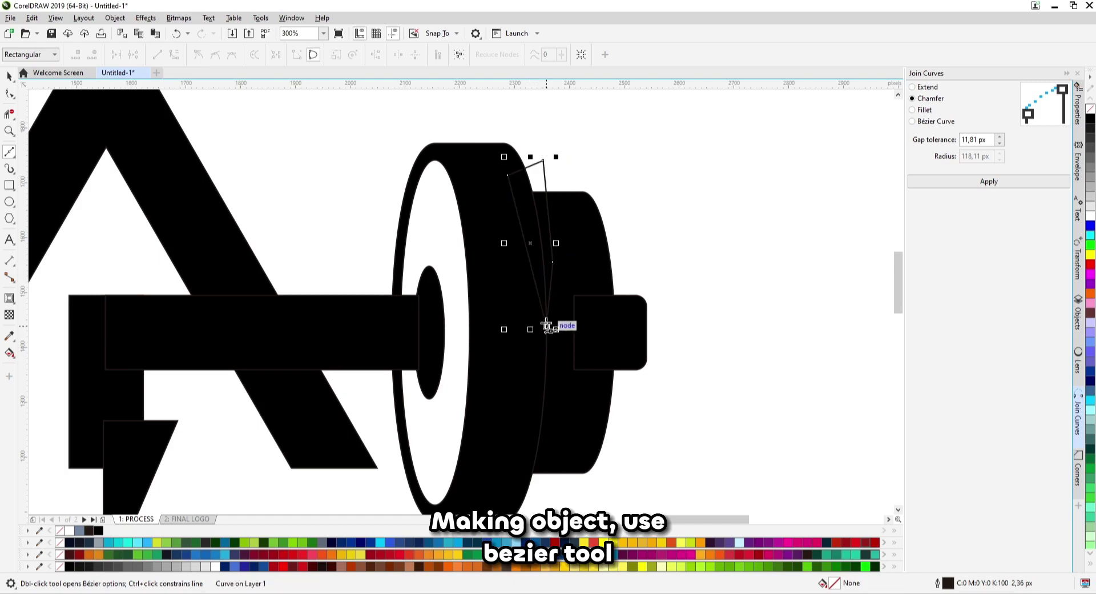
Convert the Bézier shape's segments to curves and delete the node midway down its right side.
key("F10")
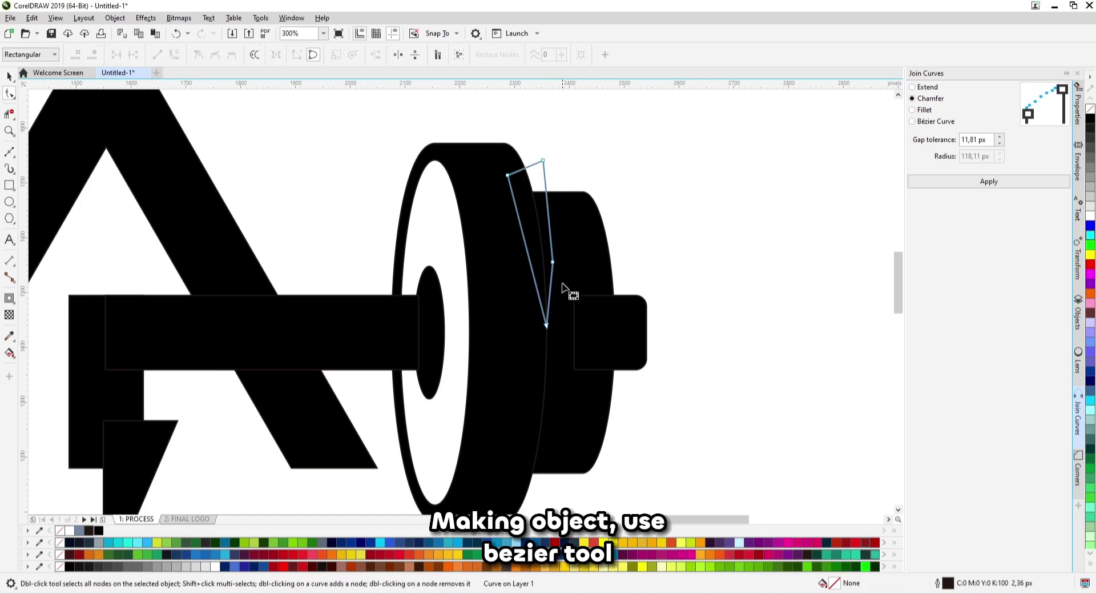
left_click_drag(577, 340, 476, 145)
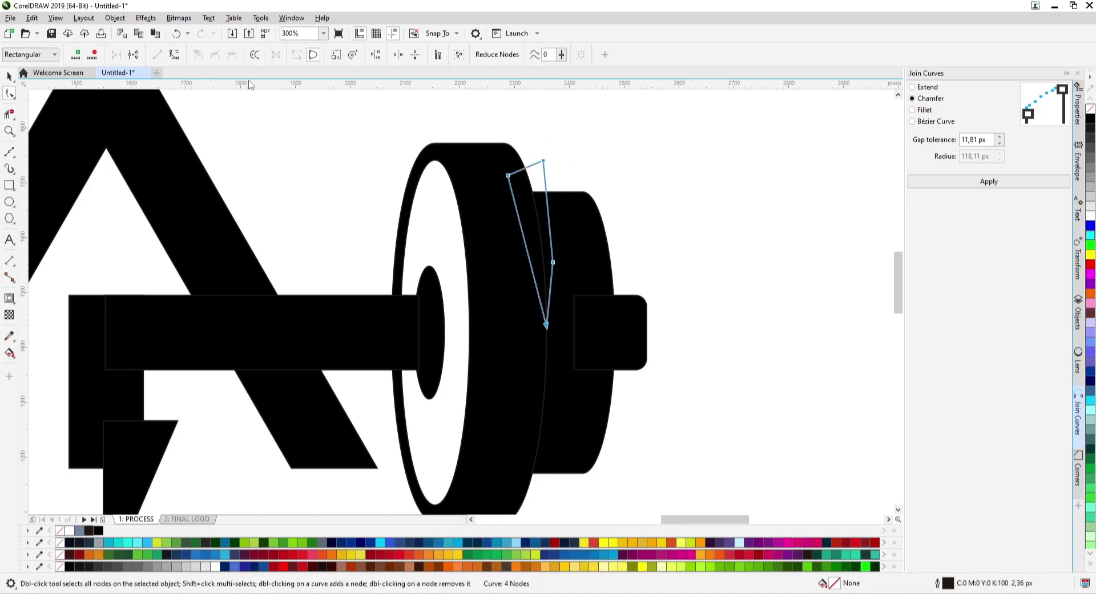
left_click(176, 57)
key("Delete")
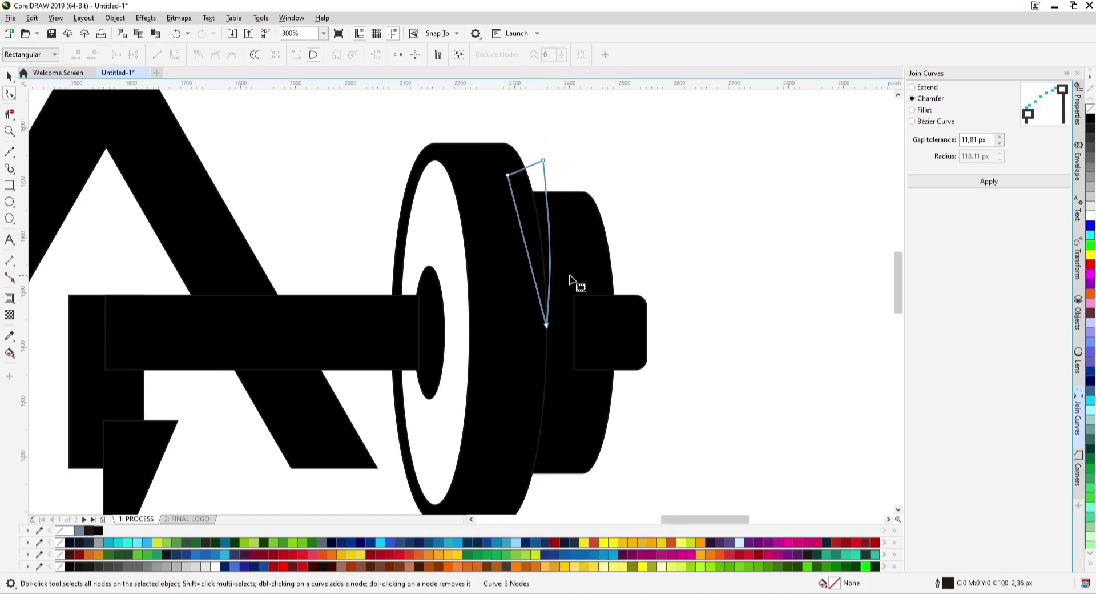
Use the Bézier shape and the smaller plate to cut a slim curved gap beside the large plate's upper right edge.
key("space")
left_click(588, 225, "shift")
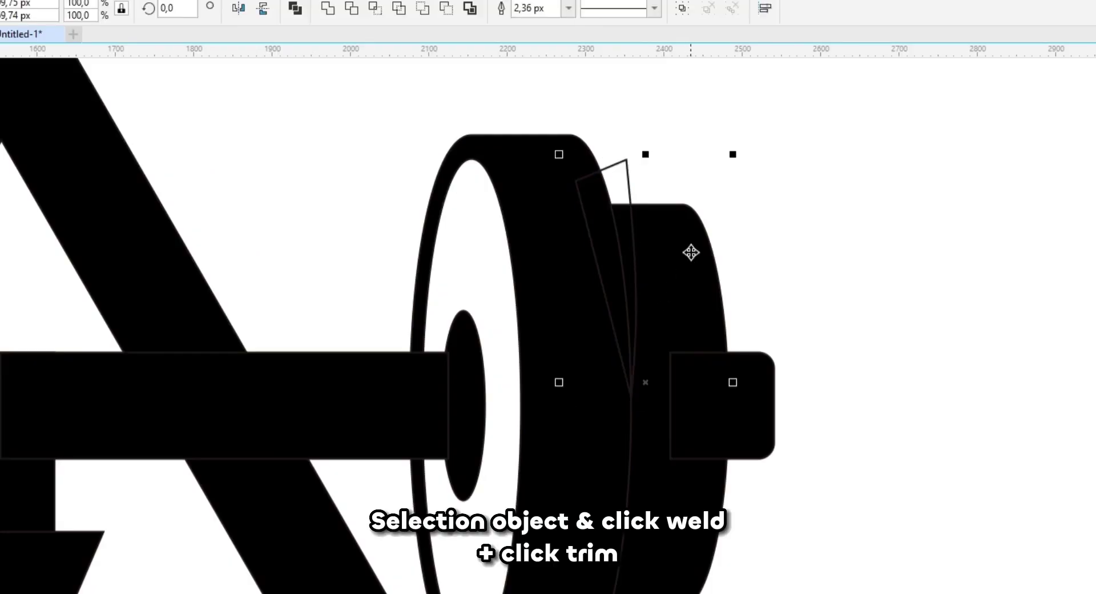
left_click(372, 9)
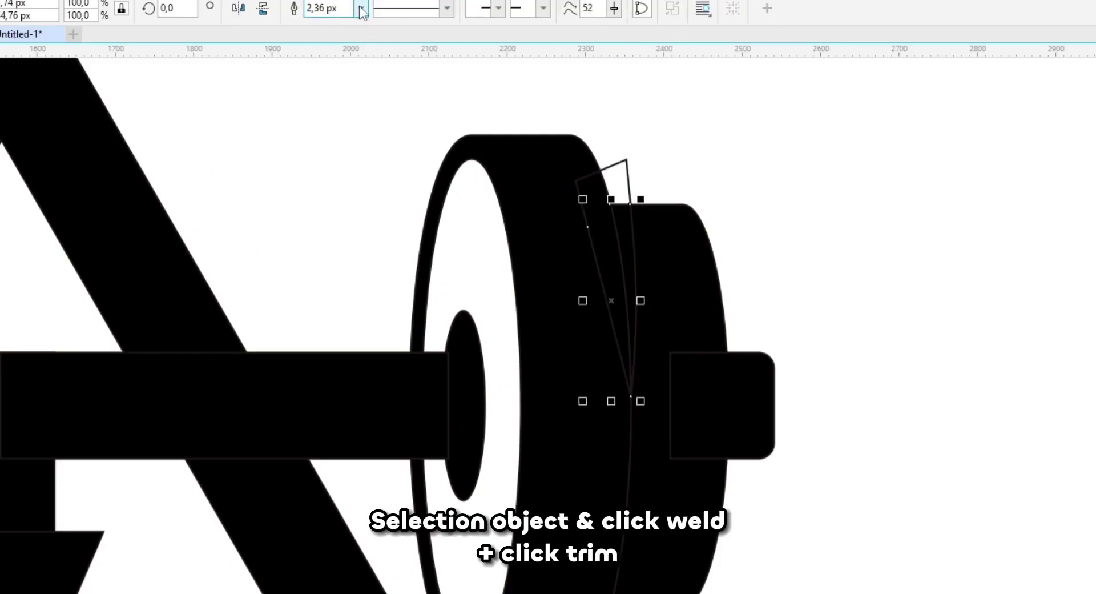
left_click(664, 214)
left_click(614, 166, "shift")
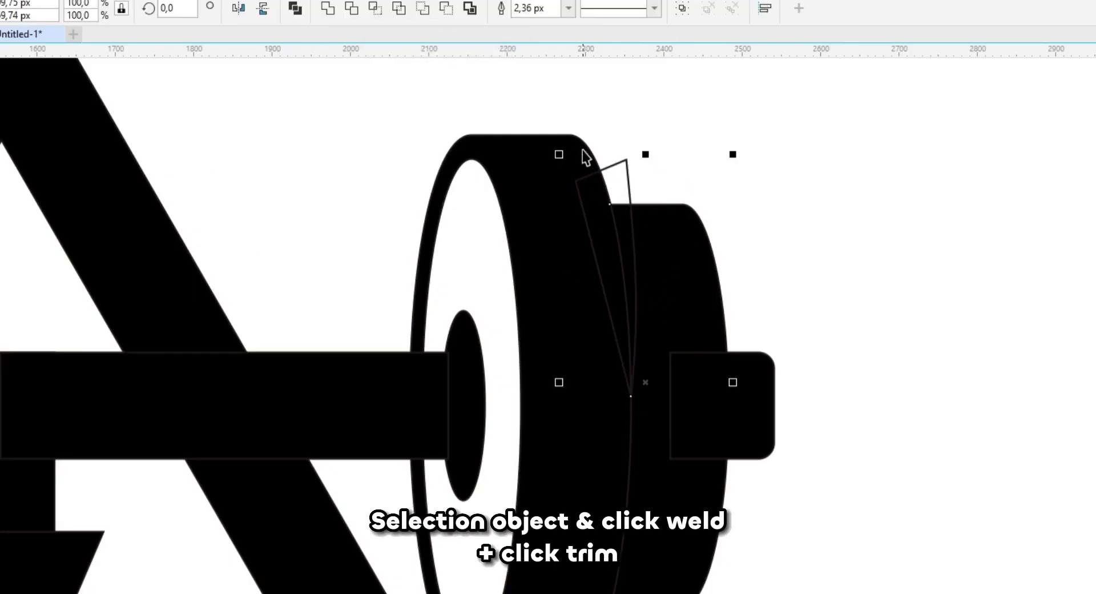
left_click(374, 8)
left_click(700, 138)
left_click(621, 181)
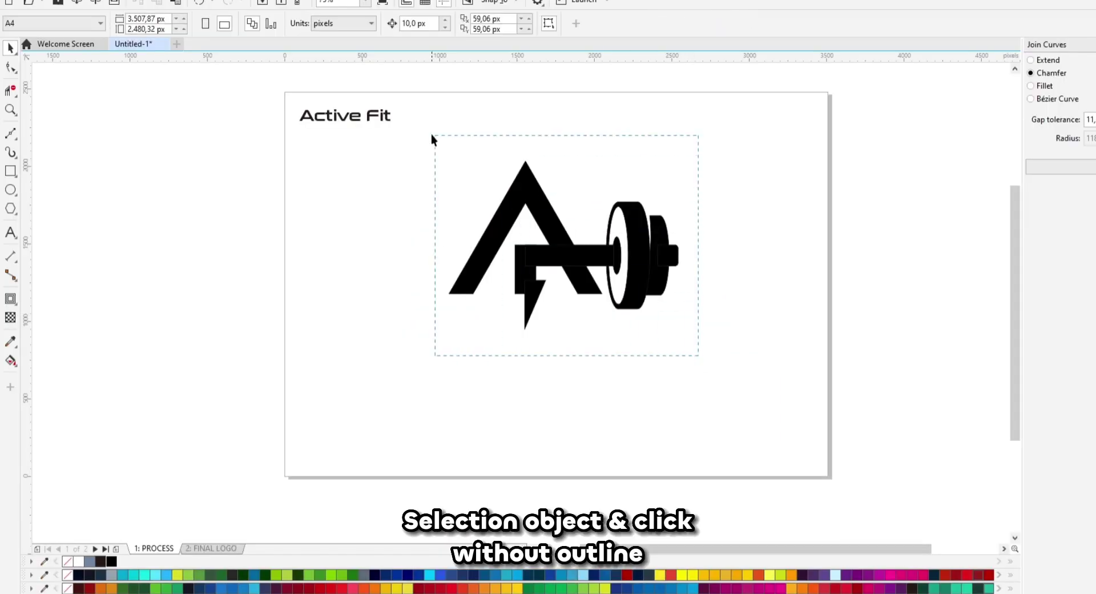
Remove the outline from all of the logo mark's objects.
left_click_drag(432, 138, 403, 143)
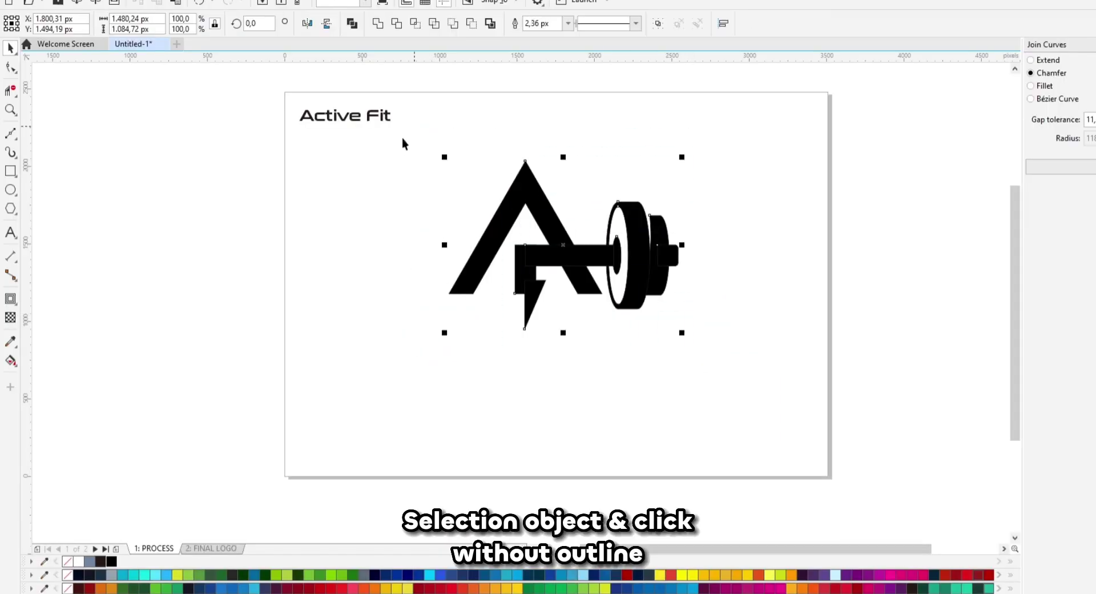
right_click(68, 562)
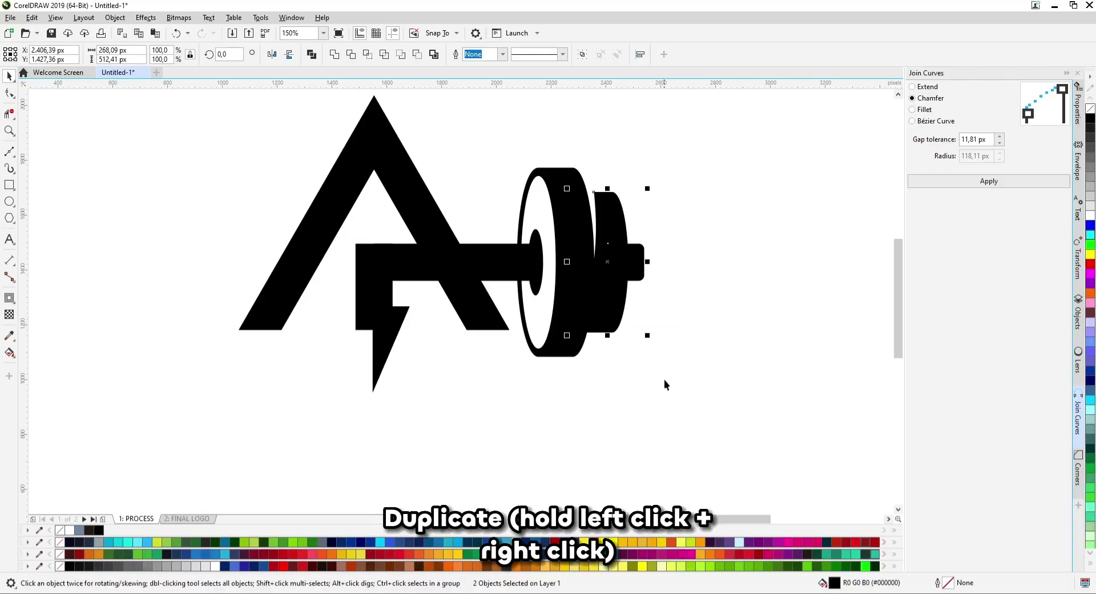
Copy the complete right-hand weight to the opposite side of the chevron and mirror the copy horizontally.
left_click_drag(493, 136, 494, 136)
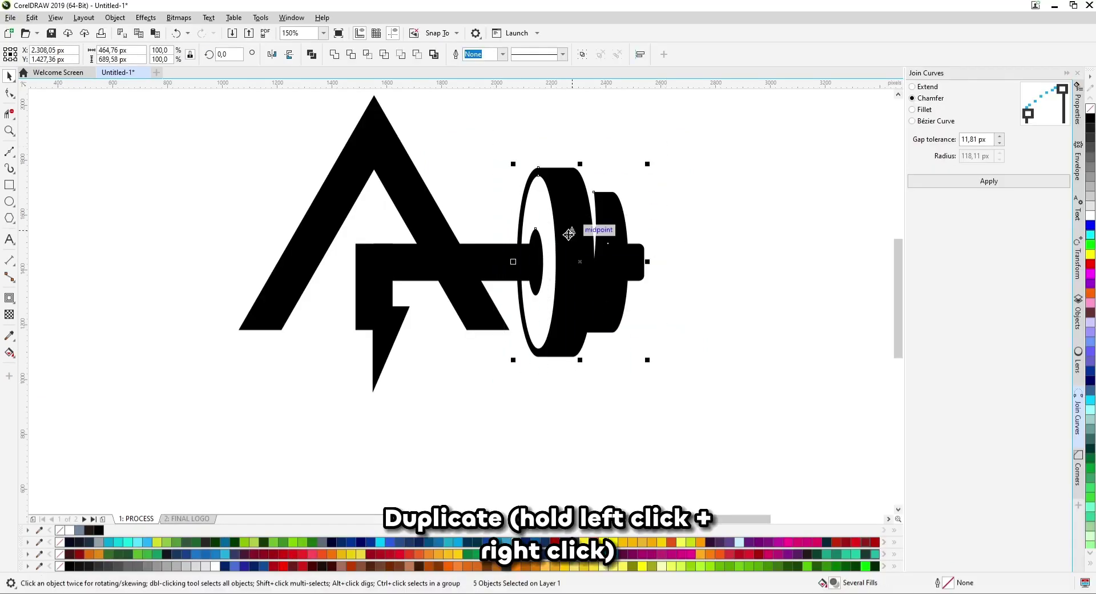
left_click_drag(541, 250, 167, 263)
right_click(137, 250)
left_click(272, 55)
Add a shorter copy of the horizontal bar, about 331 px wide, joining the left weight to the chevron's left leg.
left_click(479, 262)
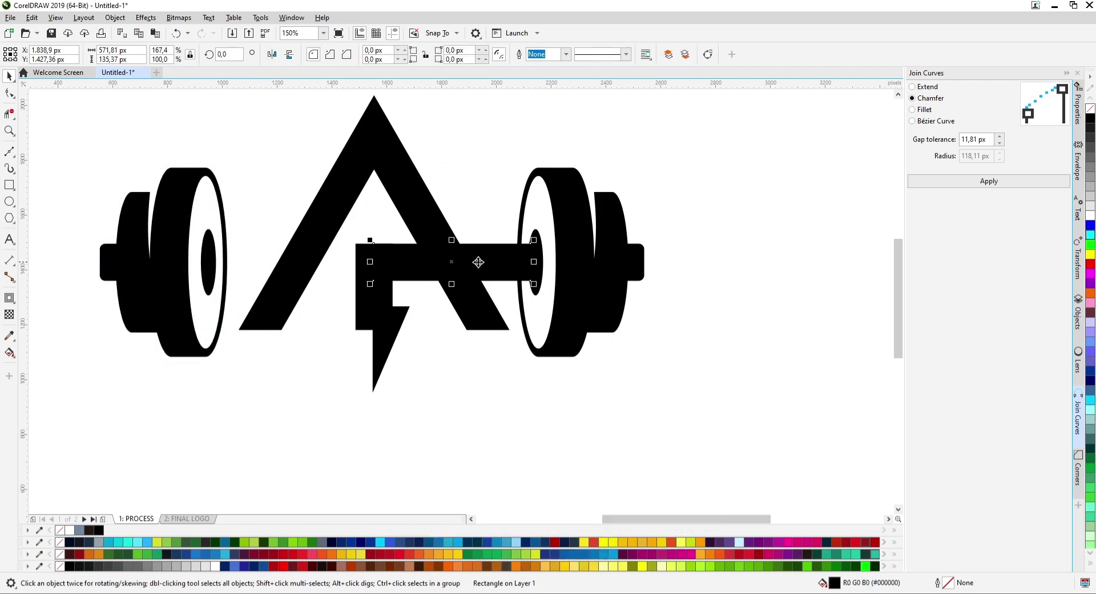
left_click_drag(492, 268, 299, 263)
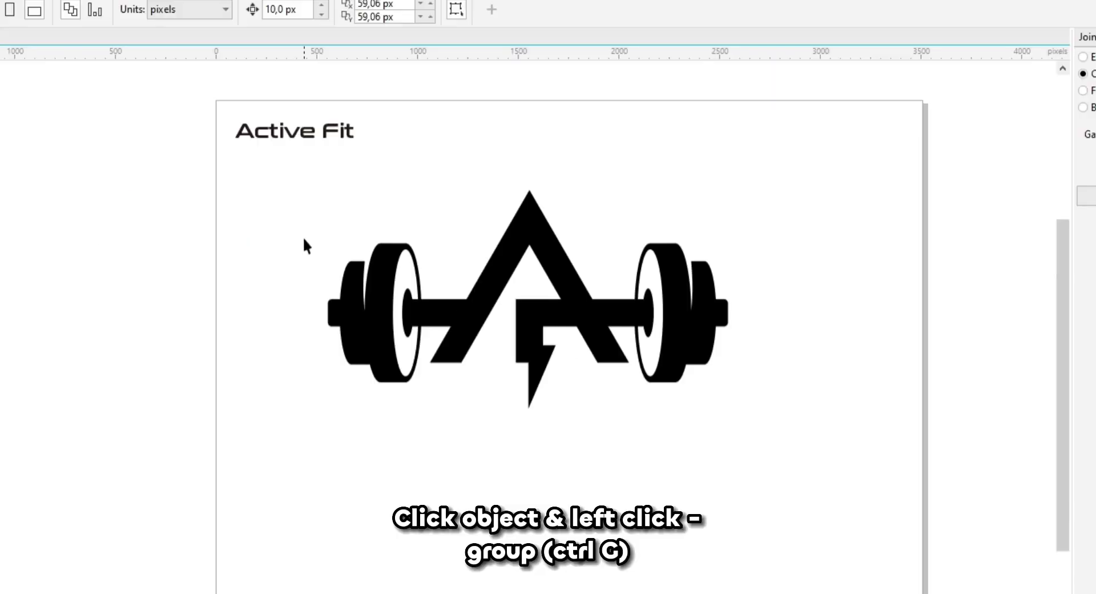
Group the objects of the left weight, and group those of the right weight separately.
left_click_drag(303, 236, 435, 444)
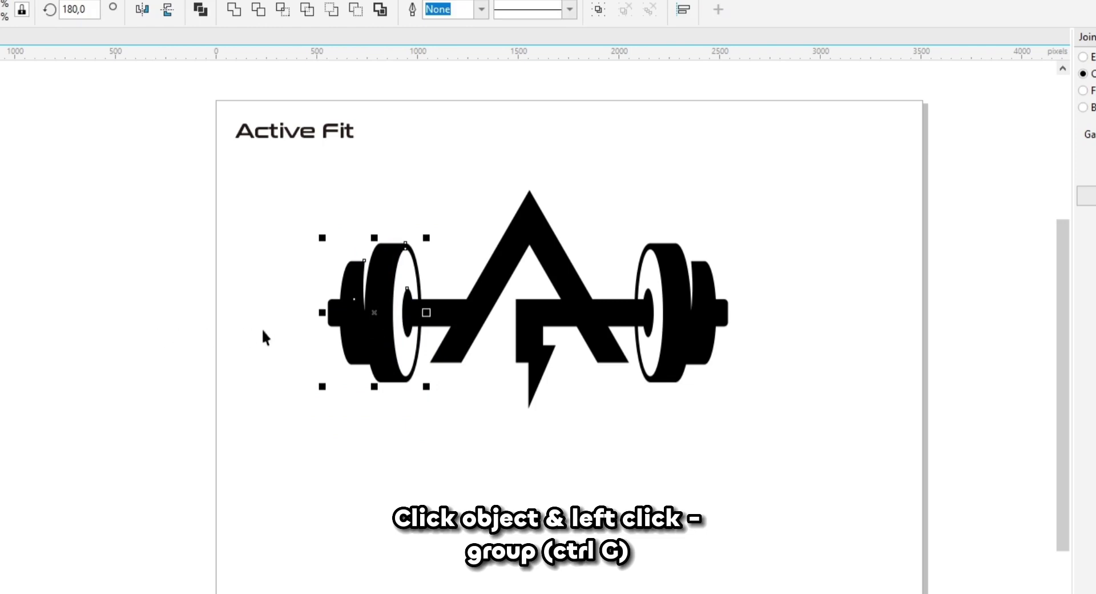
right_click(359, 314)
left_click(421, 362)
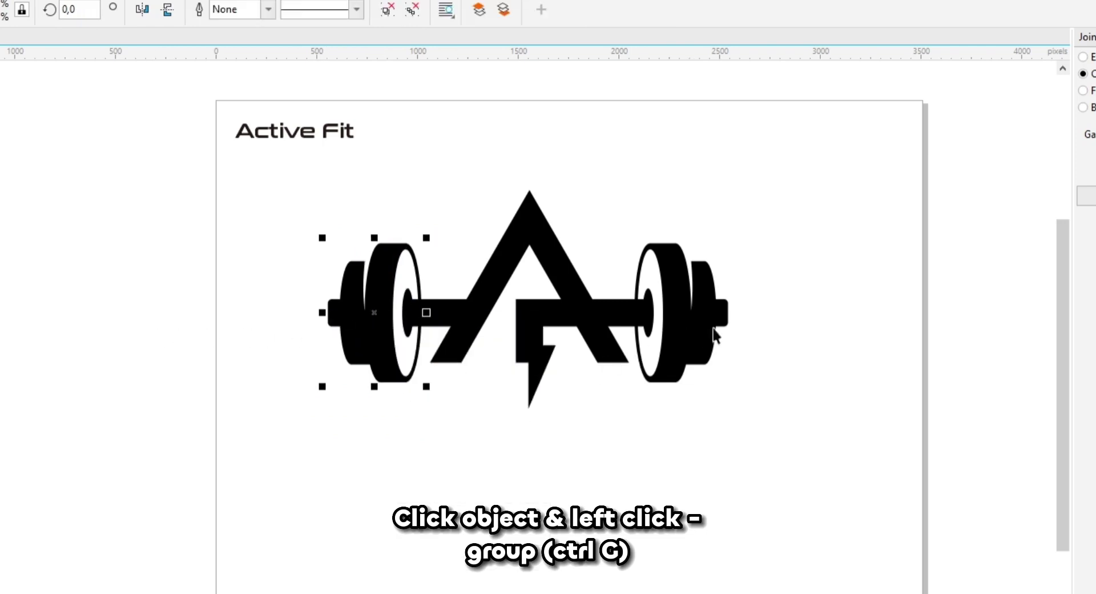
left_click_drag(782, 421, 675, 278)
left_click_drag(629, 206, 629, 207)
right_click(642, 255)
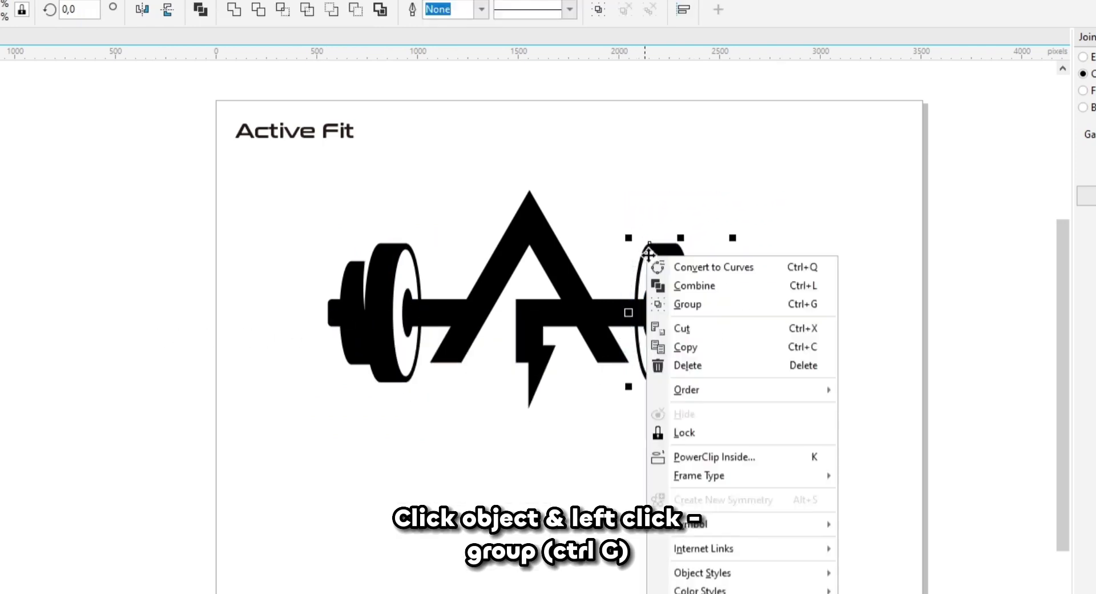
left_click(687, 305)
Group both weights together and centre the group horizontally on the A-shaped chevron.
left_click(368, 320, "shift")
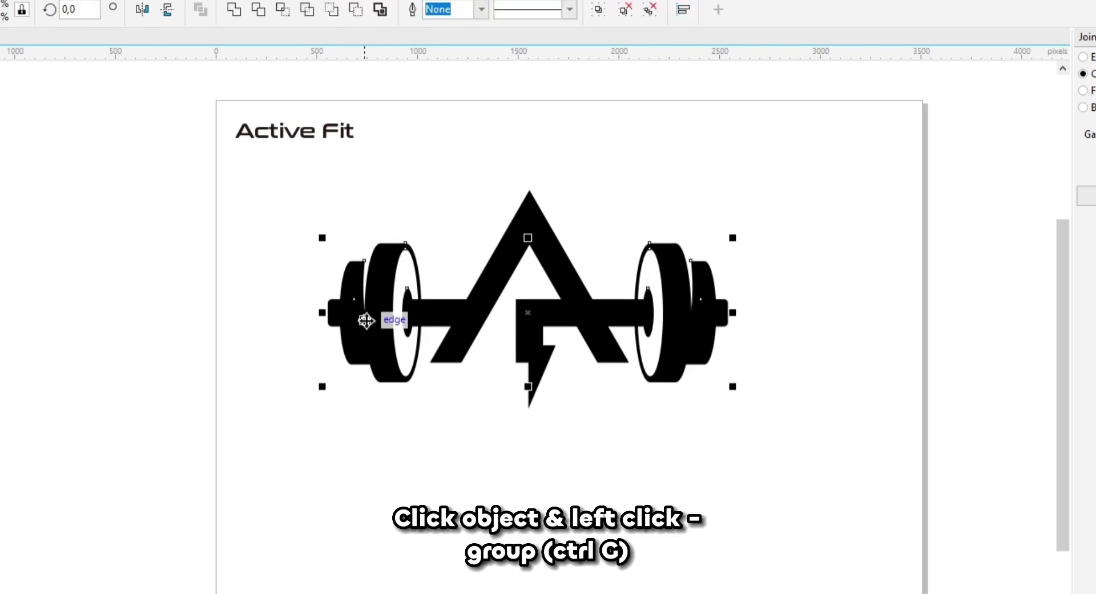
right_click(374, 320)
left_click(405, 370)
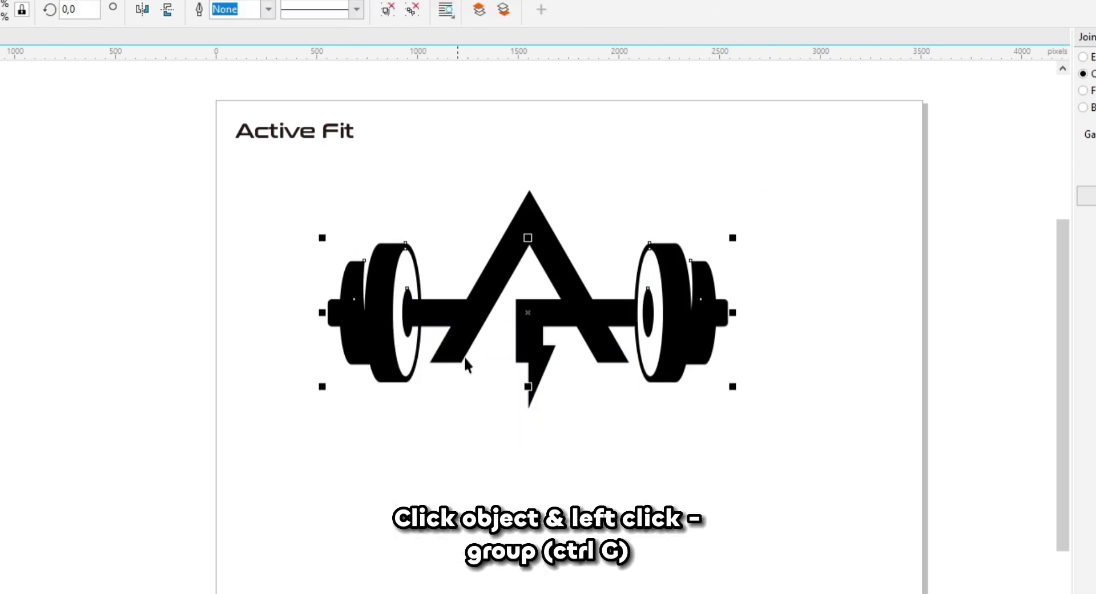
left_click(553, 230, "shift")
key("c")
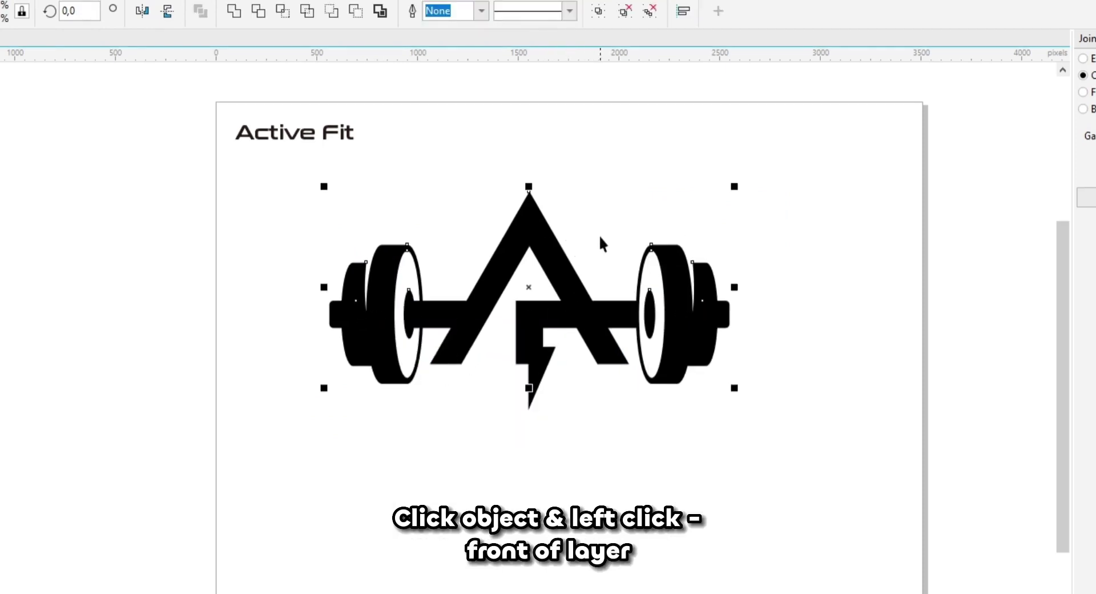
left_click(602, 204)
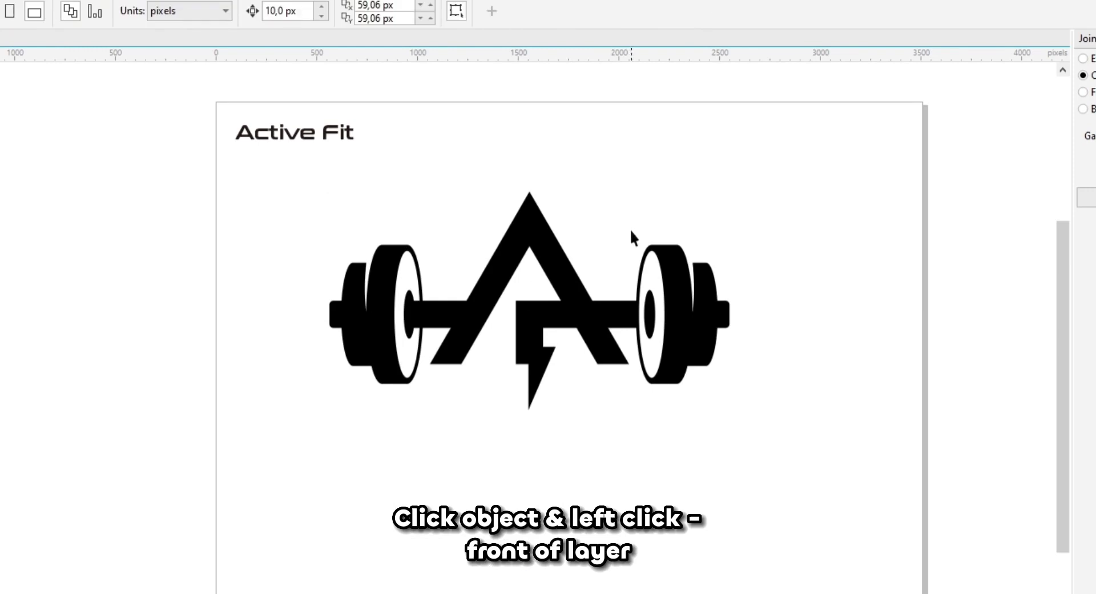
Bring the horizontal bar that reaches the right weight to the front of the layer.
left_click(622, 308)
right_click(622, 309)
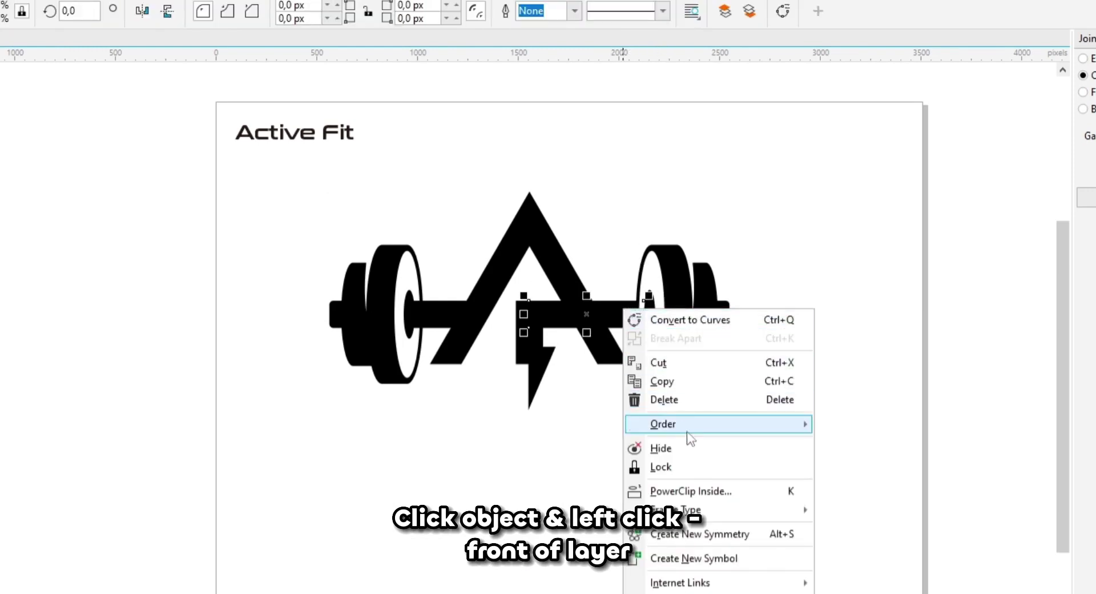
mouse_move(687, 434)
left_click(843, 467)
left_click(689, 446)
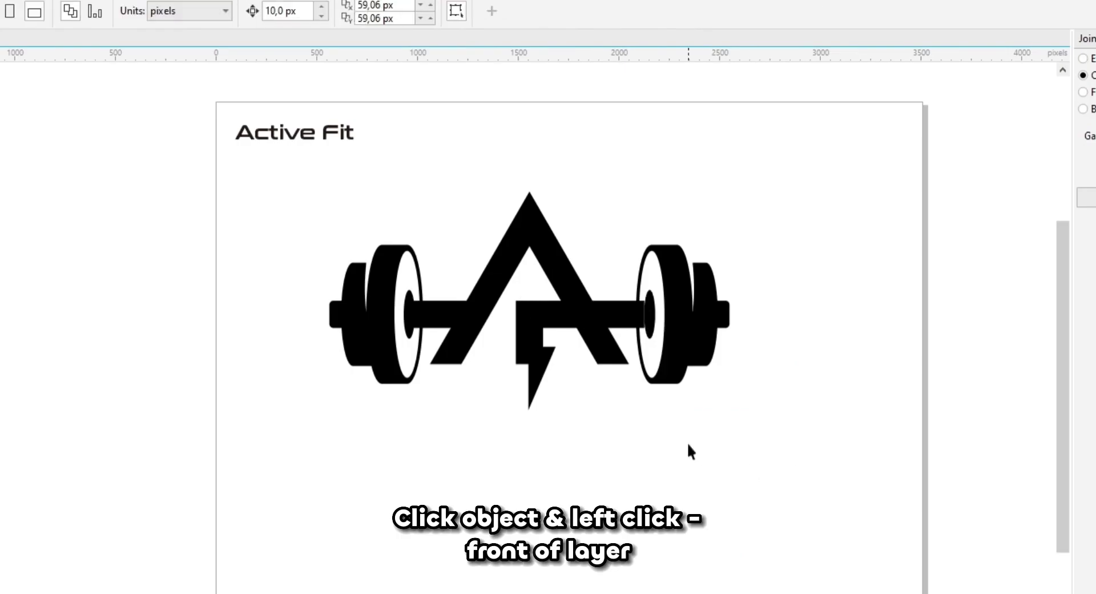
Stretch the right end of the long horizontal bar slightly so that it overlaps the right weight's hub.
scroll(631, 330, "up", 2)
left_click(625, 317)
scroll(642, 314, "up", 3)
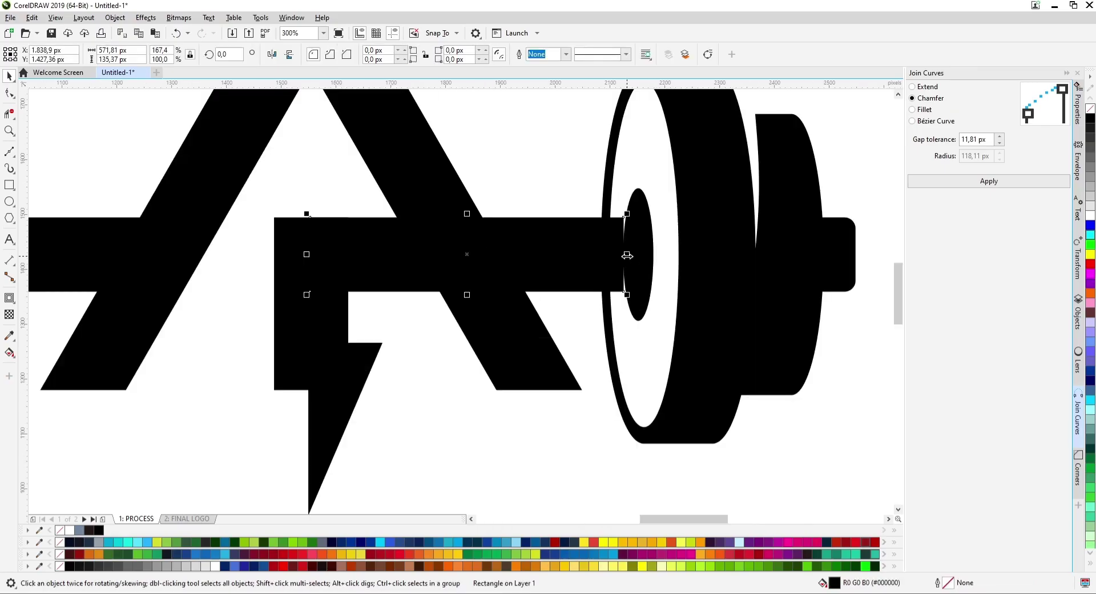
left_click_drag(643, 313, 648, 317)
left_click_drag(638, 265, 638, 265)
scroll(621, 264, "down", 1)
left_click(313, 263)
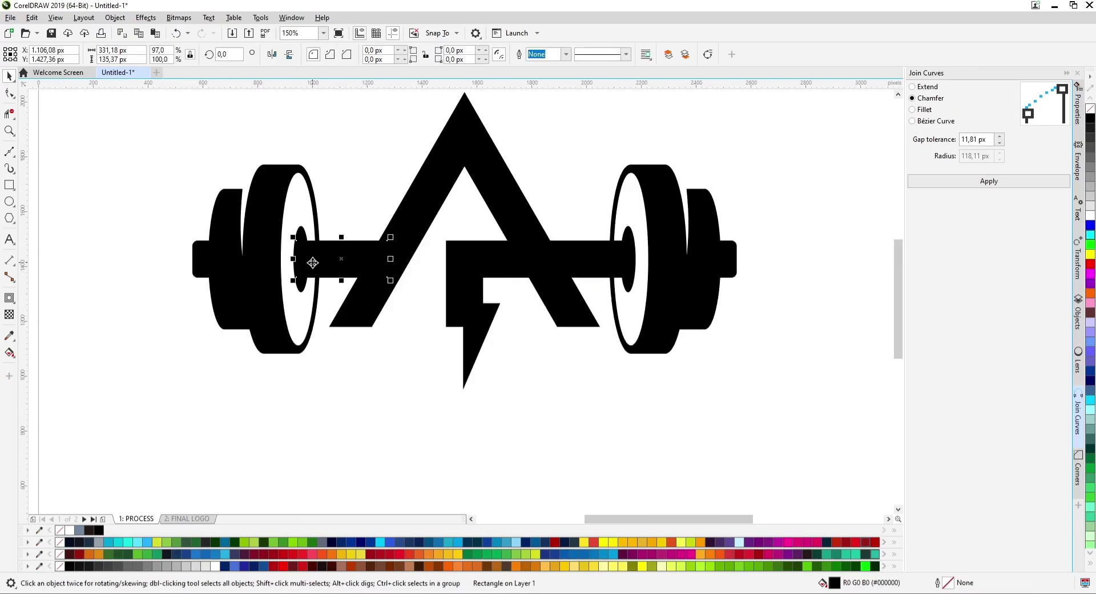
scroll(414, 260, "down", 1)
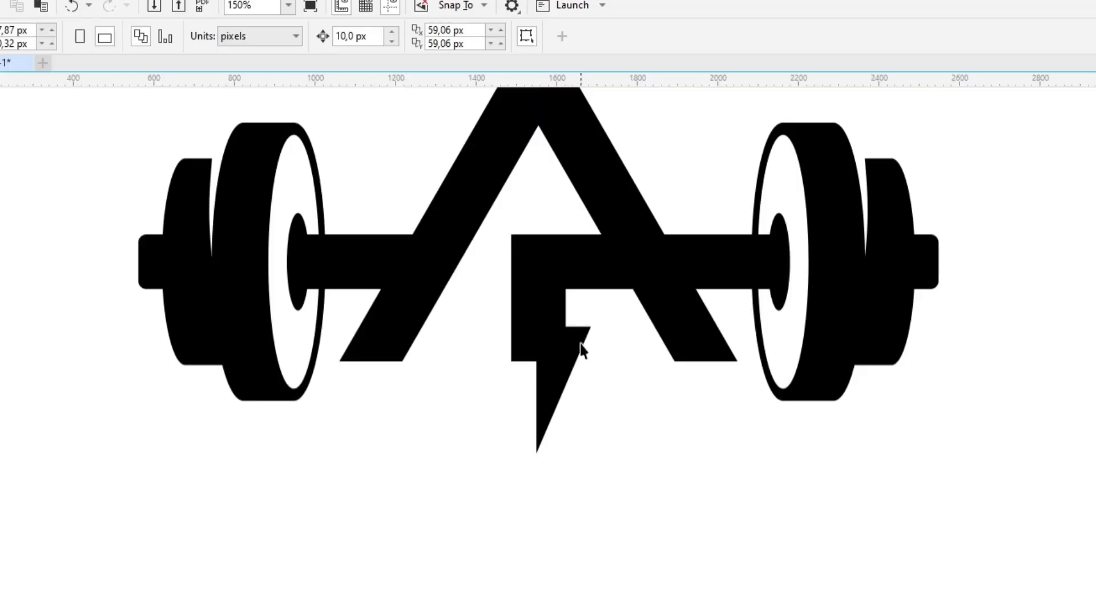
Lower the wedge until its top edge is level with the chevron's feet, and lengthen the vertical bar to match.
left_click(454, 285)
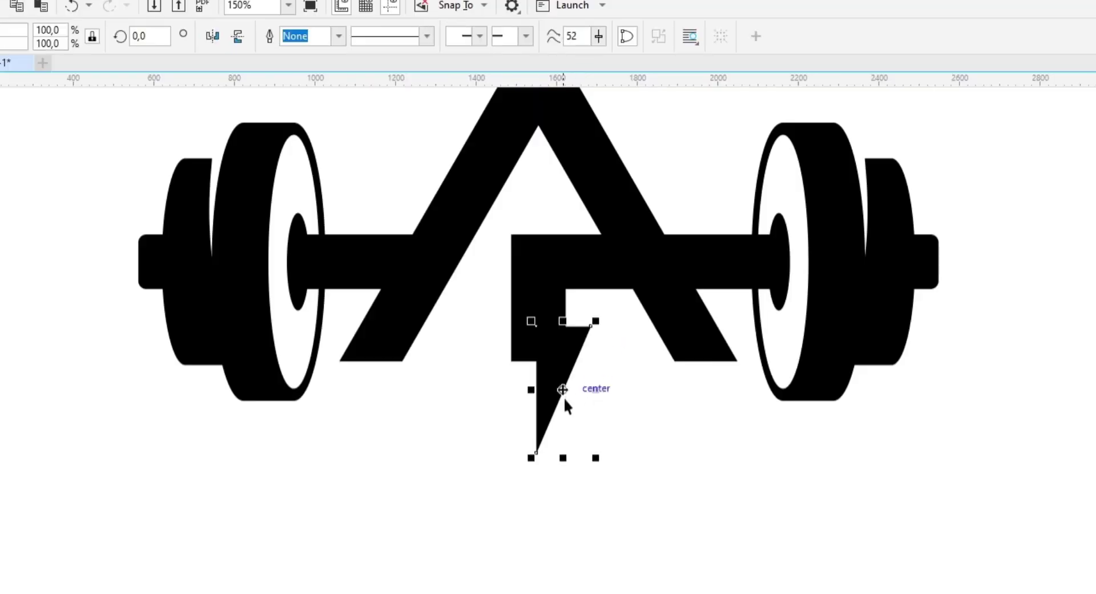
left_click_drag(549, 328, 535, 394)
left_click(538, 359)
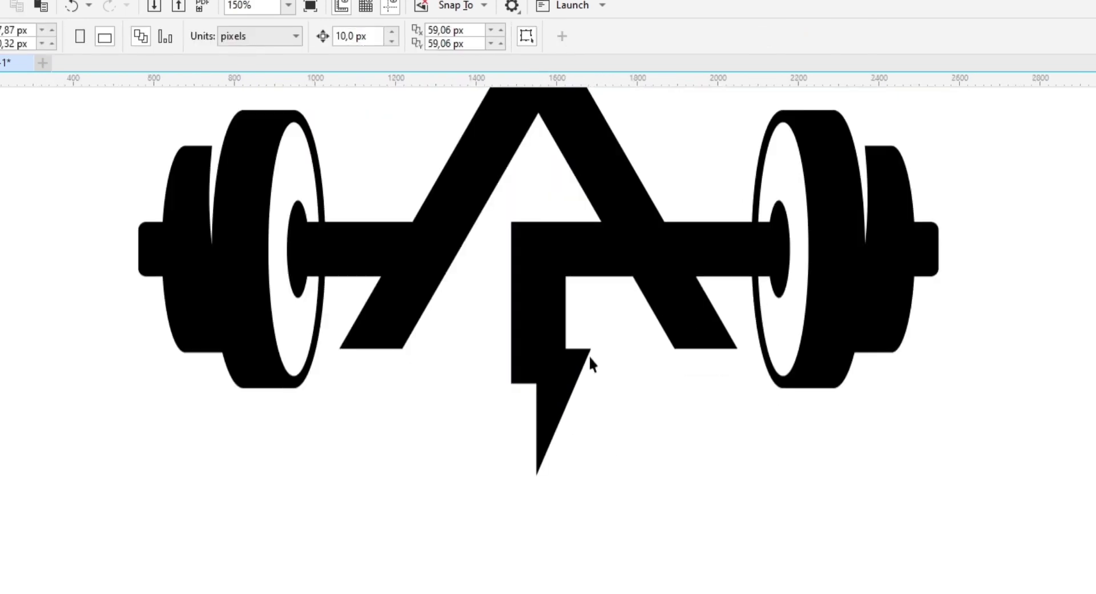
Widen the wedge by pulling its upper right corner outward, keeping its height.
left_click(582, 360)
left_click_drag(596, 411, 607, 418)
left_click_drag(569, 377, 579, 379)
left_click(670, 425)
left_click(594, 364)
scroll(591, 363, "up", 1)
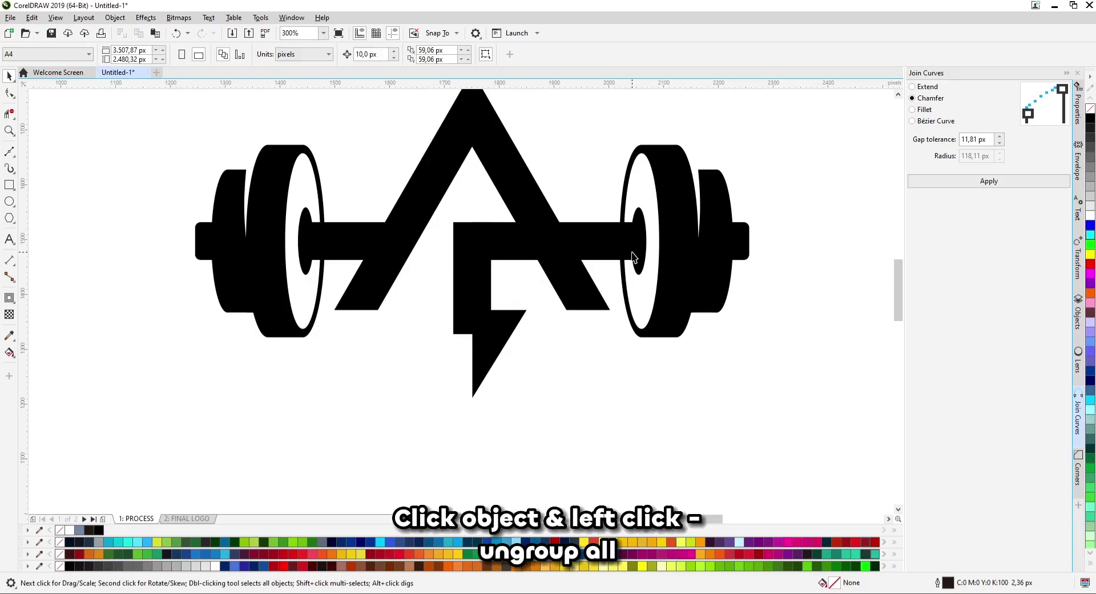
Ungroup all objects of the two weights.
left_click(670, 245)
right_click(669, 244)
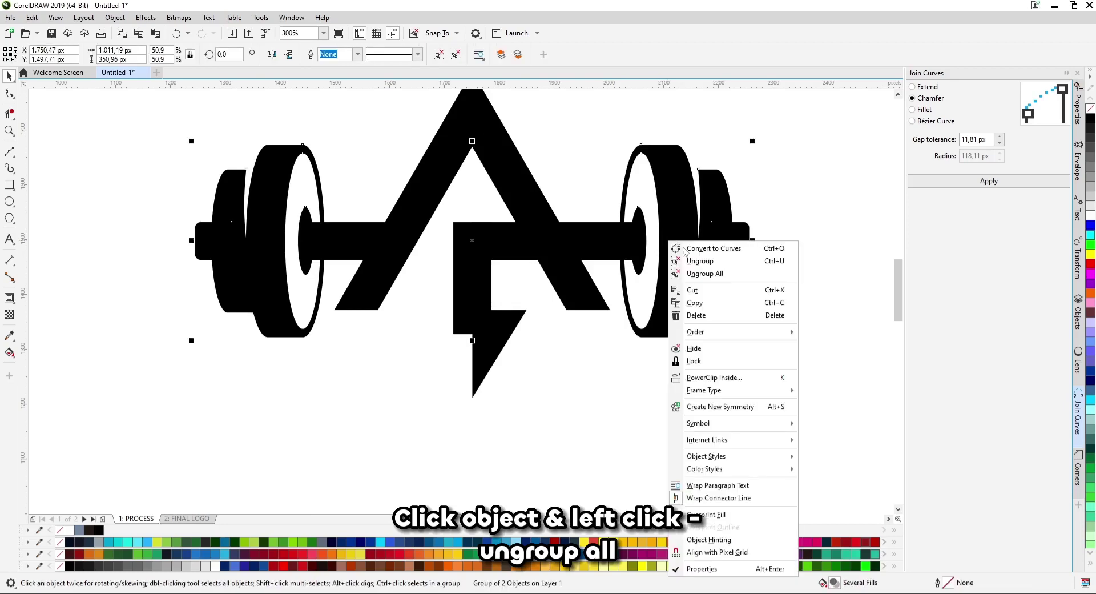
left_click(685, 273)
Weld the right weight's large plate, smaller plate and short end bar into one shape.
left_click(685, 196)
left_click(718, 196, "shift")
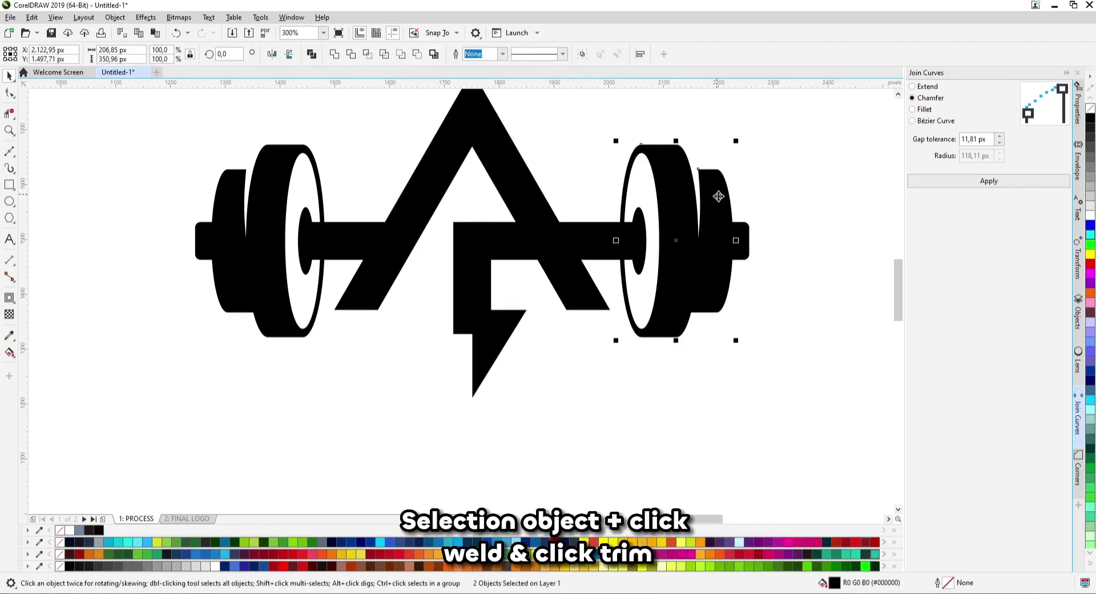
left_click(746, 235, "shift")
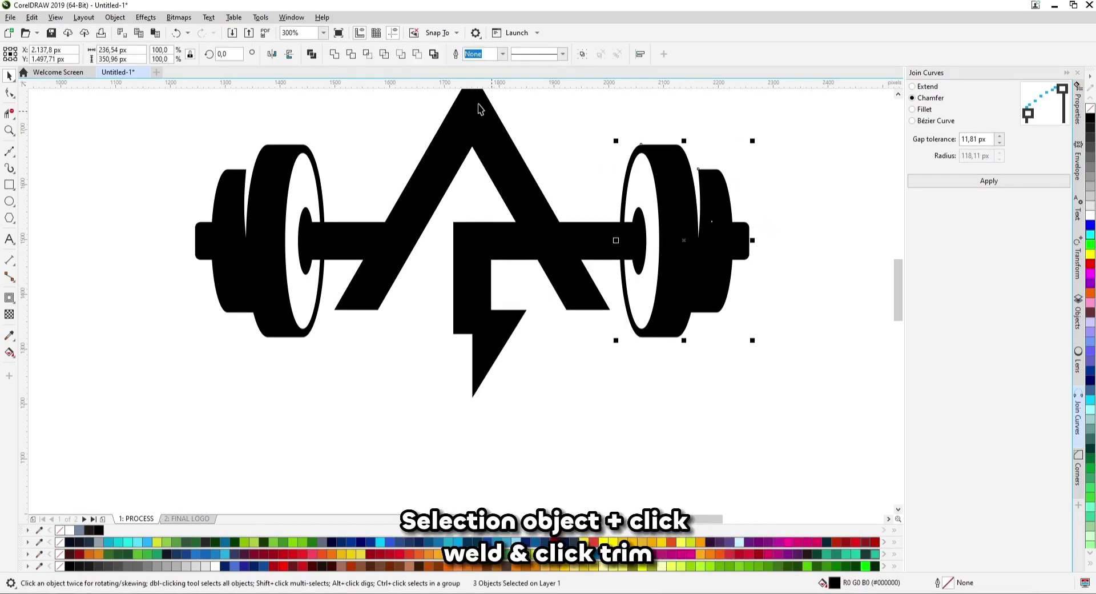
left_click(334, 54)
left_click(615, 178)
Trim the welded right weight with its white ellipse.
left_click(652, 177)
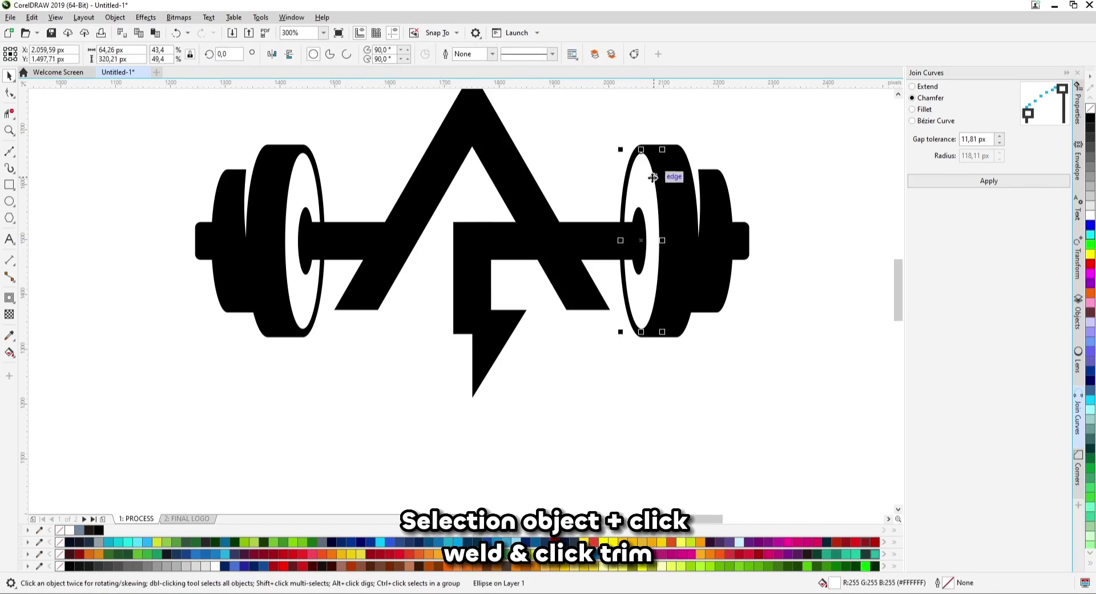
left_click(669, 164, "shift")
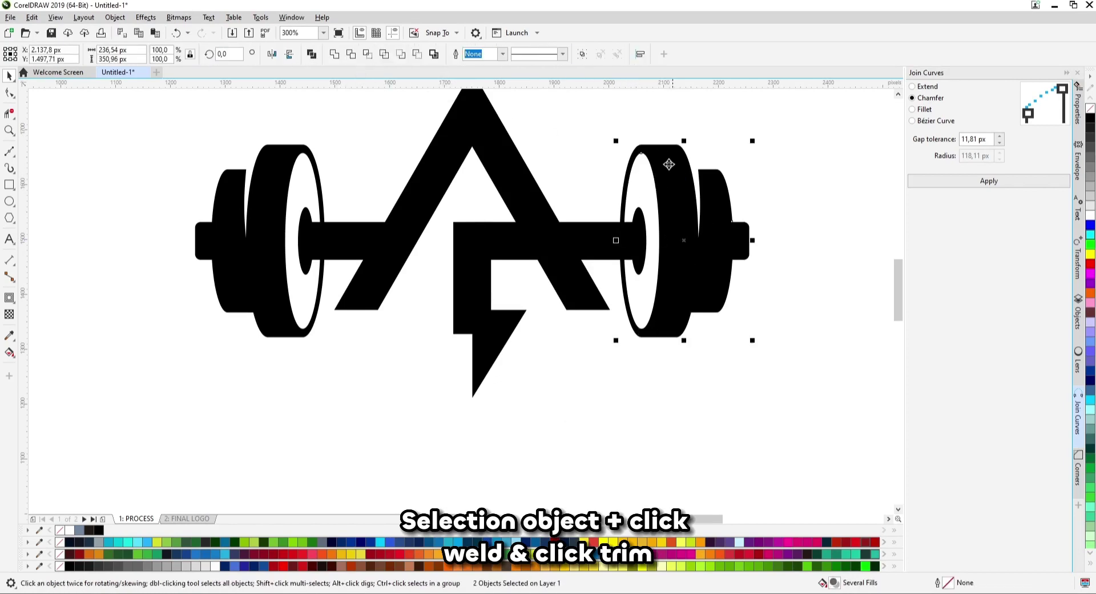
left_click(350, 53)
left_click(526, 118)
left_click(647, 192)
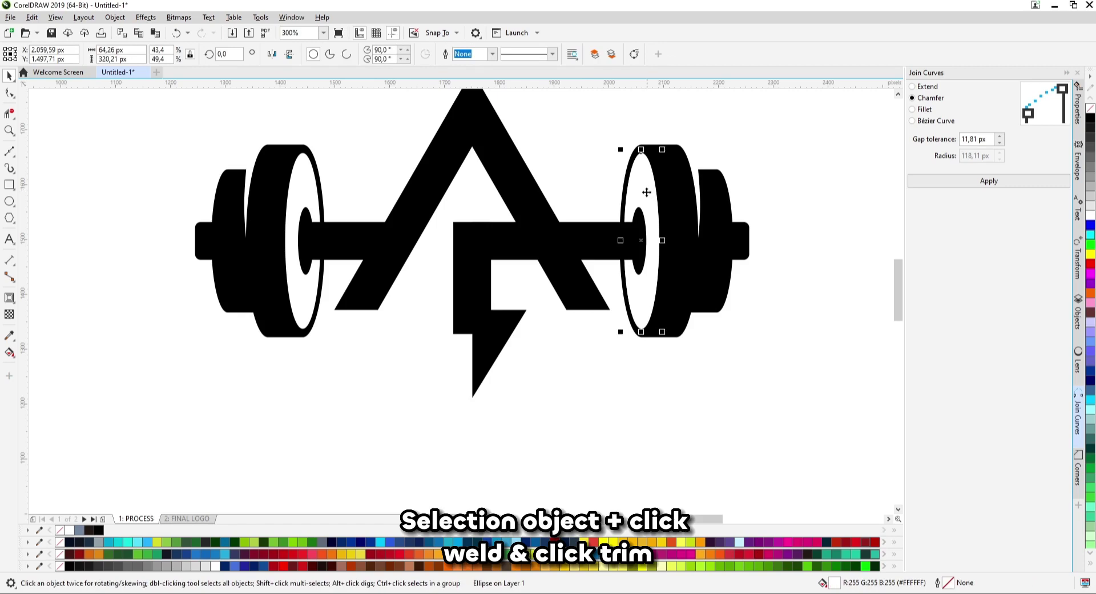
left_click(645, 199)
Weld the left weight's large plate, smaller plate and short end bar into one shape.
left_click(274, 169)
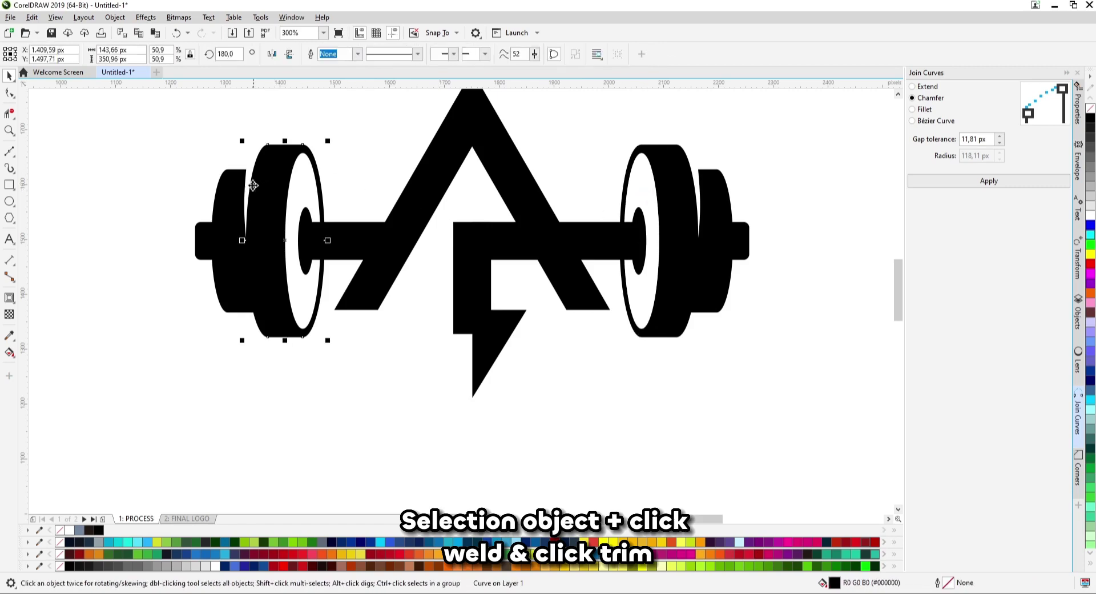
left_click(236, 189, "shift")
left_click(204, 235, "shift")
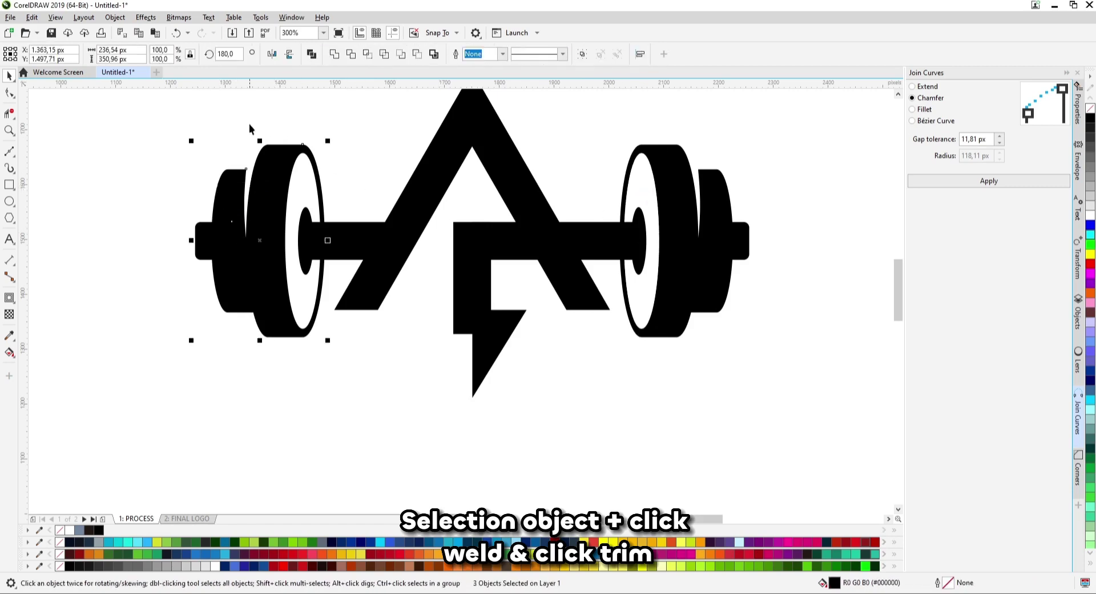
left_click(335, 56)
left_click(343, 98)
Trim the welded left weight with its white ellipse.
left_click(299, 178)
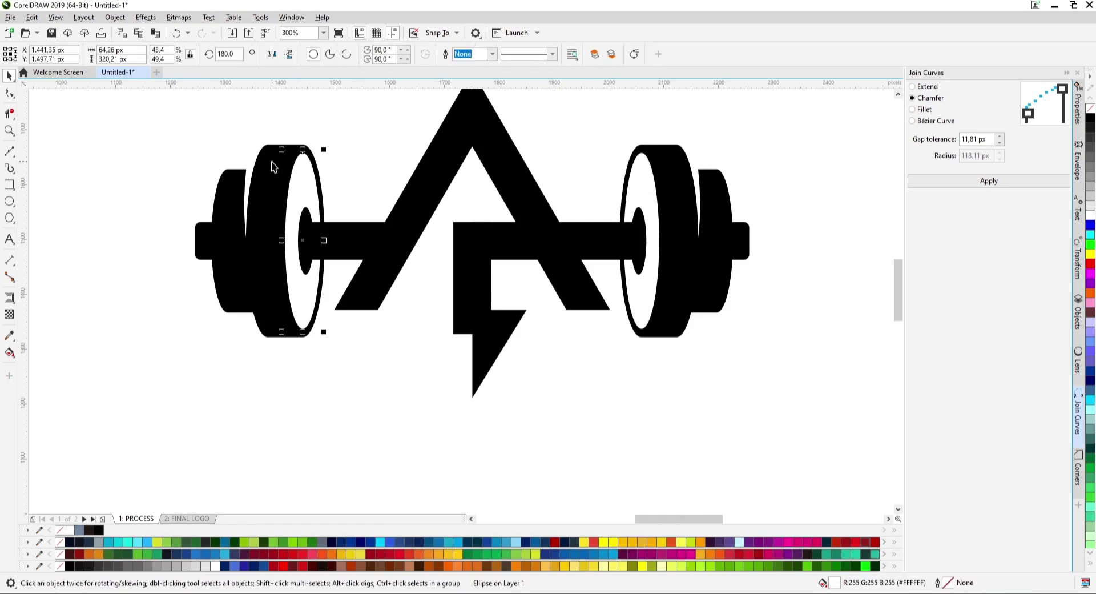
left_click(273, 166, "shift")
left_click(352, 54)
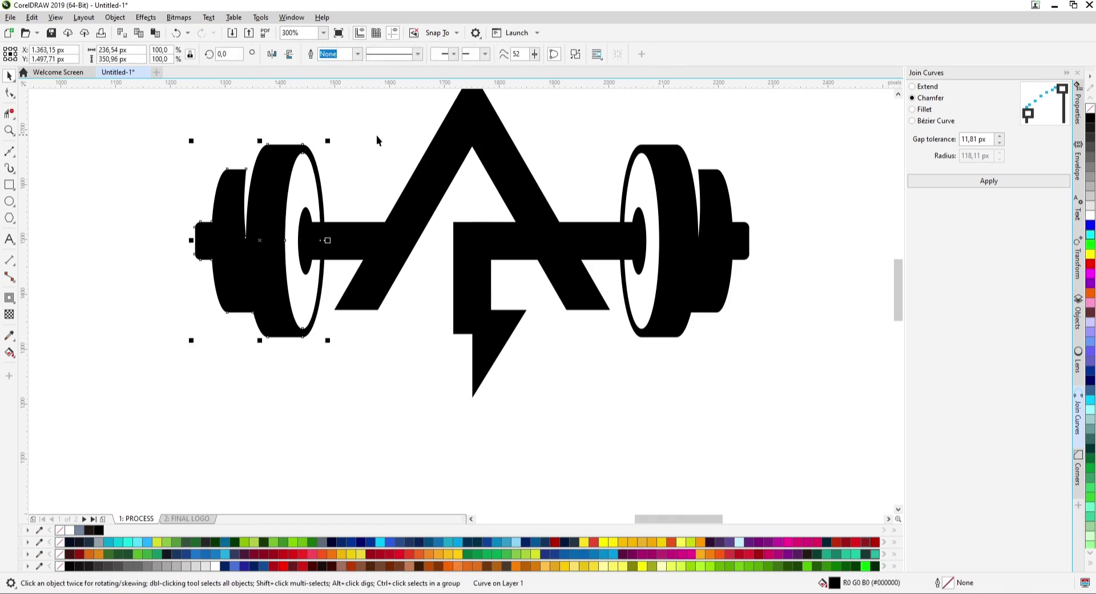
left_click(375, 135)
left_click(322, 182)
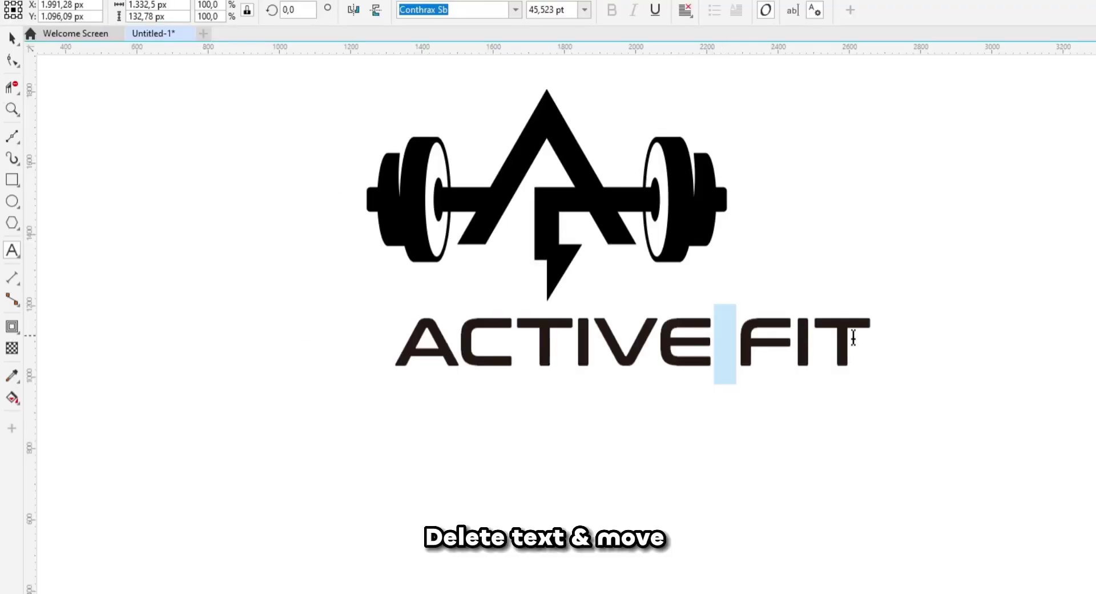
Separate the word FIT from the ACTIVE FIT text and place it as its own text beneath ACTIVE.
left_click_drag(853, 336, 880, 339)
key("ctrl+c")
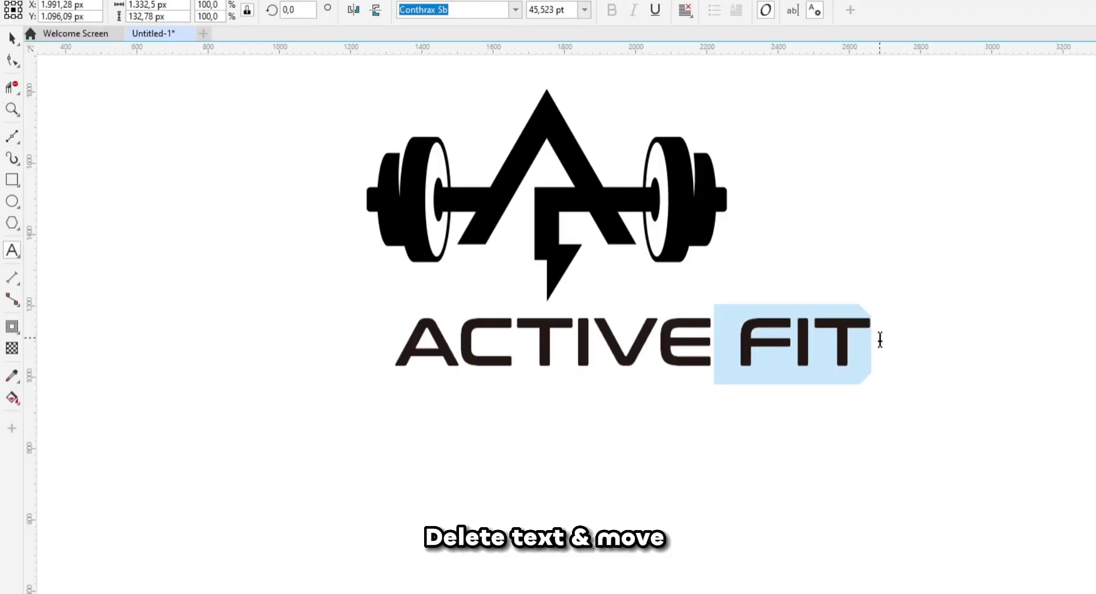
key("Delete")
left_click(508, 419)
key("ctrl+v")
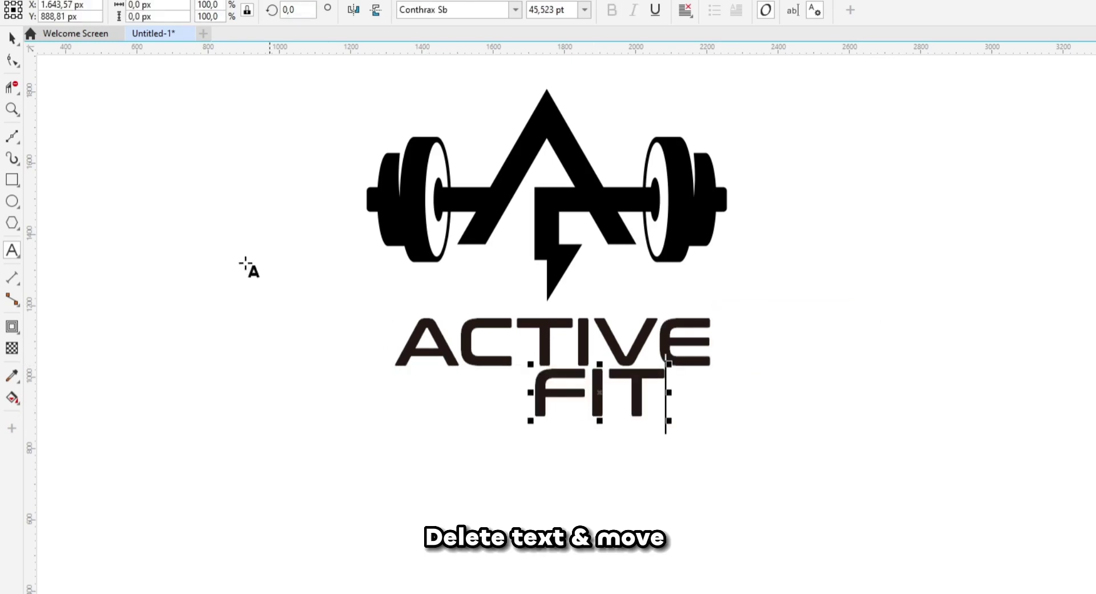
left_click(12, 38)
left_click_drag(605, 402, 556, 405)
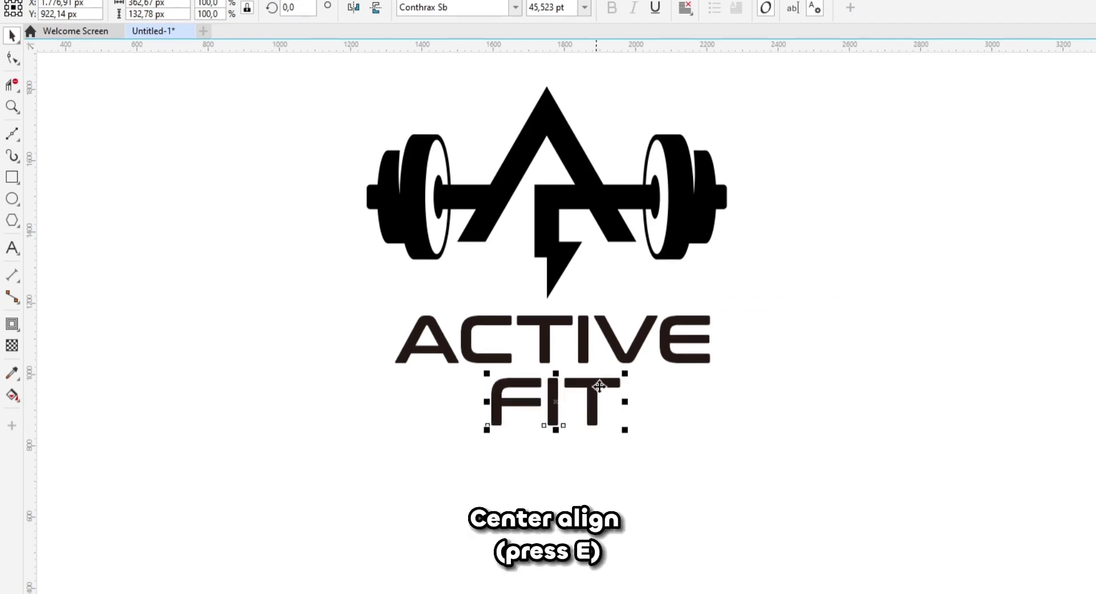
Center FIT beneath ACTIVE and enlarge both text lines to the dumbbell's width, centered under the icon.
left_click(627, 365, "shift")
key("e")
left_click_drag(627, 366, 622, 379)
left_click_drag(717, 440, 735, 446)
left_click(678, 247, "shift")
key("e")
left_click(707, 266)
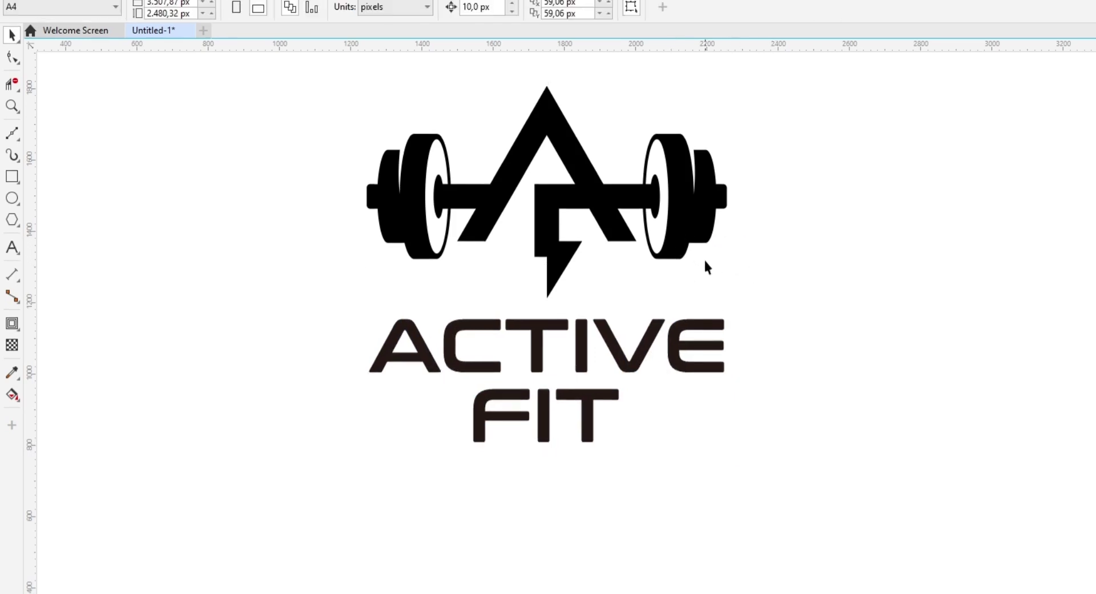
Scale the dumbbell icon down and reduce the FIT text to 31.806 pt.
left_click(693, 251)
left_click_drag(729, 297, 649, 263)
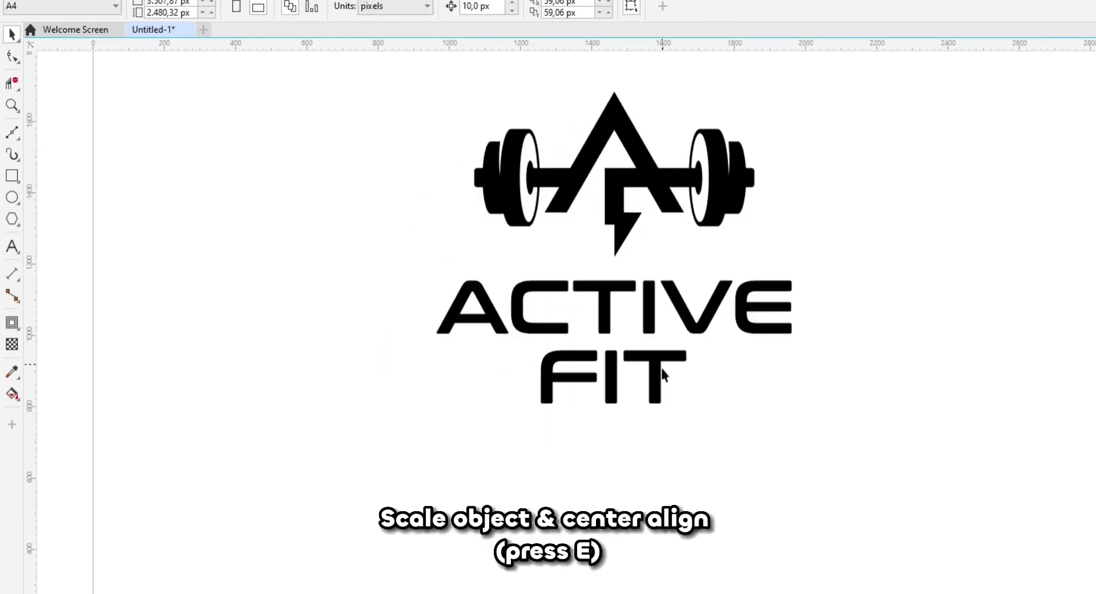
left_click(661, 388)
left_click_drag(692, 412, 641, 386)
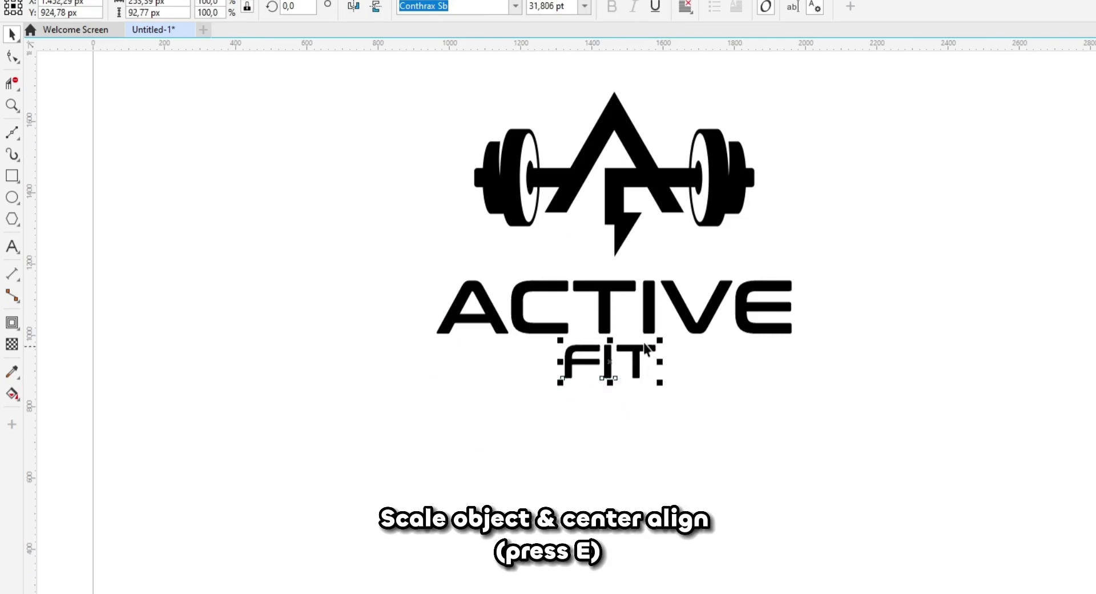
Center ACTIVE and FIT under the icon and scale both text lines to 76.4 %, close beneath it.
left_click(649, 321, "shift")
key("e")
left_click_drag(652, 326, 650, 321)
left_click(708, 222, "shift")
key("c")
left_click(813, 247)
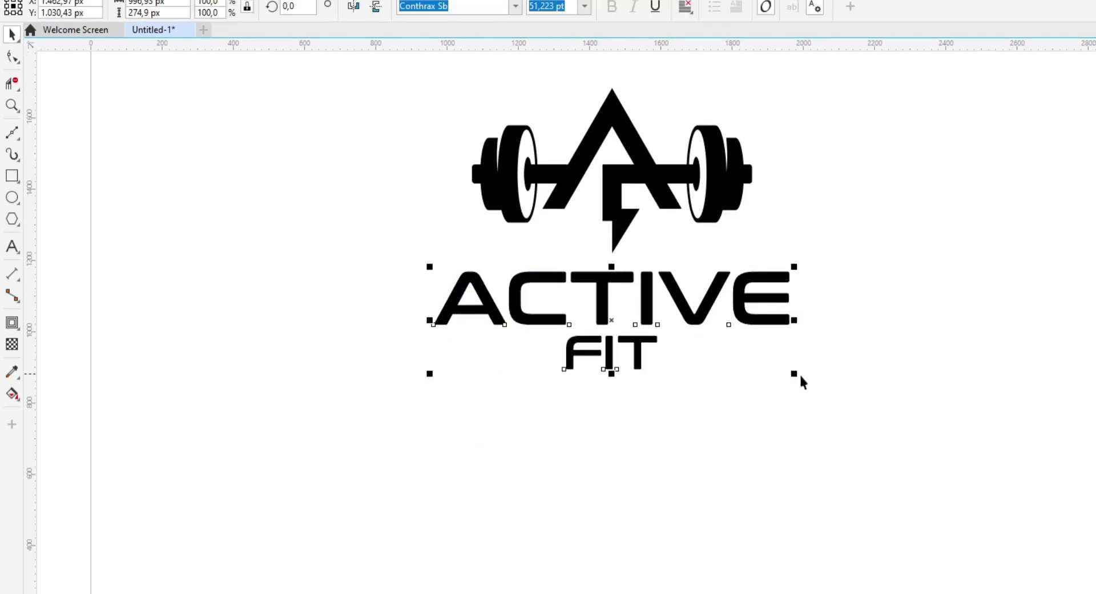
left_click_drag(794, 376, 753, 384)
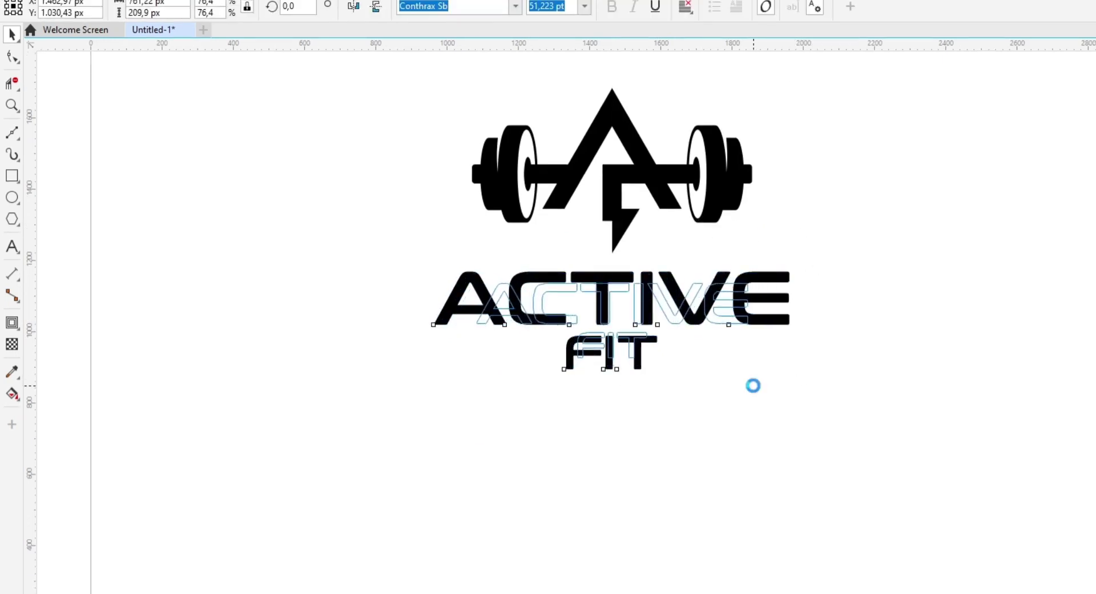
left_click_drag(717, 319, 717, 309)
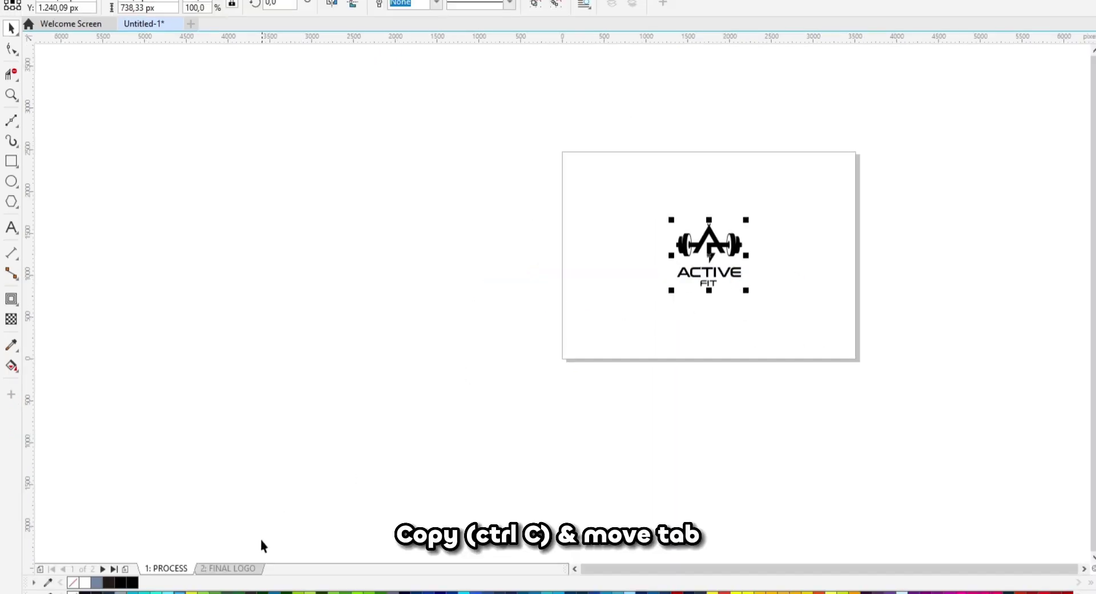
Paste the complete logo onto the FINAL LOGO page and center it in the upper left frame.
left_click(229, 567)
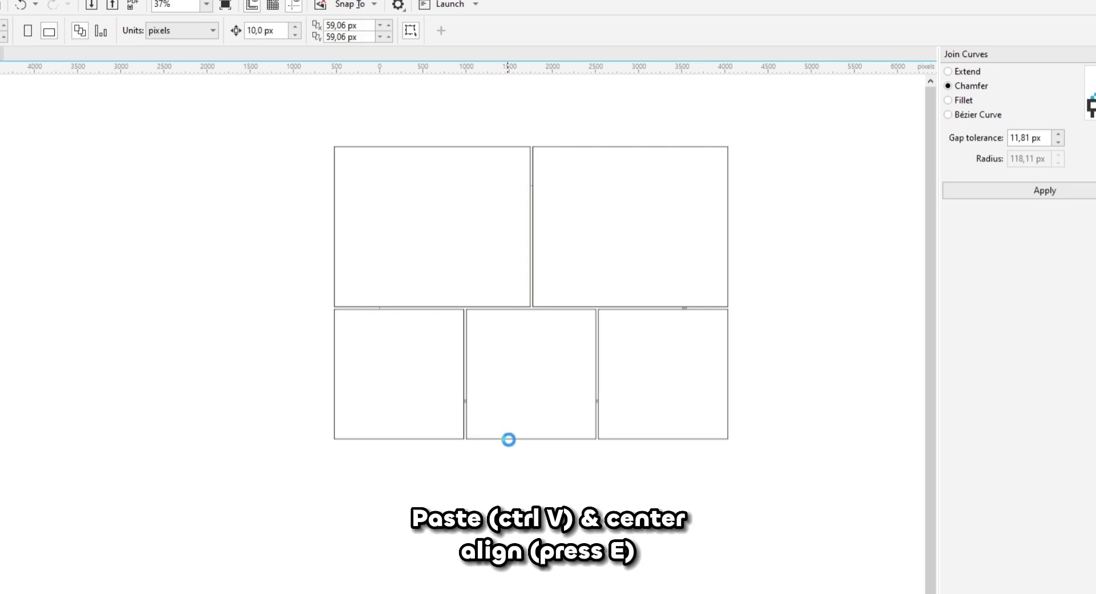
key("ctrl+v")
key("e")
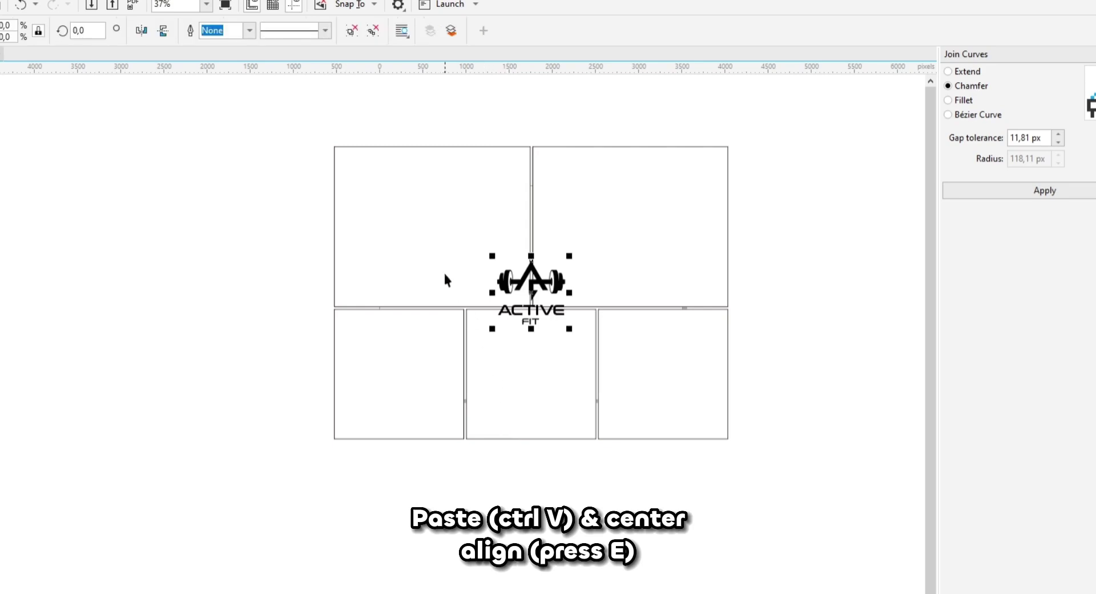
left_click(446, 279, "shift")
key("c")
key("e")
left_click(820, 261)
Duplicate the logo and center the copy in the upper right frame.
left_click(457, 223)
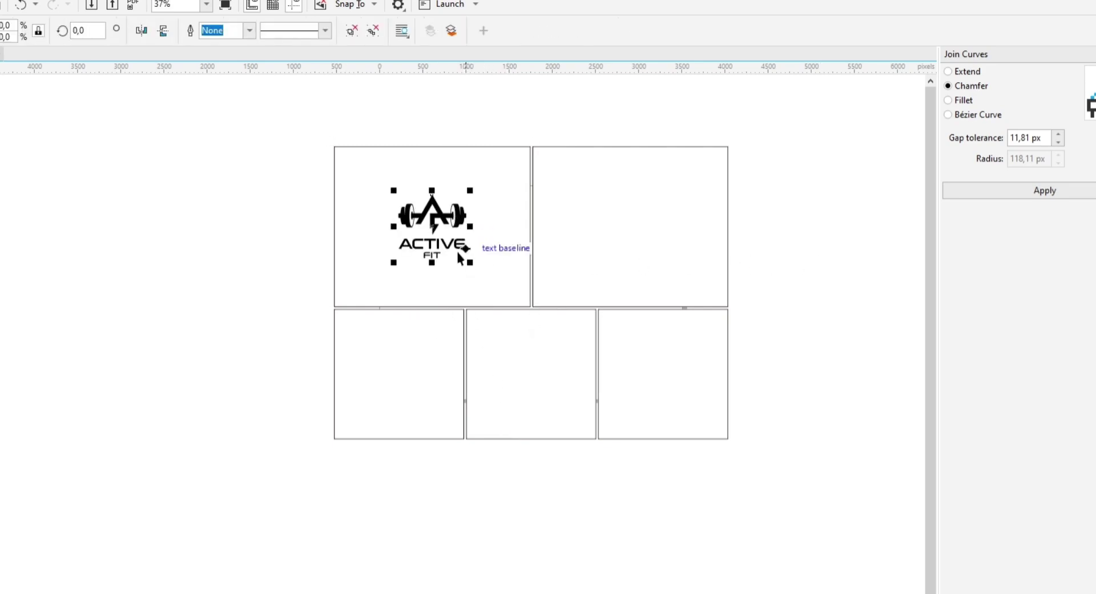
left_click_drag(467, 266, 559, 276)
left_click(722, 263, "shift")
key("c")
key("e")
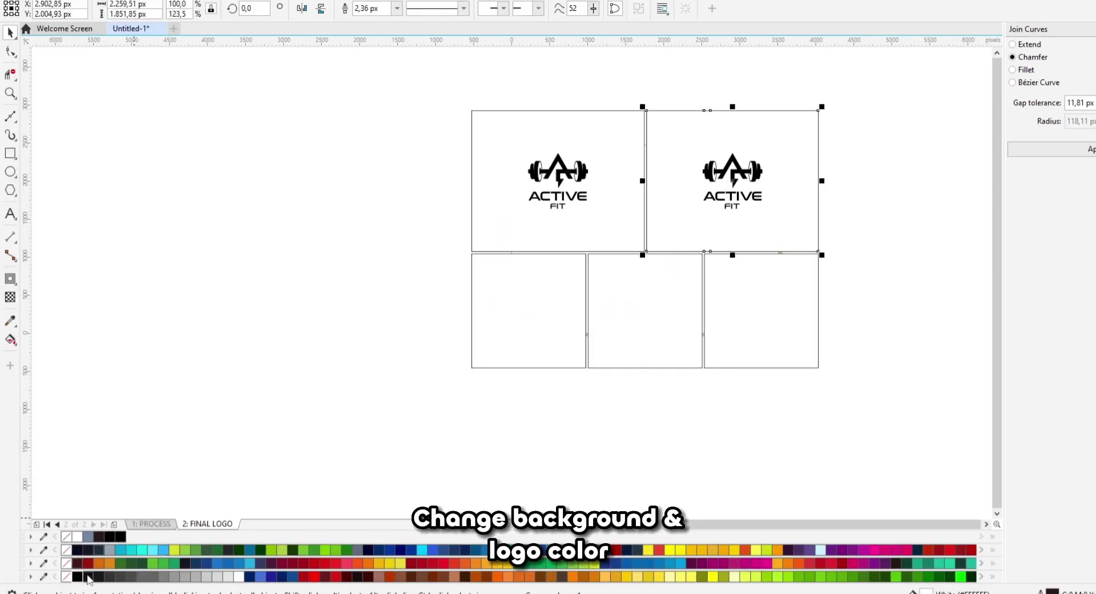
Fill the upper right frame with black and recolor its logo white.
left_click(79, 576)
left_click(734, 202)
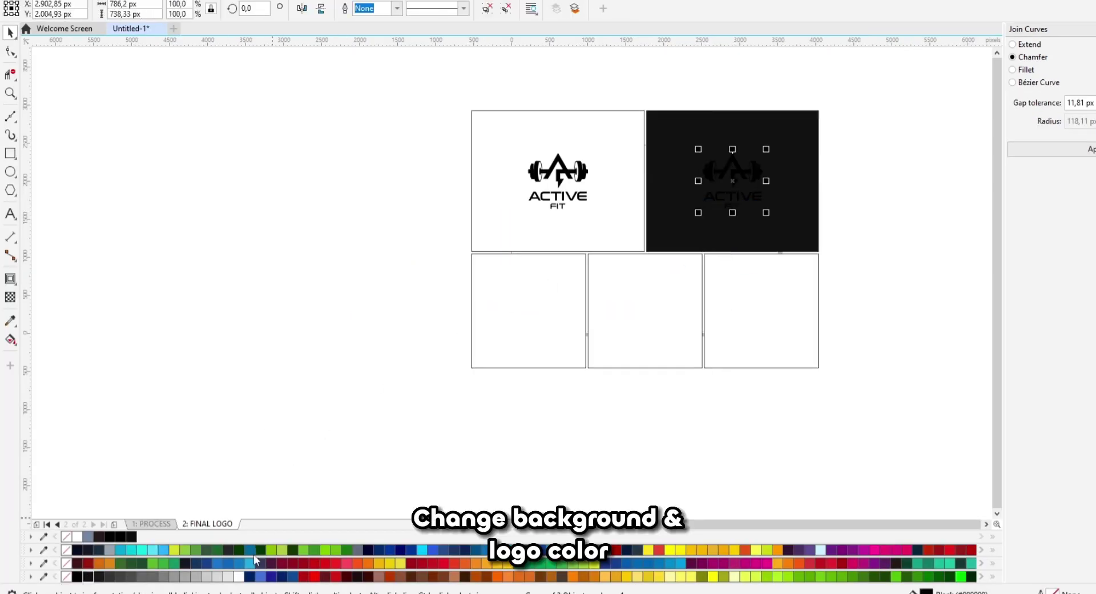
left_click(239, 577)
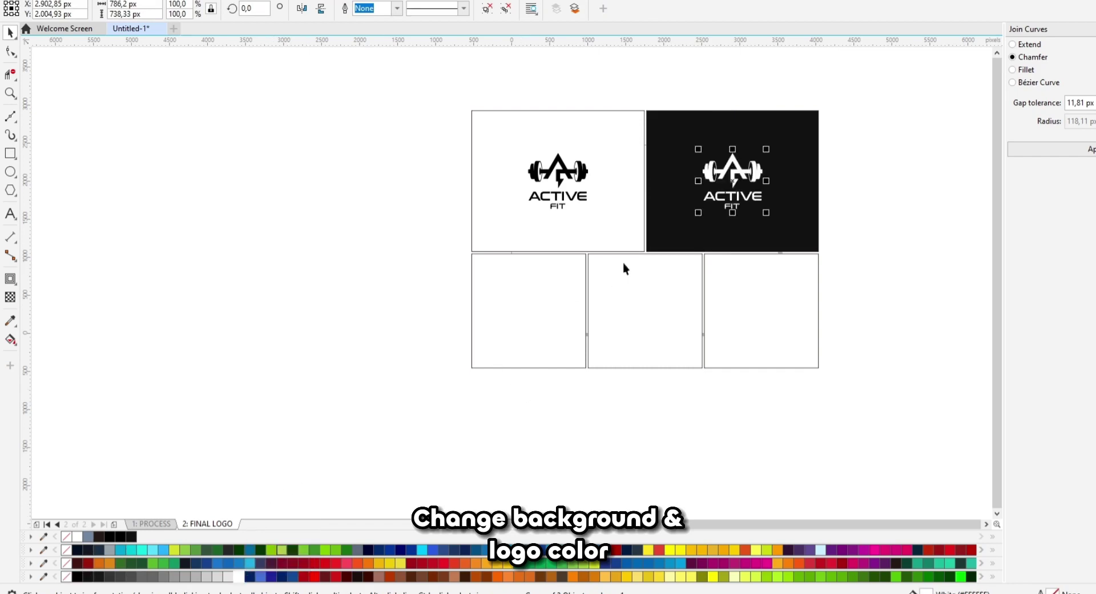
left_click(662, 234)
left_click(76, 576)
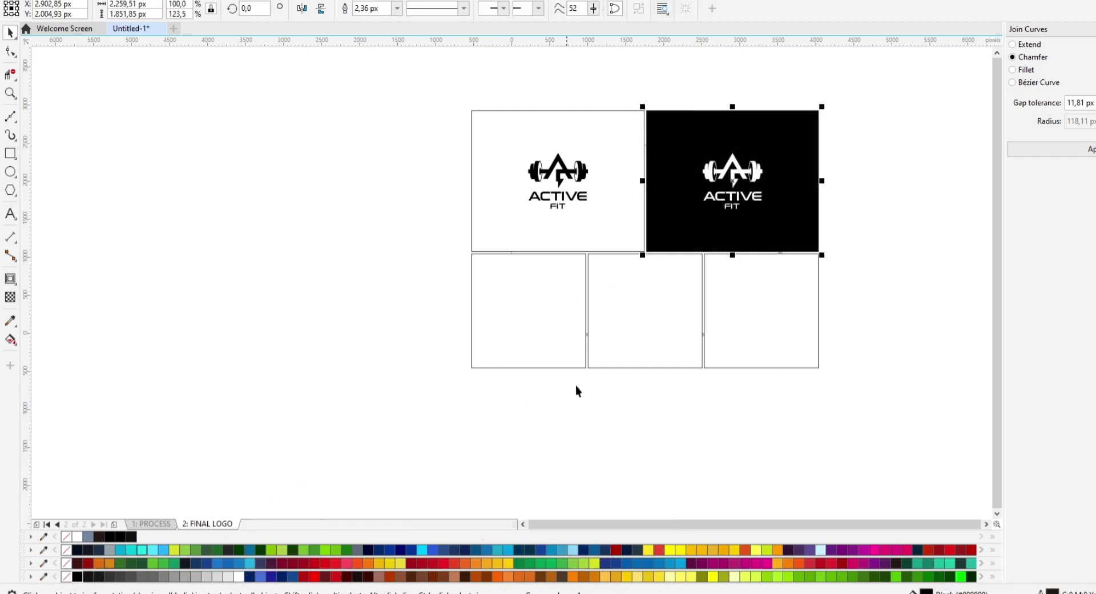
left_click(793, 299)
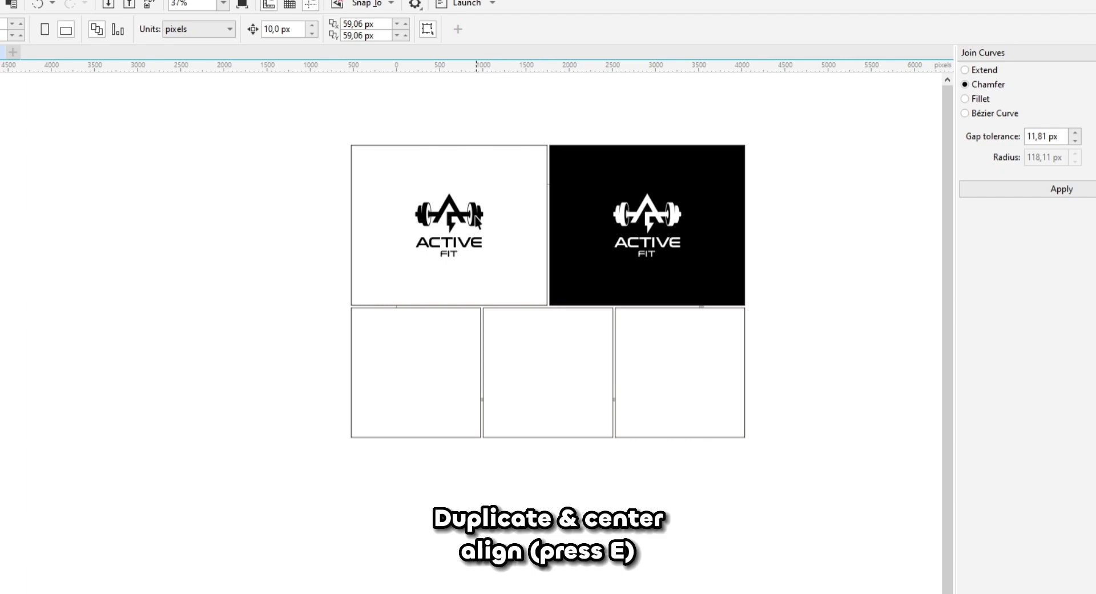
Copy the black dumbbell icon without the text and center the copy in the lower left frame.
left_click(475, 215)
key("ctrl+c")
left_click(200, 364)
key("ctrl+v")
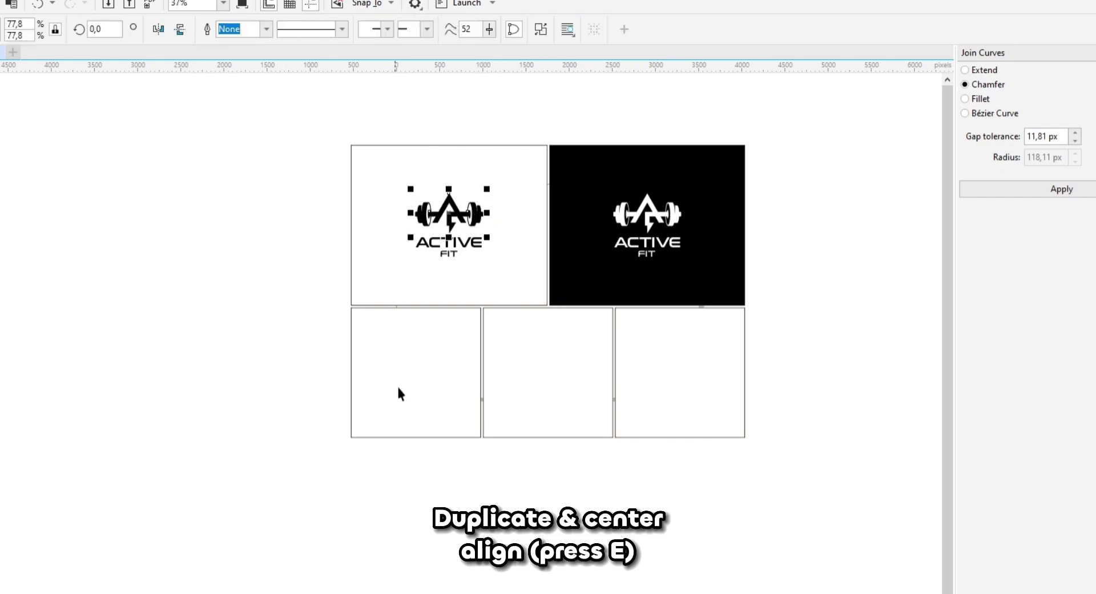
left_click(416, 379, "shift")
key("e")
key("c")
left_click(442, 391)
scroll(443, 388, "up", 2)
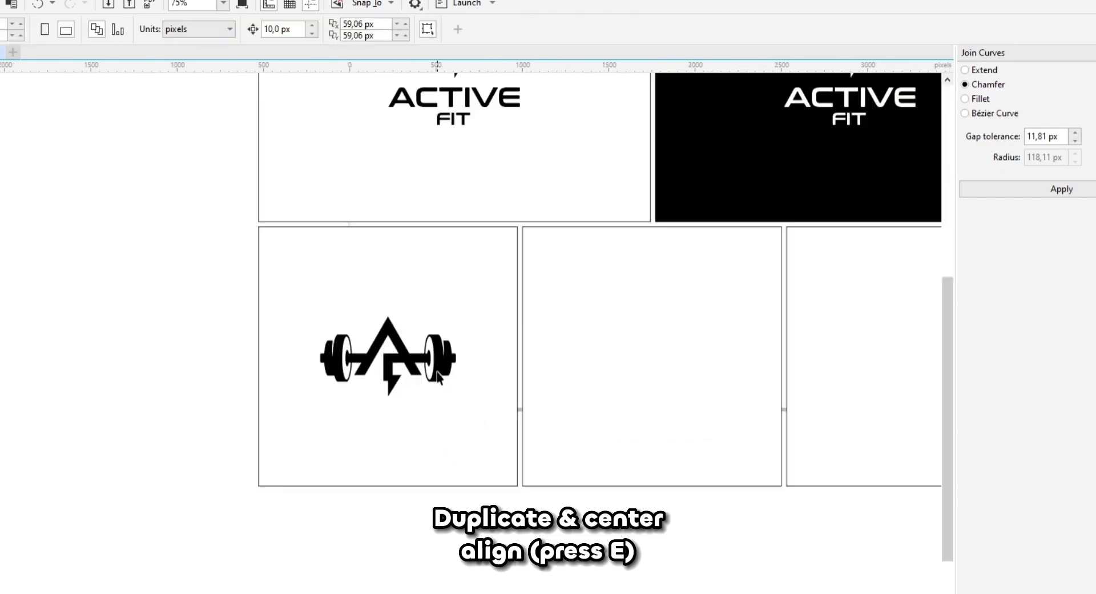
Duplicate the icon into a side-by-side pair along the upper edge of the lower middle frame.
left_click(437, 376)
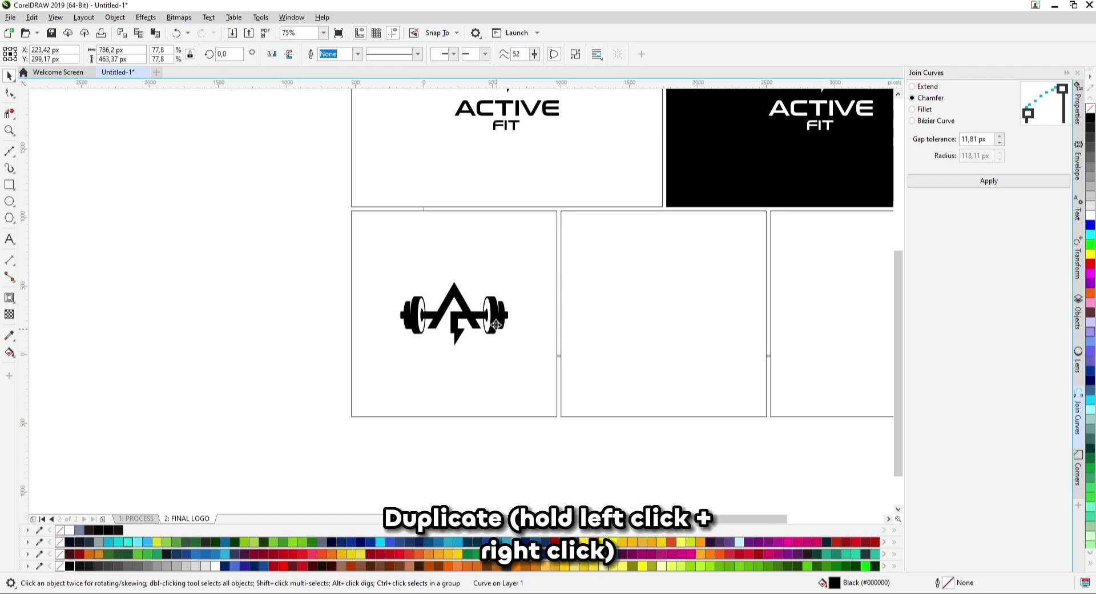
left_click_drag(495, 324, 759, 266)
right_click(675, 326)
left_click(608, 250, "shift")
scroll(652, 274, "down", 1)
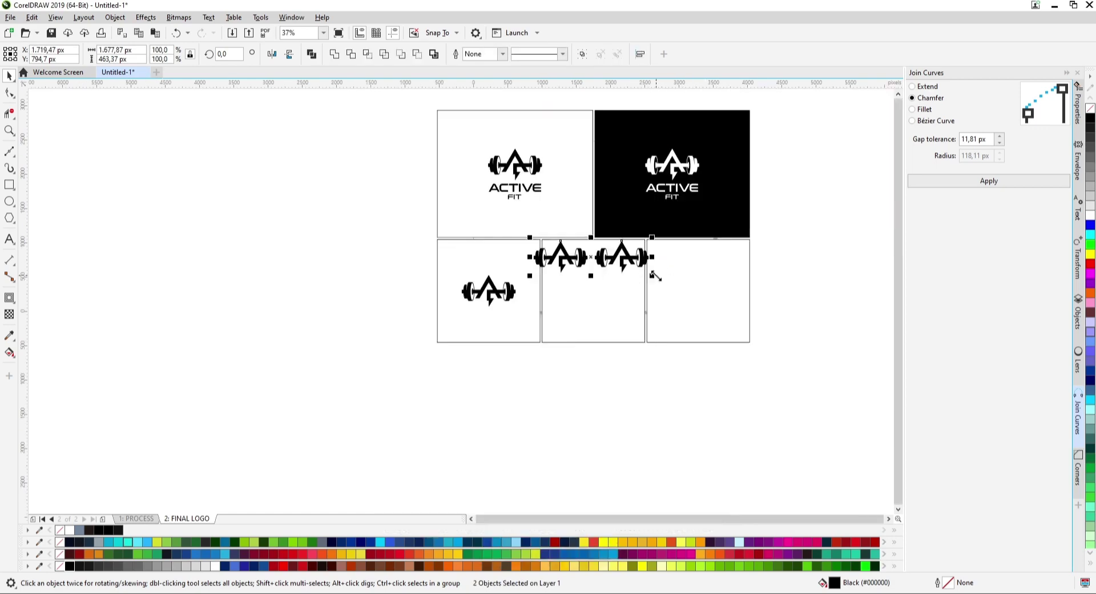
Duplicate the icon pair into a second row beneath it and extend that row to three icons.
scroll(653, 274, "up", 1)
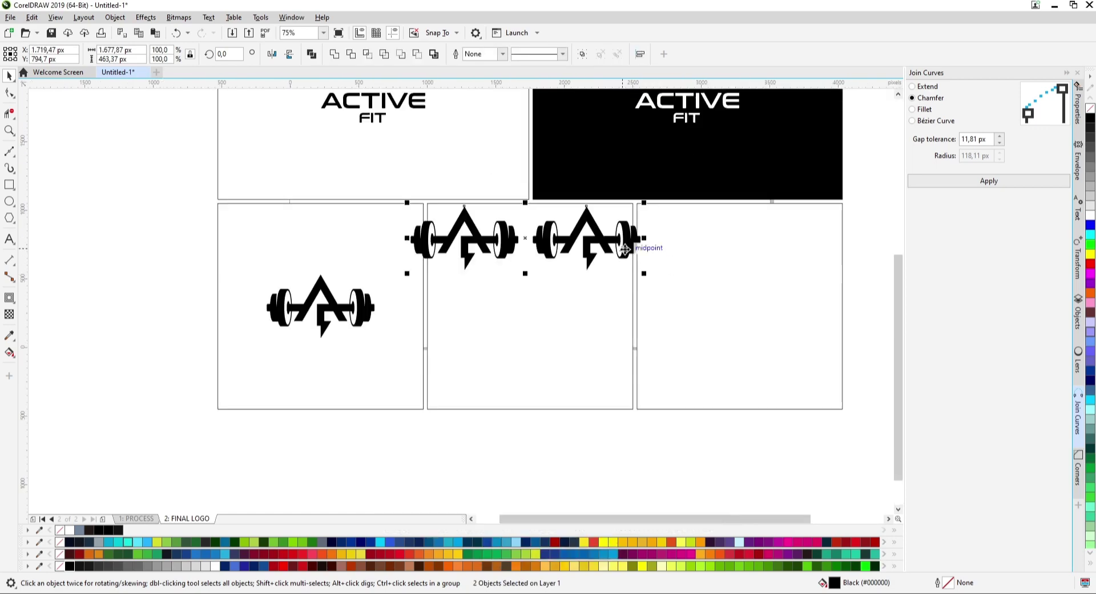
left_click_drag(625, 248, 748, 334)
left_click(608, 366)
Group the second row's three icons and center the group horizontally on the lower middle frame.
left_click(630, 324, "shift")
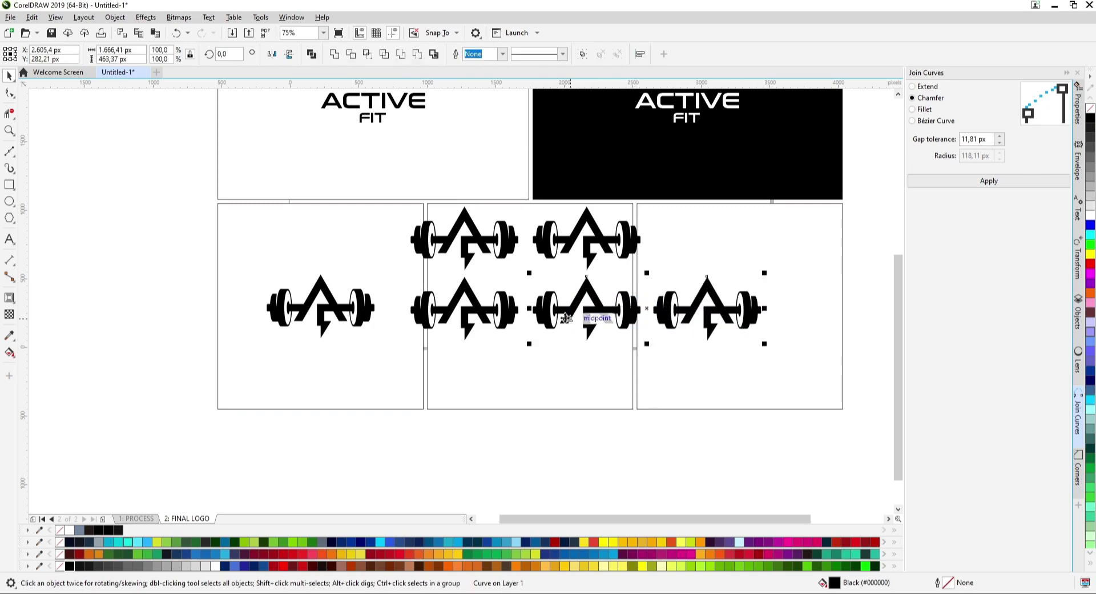
left_click(508, 316, "shift")
key("shift+e")
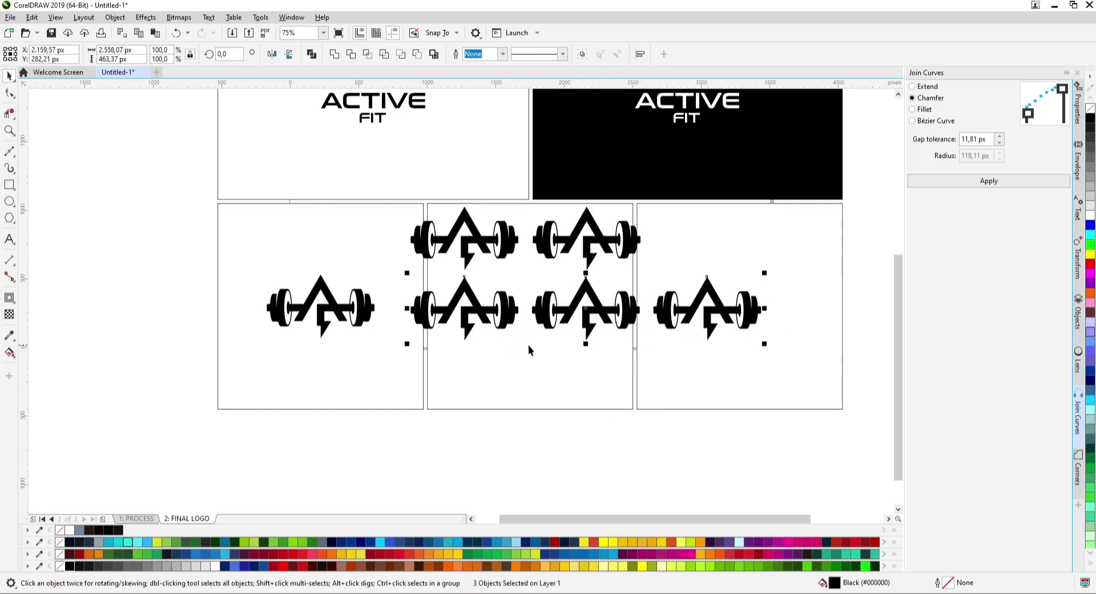
key("e")
left_click(582, 395)
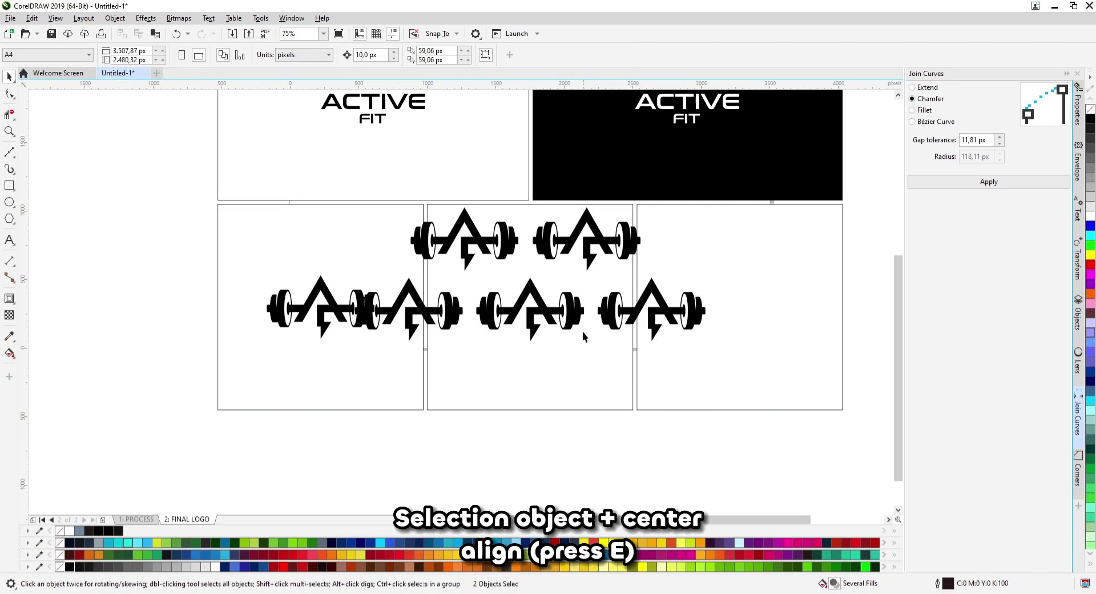
Combine the upper pair of icons into one object and duplicate it straight down below the three-icon row.
left_click(587, 254)
left_click(517, 249, "shift")
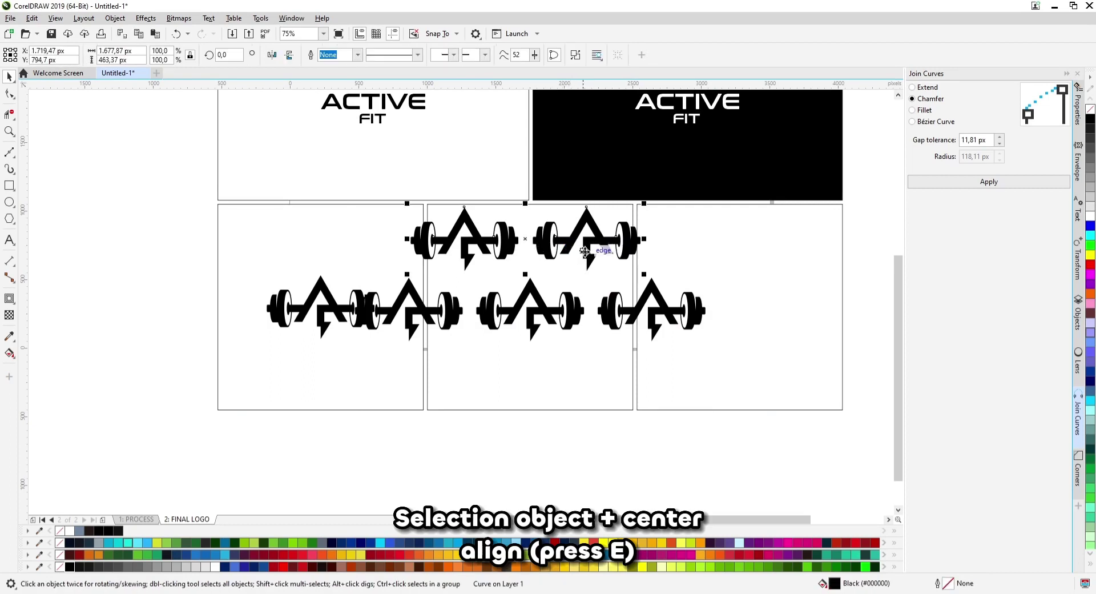
left_click_drag(593, 260, 592, 388)
right_click(592, 388)
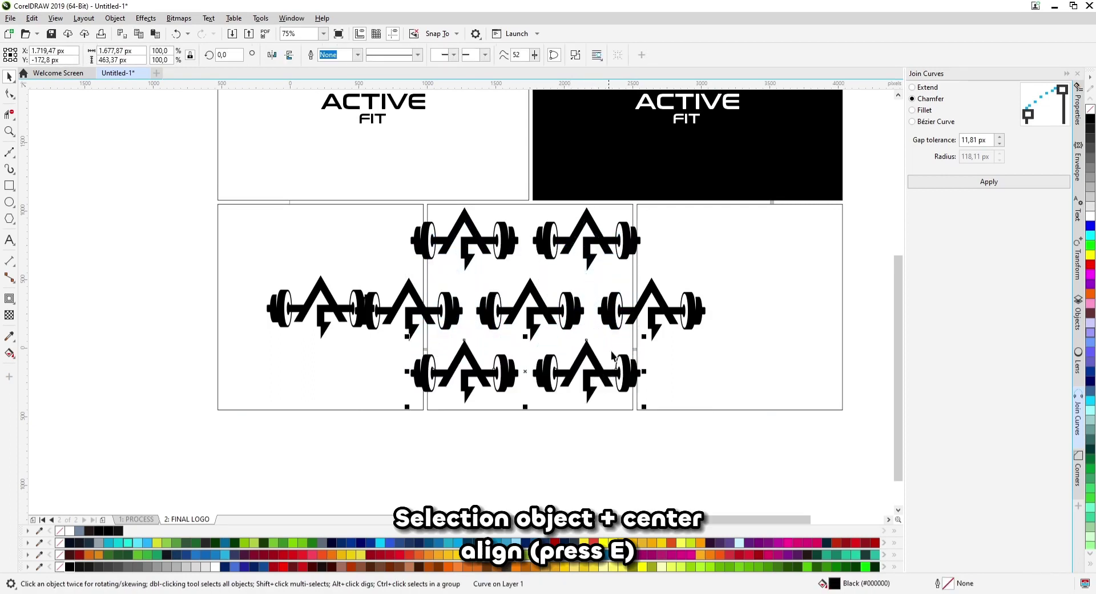
Try to distribute the centers of the three icon rows horizontally and undo it.
left_click(619, 320, "shift")
left_click(622, 255, "shift")
key("shift+e")
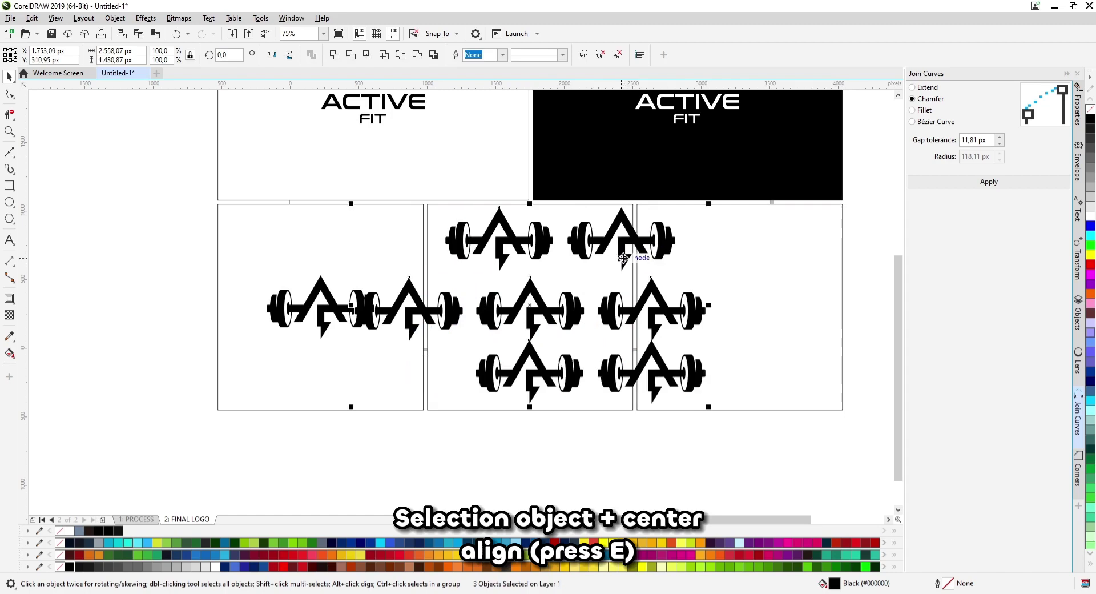
key("ctrl+z")
Shift the upper and lower icon pairs sideways to stagger with the three-icon row, and space the three rows evenly in height.
left_click(574, 412)
left_click(543, 373)
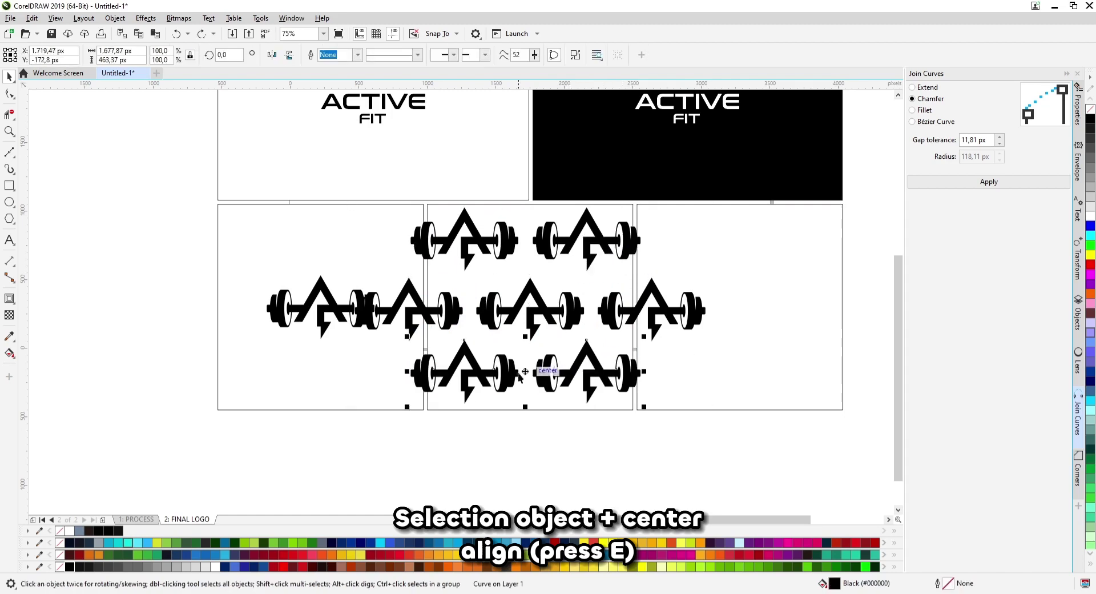
left_click(535, 306)
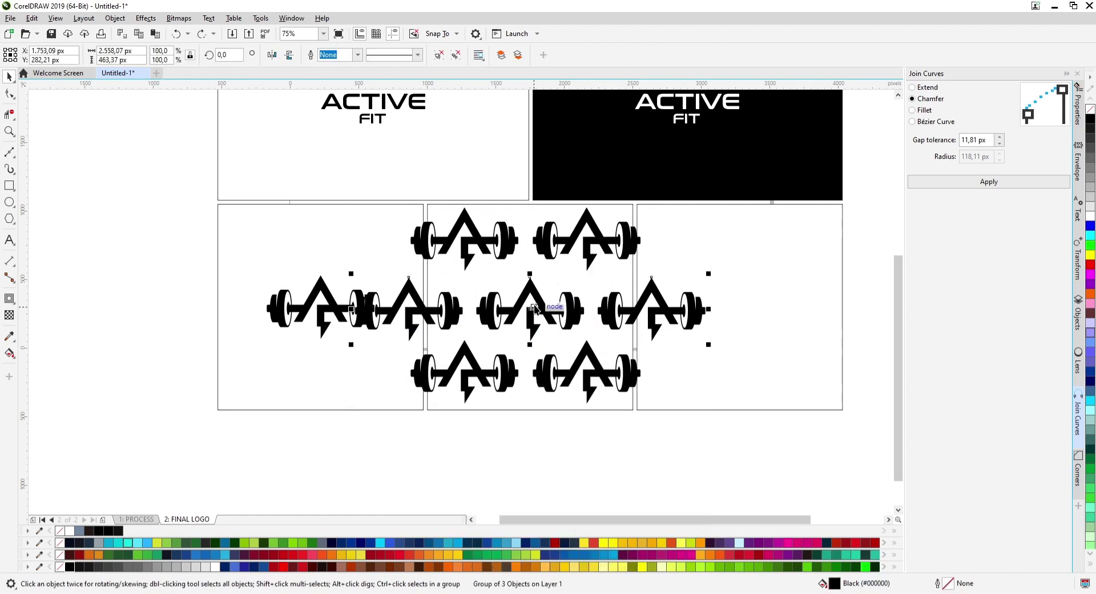
left_click(552, 255, "shift")
left_click(542, 372, "shift")
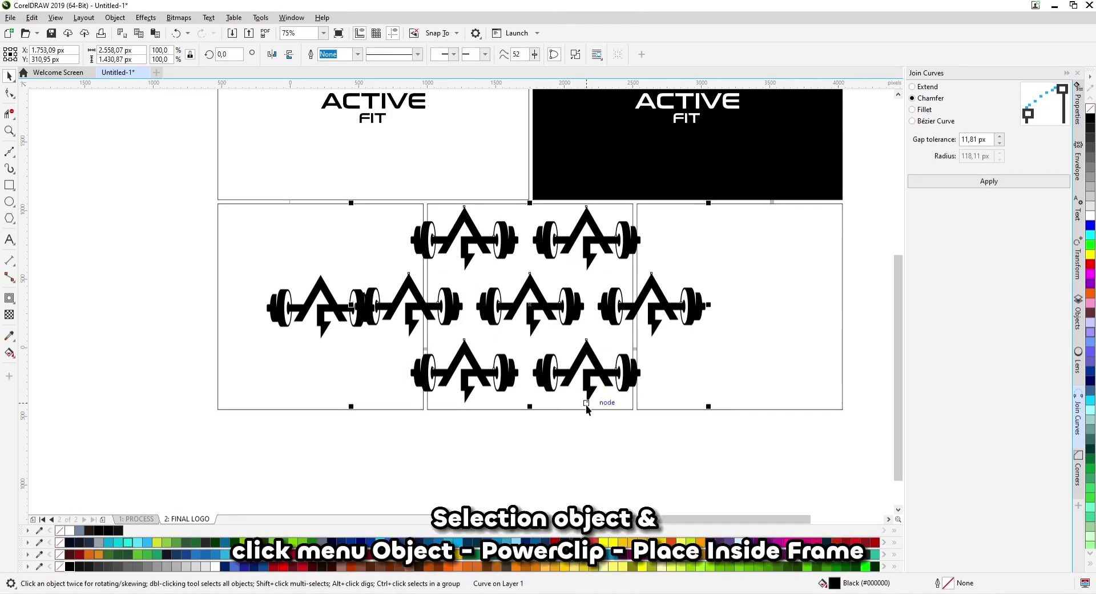
Center the icon rows vertically on the lower middle frame and PowerClip them inside that frame.
left_click(599, 402)
left_click(600, 408, "shift")
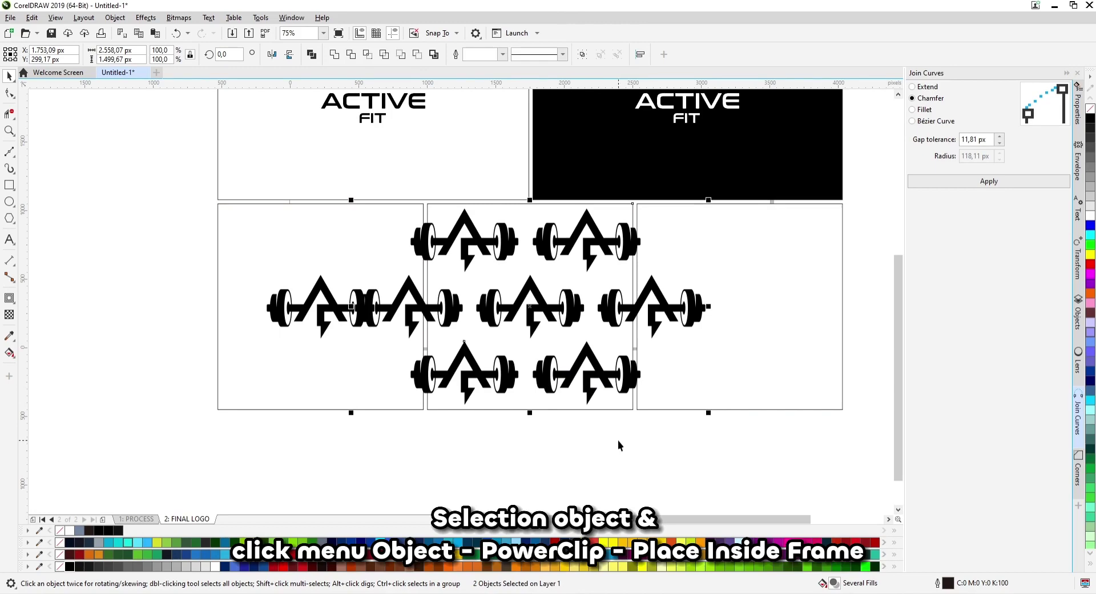
left_click(618, 440)
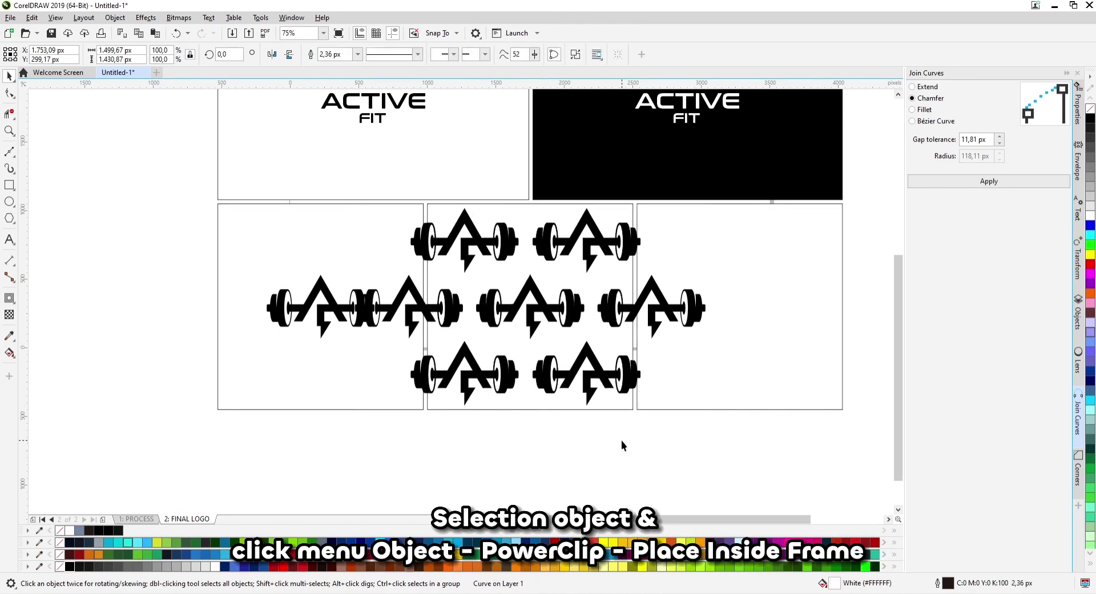
left_click(673, 317)
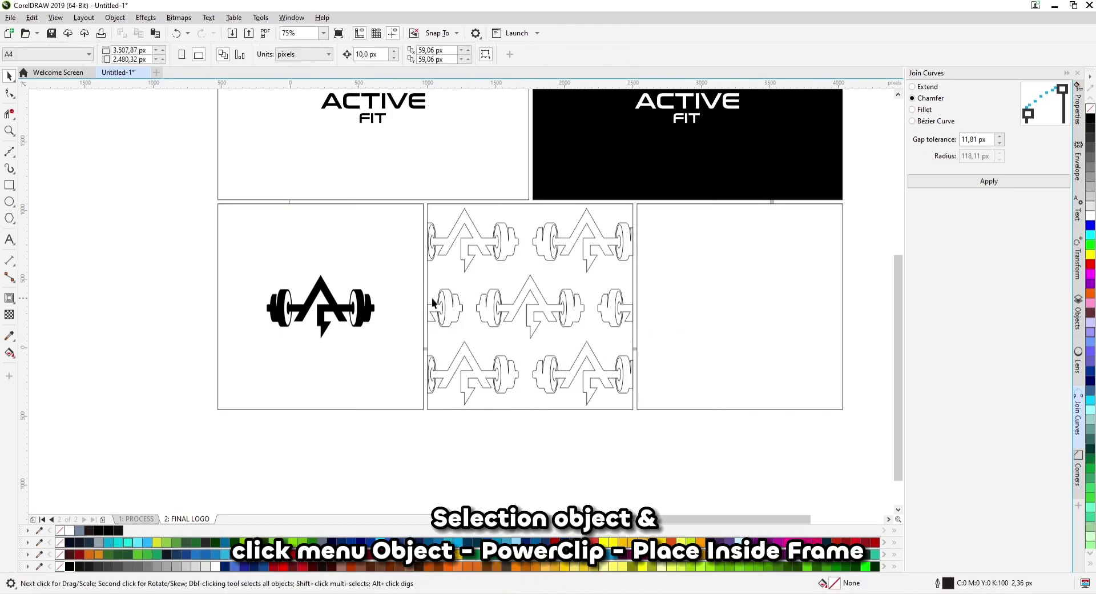
Sample black from the lower left frame's icon and fill the clipped pattern icons with it.
key("i")
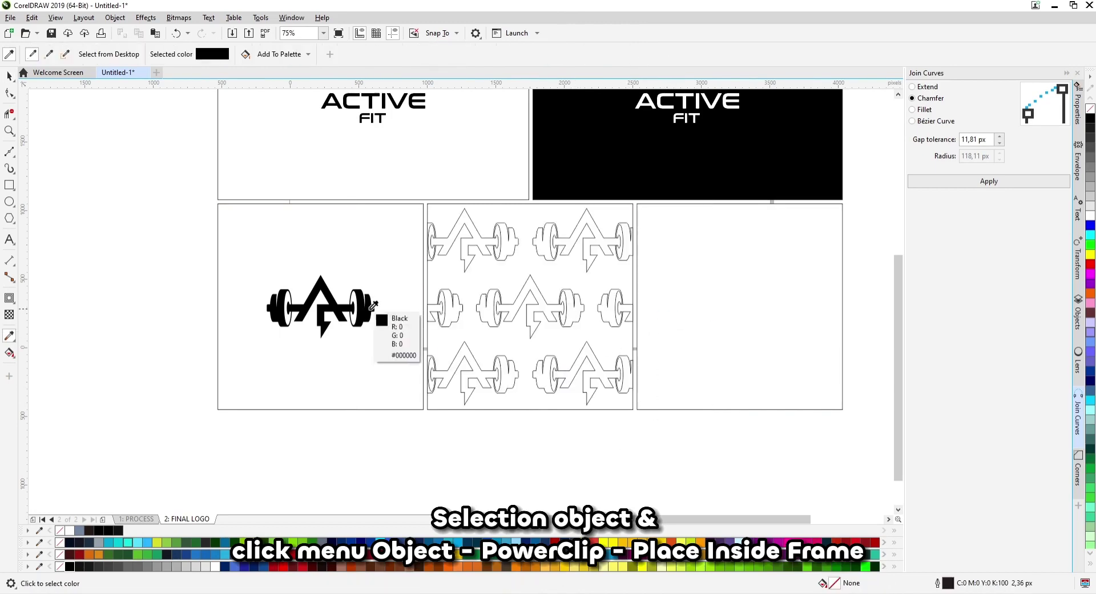
left_click(369, 309)
left_click(485, 311)
scroll(481, 312, "down", 1)
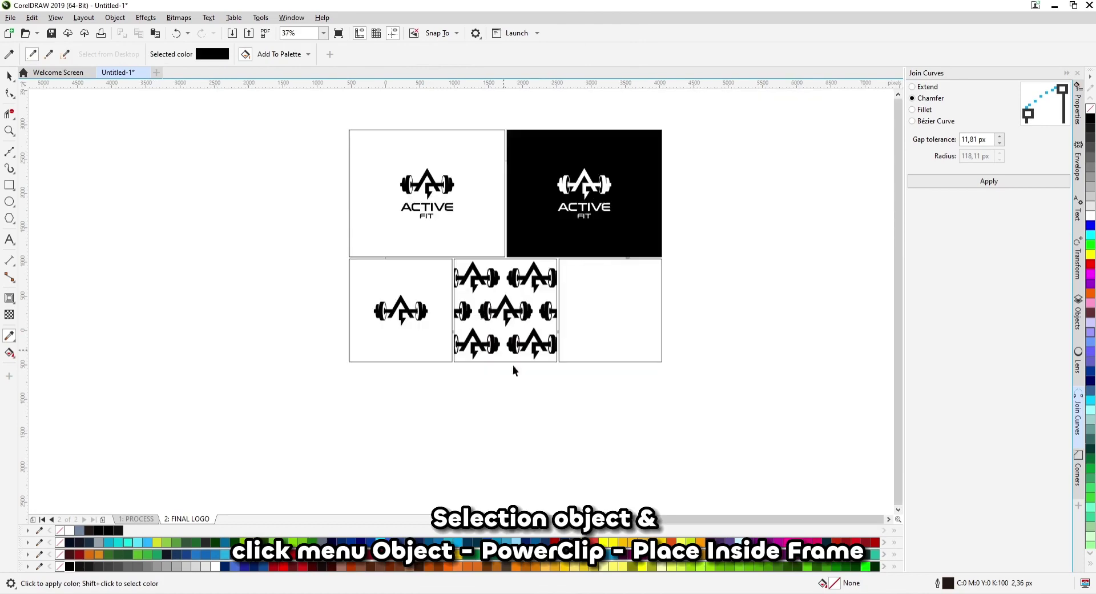
Duplicate the single icon from the lower left frame and center the copy vertically and horizontally in the empty lower right frame.
key("space")
left_click_drag(423, 314, 516, 312)
right_click(516, 313)
left_click(594, 313, "shift")
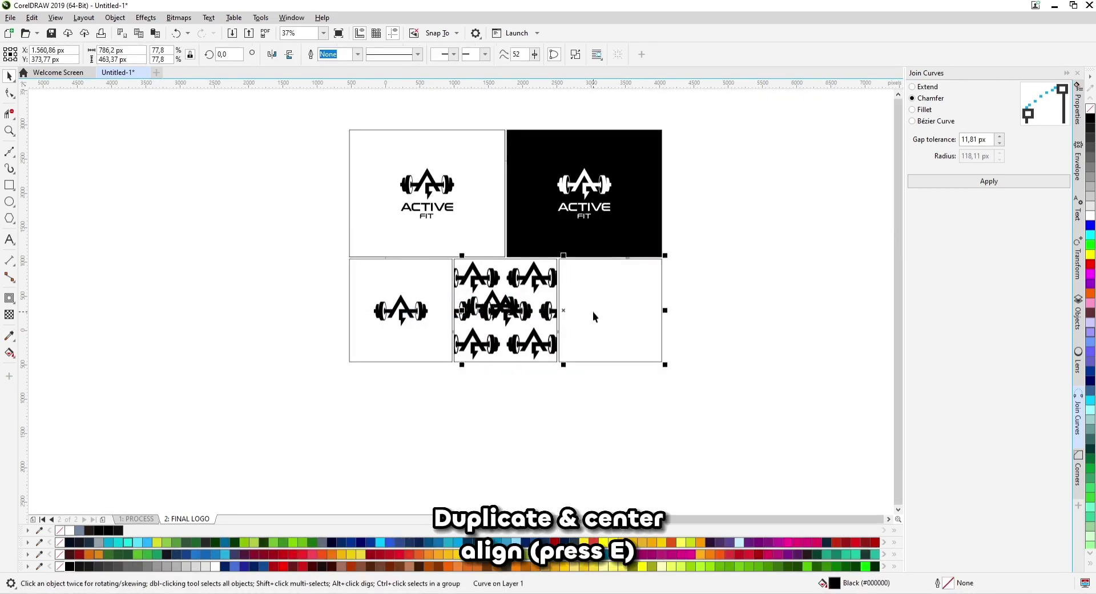
key("e")
Fill the lower right frame with black sampled from the upper black frame and recolor its icon white.
scroll(641, 319, "up", 1)
key("i")
left_click(643, 178)
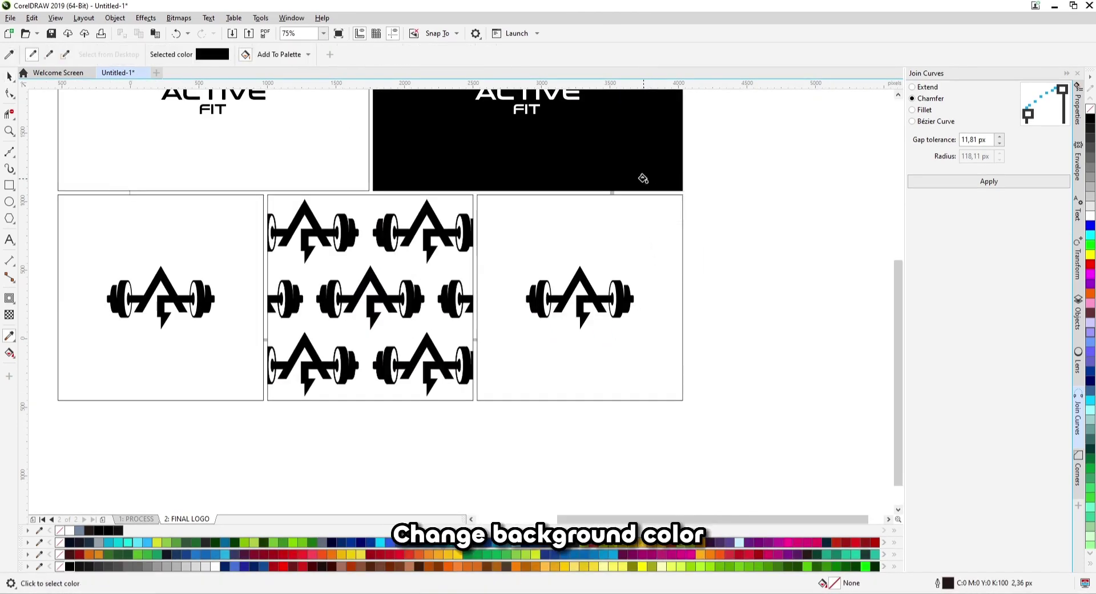
left_click(631, 268)
key("space")
left_click(618, 303)
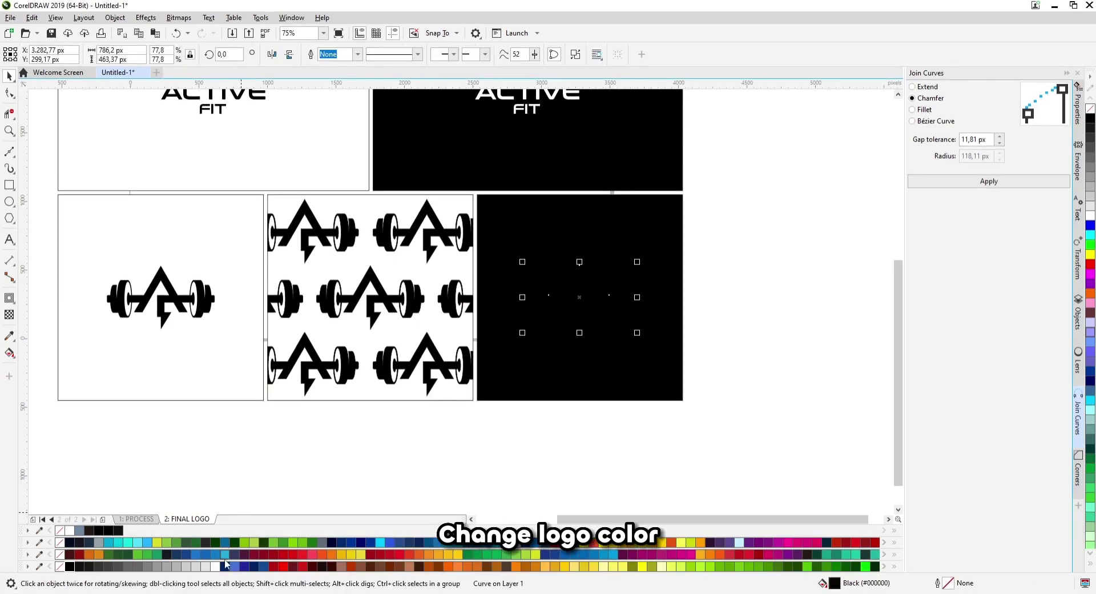
left_click(214, 566)
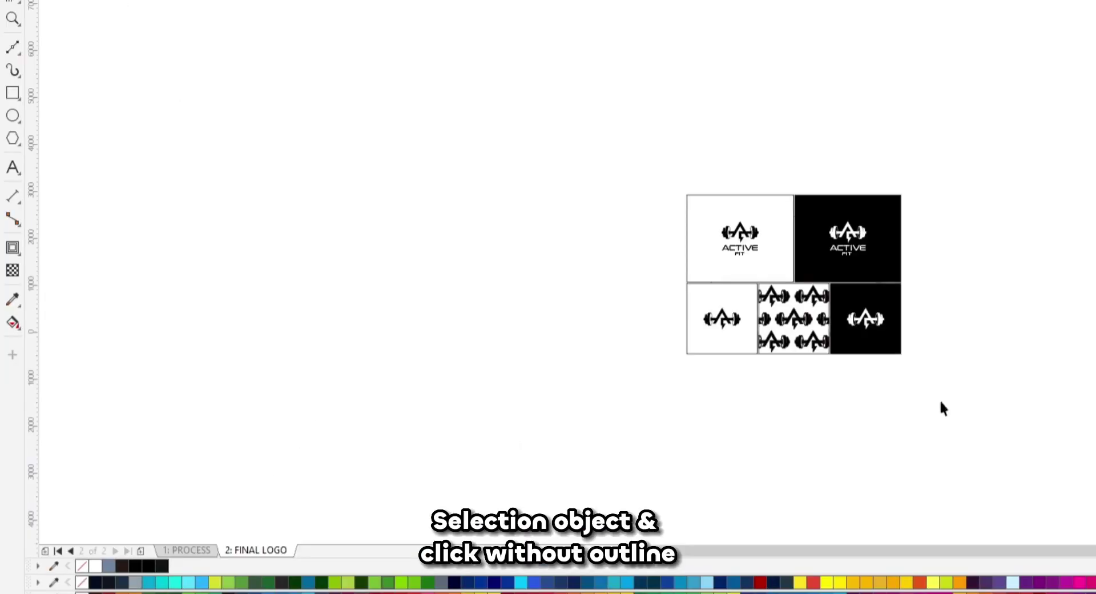
Remove the outline from all frames and logo objects on the page.
left_click_drag(942, 408, 653, 164)
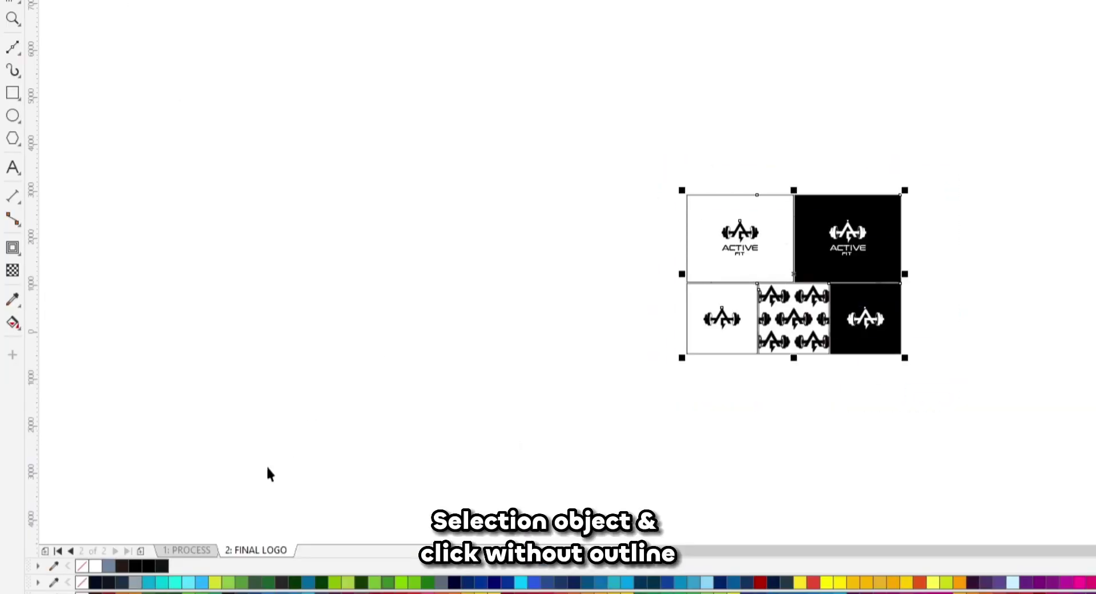
right_click(82, 582)
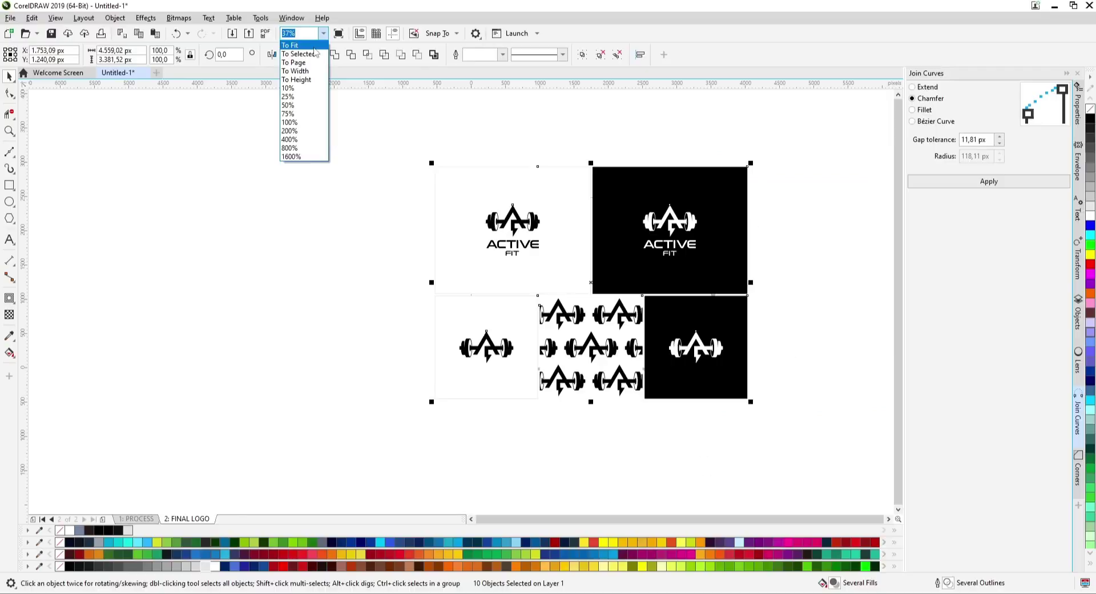
left_click(314, 55)
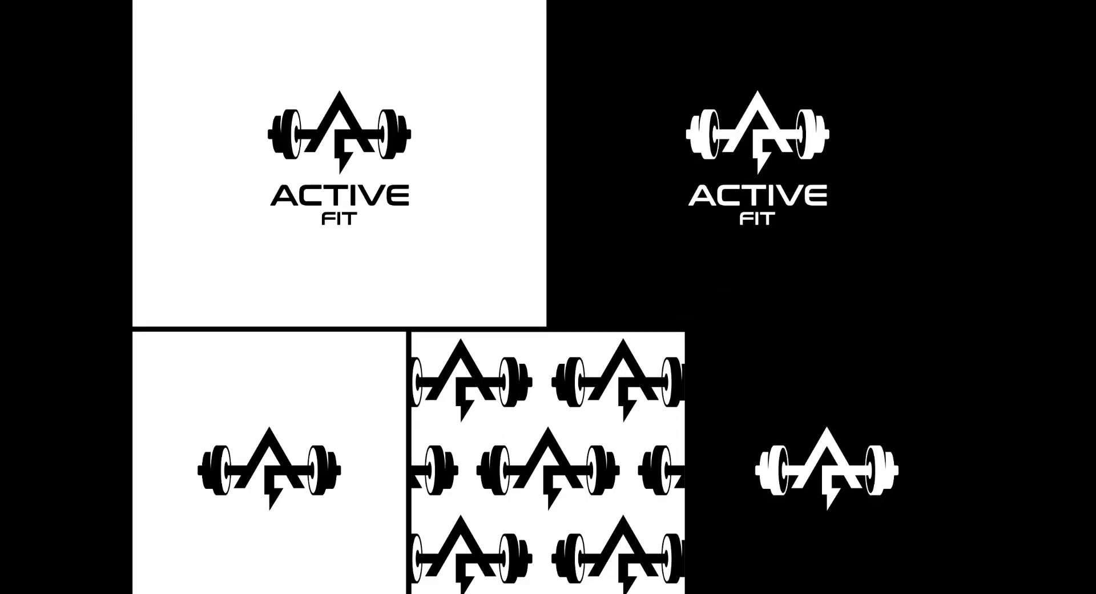